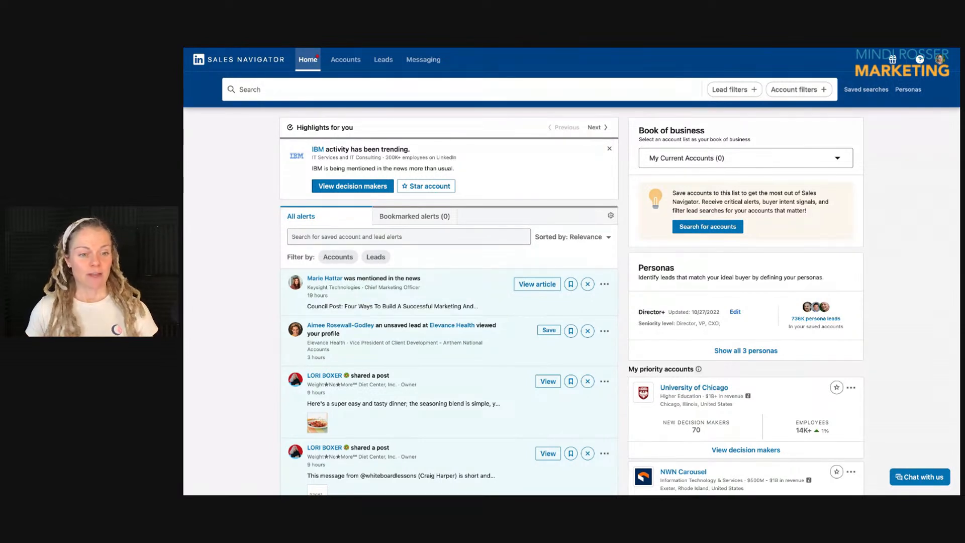
Filter the alerts feed by Accounts and clear it, and do the same with the Leads filter
{"action": "left_click", "coordinate": [344, 258]}
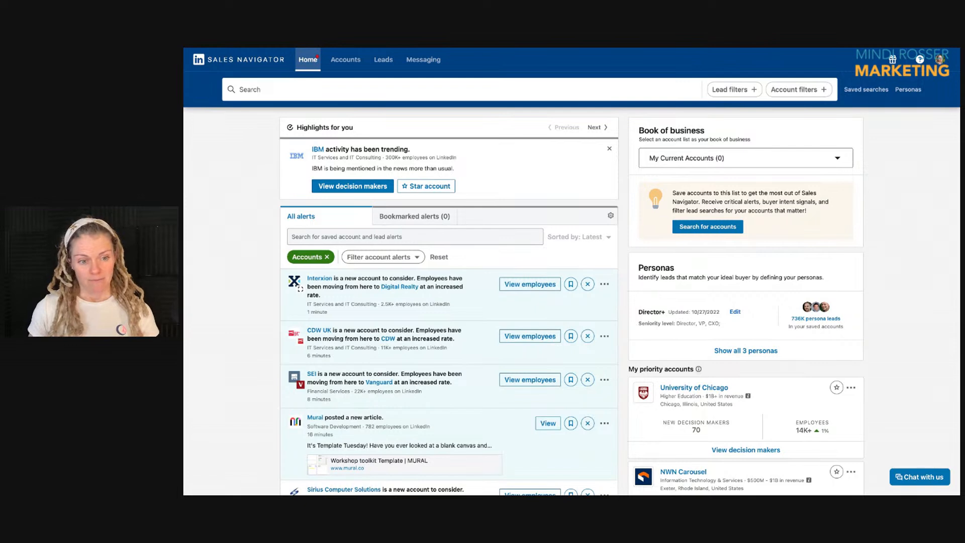
{"action": "left_click", "coordinate": [328, 258]}
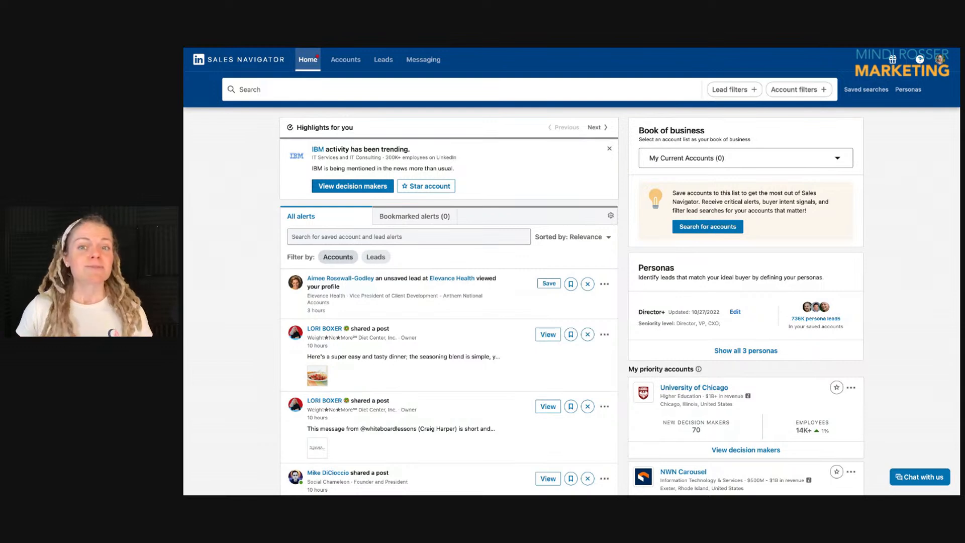
{"action": "left_click", "coordinate": [376, 256]}
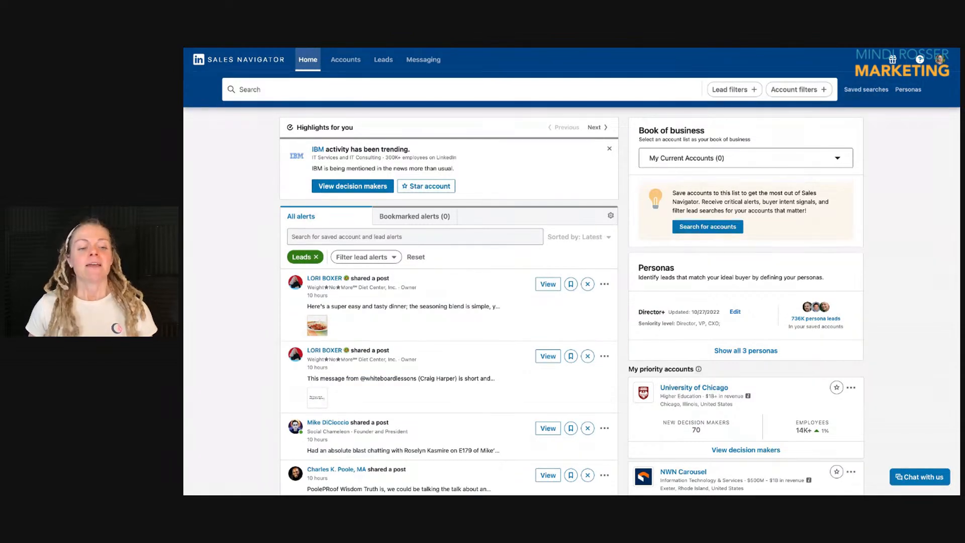
{"action": "left_click", "coordinate": [316, 257]}
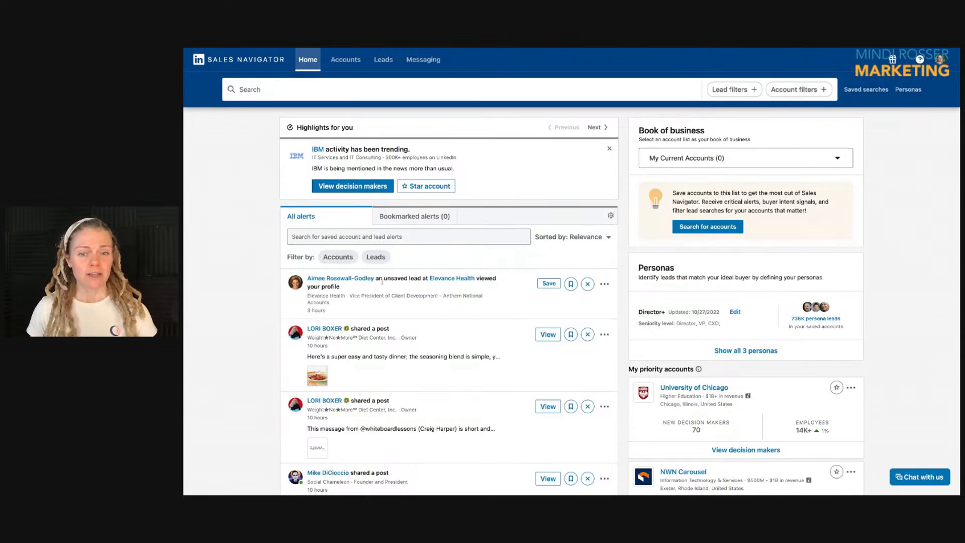
Save the unsaved lead from the profile-view alert and look through the available custom lists
{"action": "scroll", "coordinate": [382, 281], "scroll_direction": "down", "scroll_amount": 2}
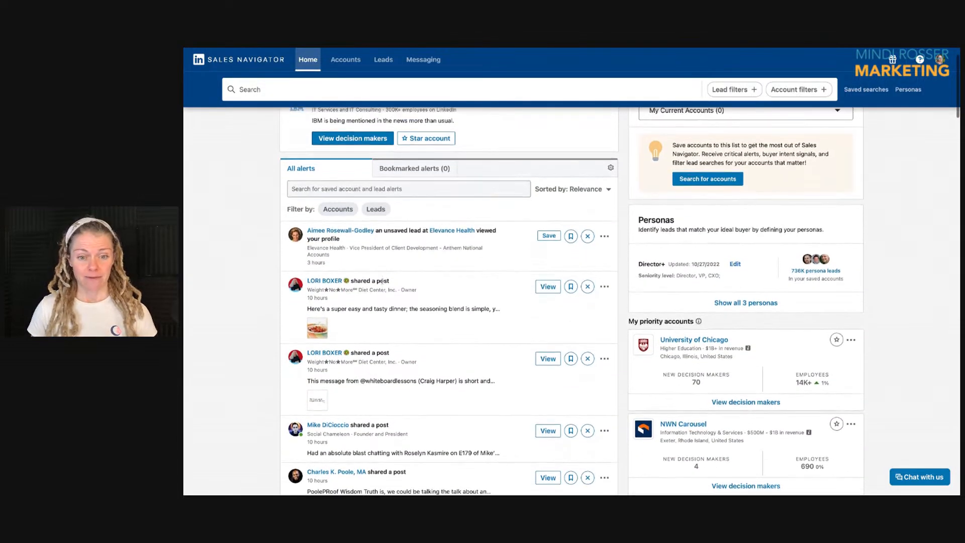
{"action": "left_click", "coordinate": [550, 234]}
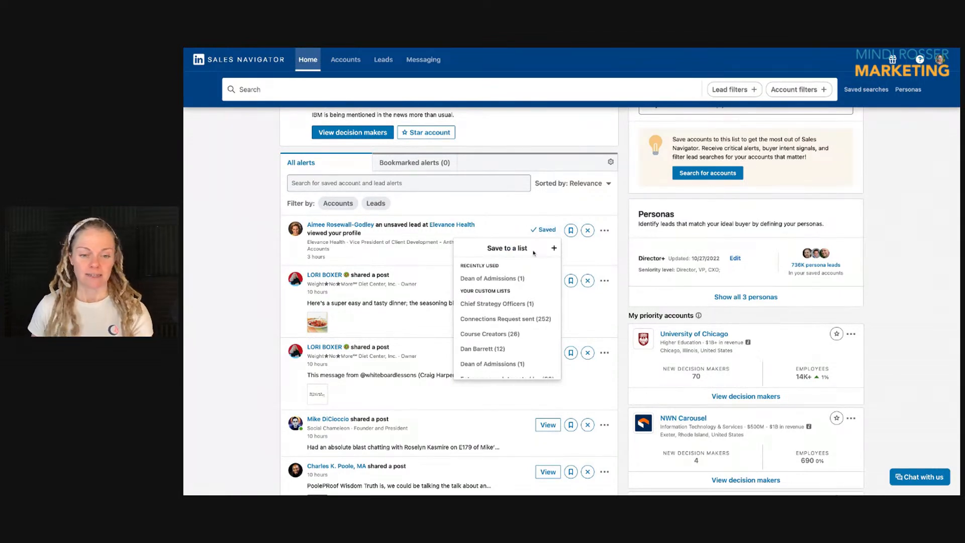
{"action": "scroll", "coordinate": [497, 322], "scroll_direction": "down", "scroll_amount": 3}
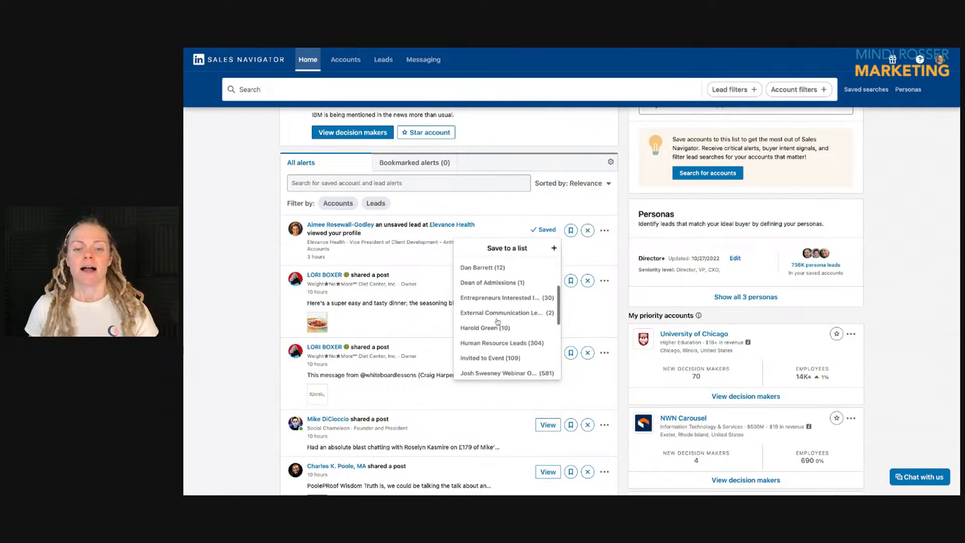
Bookmark the profile-view alert and remove the bookmark again
{"action": "left_click", "coordinate": [570, 230]}
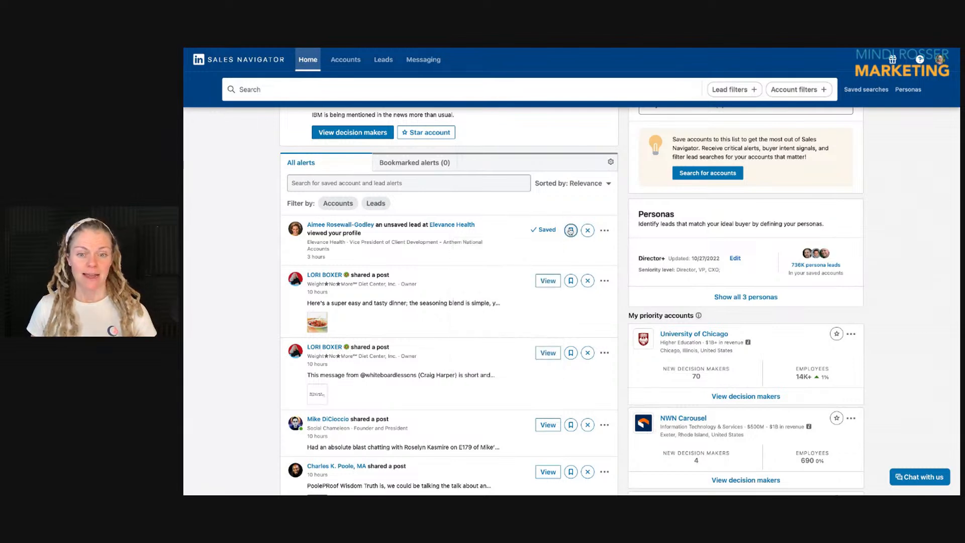
{"action": "left_click", "coordinate": [570, 230]}
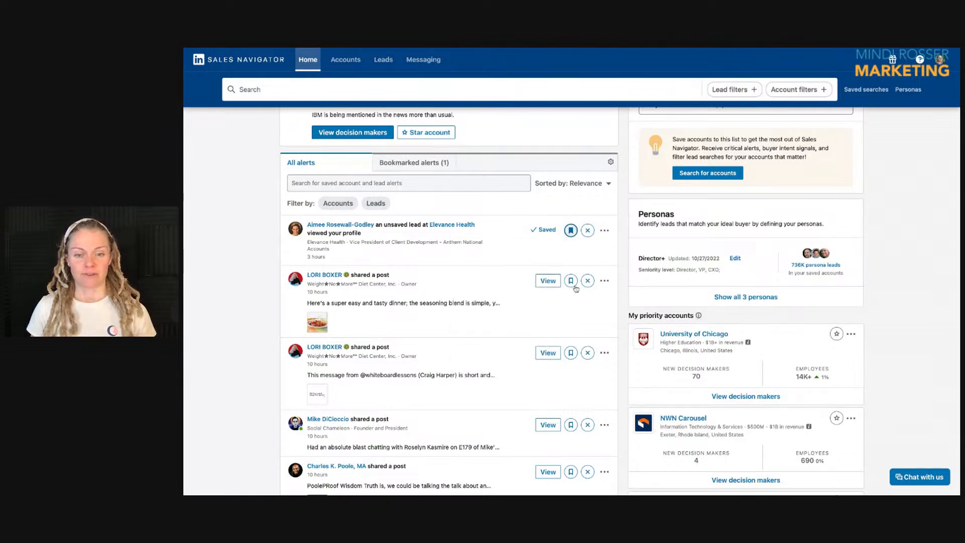
{"action": "left_click", "coordinate": [570, 231]}
View the profile-view alert's extra options and the feed's sorting choices without changing either
{"action": "left_click", "coordinate": [604, 230]}
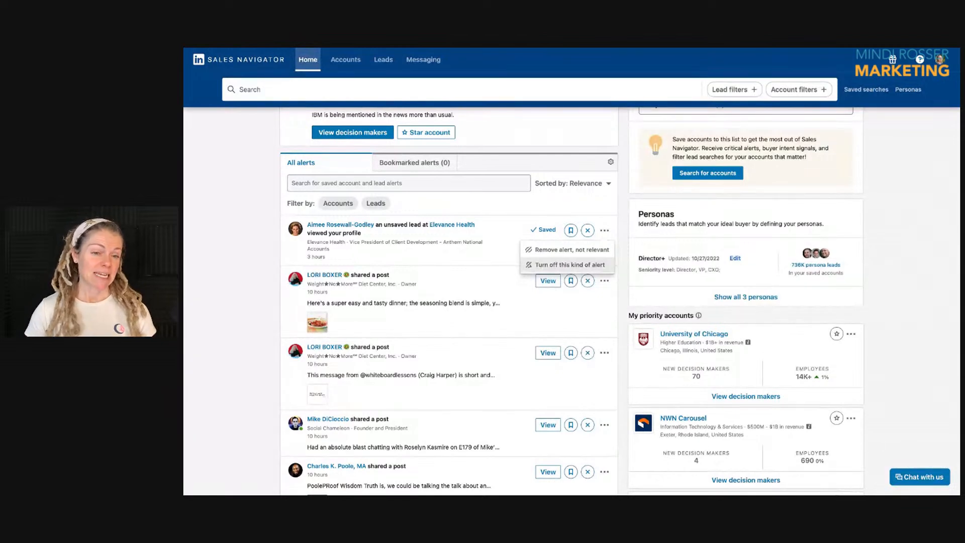
{"action": "left_click", "coordinate": [591, 204]}
{"action": "left_click", "coordinate": [608, 184]}
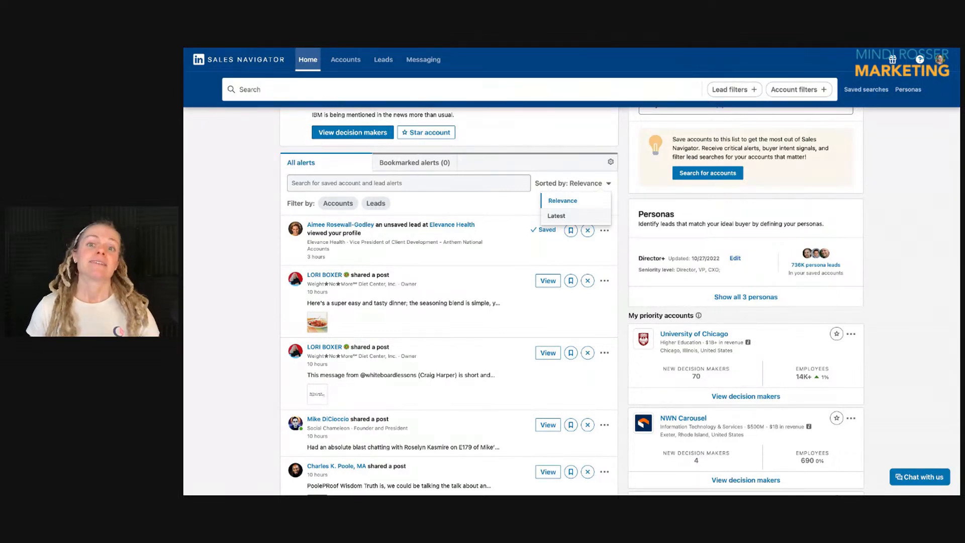
{"action": "left_click", "coordinate": [579, 157]}
Open the alert settings and skim through the alert preferences
{"action": "left_click", "coordinate": [610, 164]}
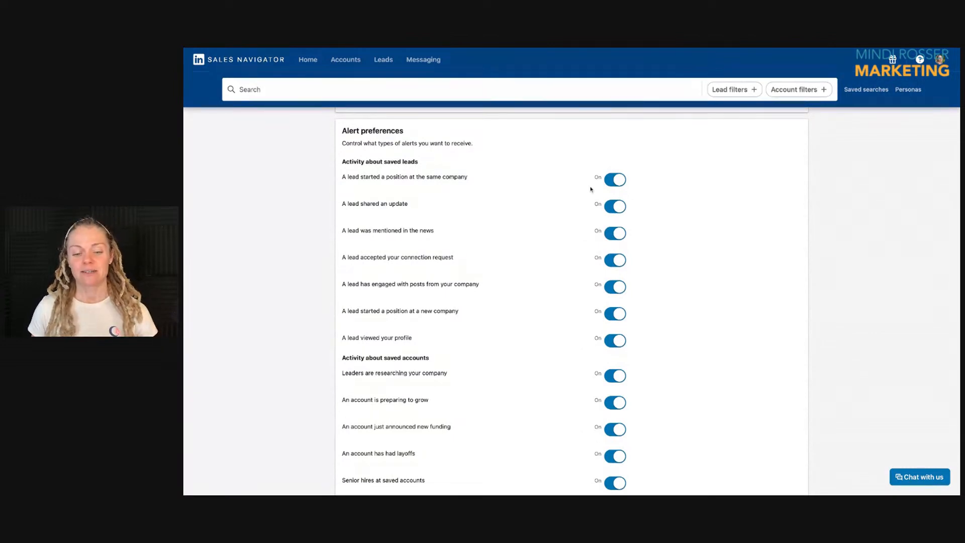
{"action": "scroll", "coordinate": [590, 189], "scroll_direction": "down", "scroll_amount": 6}
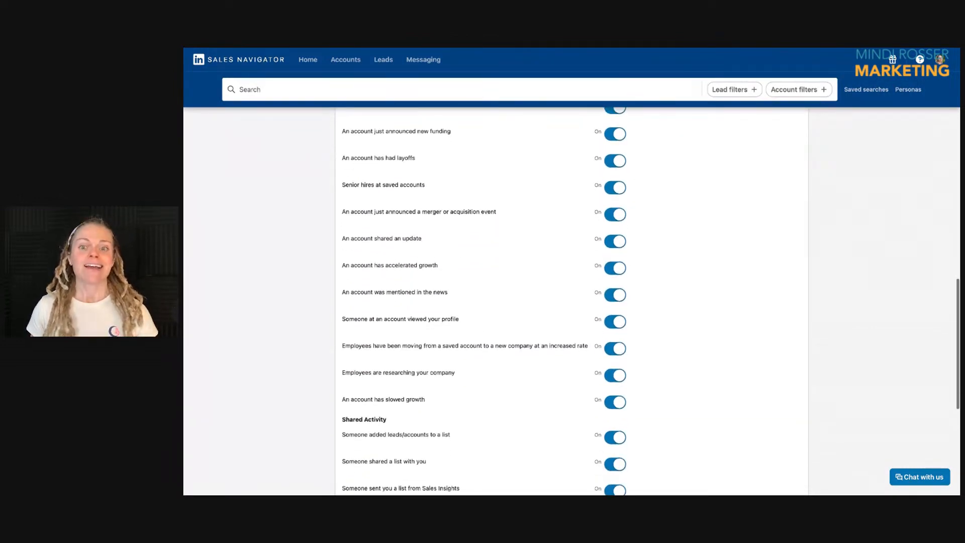
{"action": "scroll", "coordinate": [571, 302], "scroll_direction": "down", "scroll_amount": 6}
{"action": "scroll", "coordinate": [571, 301], "scroll_direction": "up", "scroll_amount": 10}
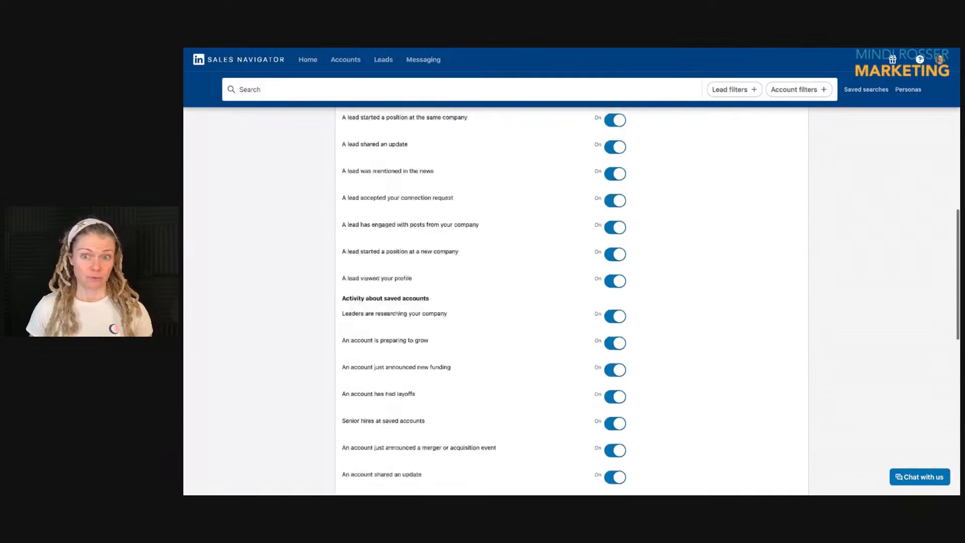
{"action": "scroll", "coordinate": [572, 301], "scroll_direction": "up", "scroll_amount": 3}
{"action": "scroll", "coordinate": [571, 302], "scroll_direction": "down", "scroll_amount": 1}
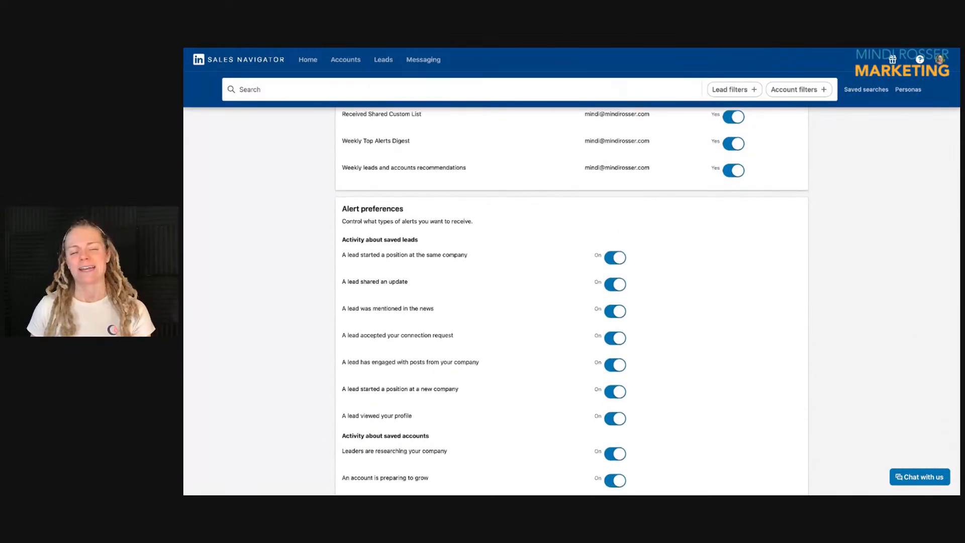
{"action": "scroll", "coordinate": [571, 302], "scroll_direction": "down", "scroll_amount": 2}
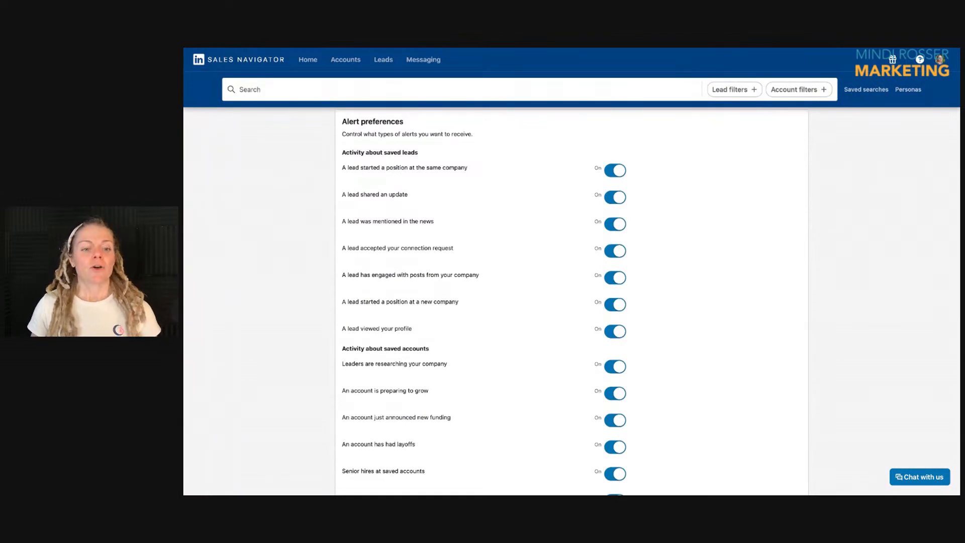
{"action": "scroll", "coordinate": [353, 170], "scroll_direction": "down", "scroll_amount": 1}
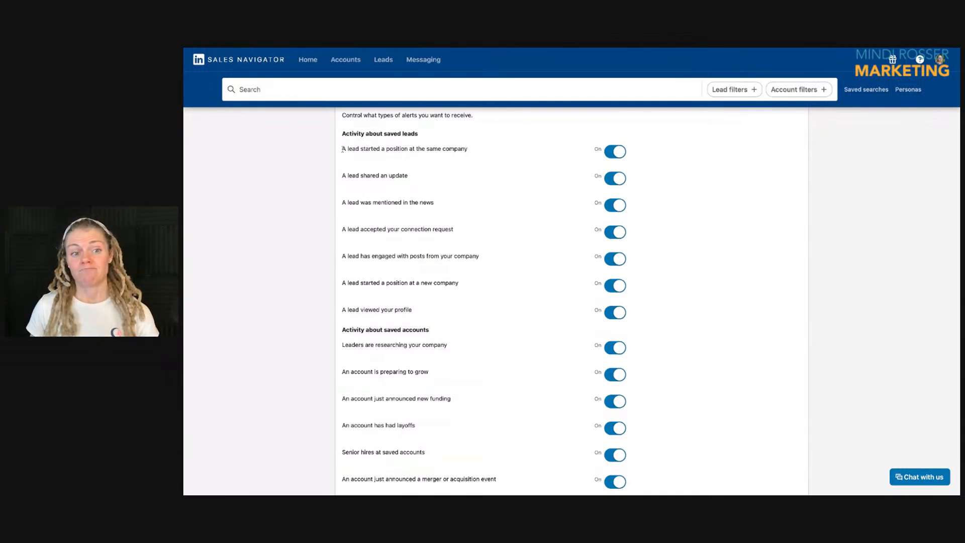
Examine the alert types for activity about saved leads, from shared updates to profile views
{"action": "left_click_drag", "start_coordinate": [342, 149], "coordinate": [415, 178]}
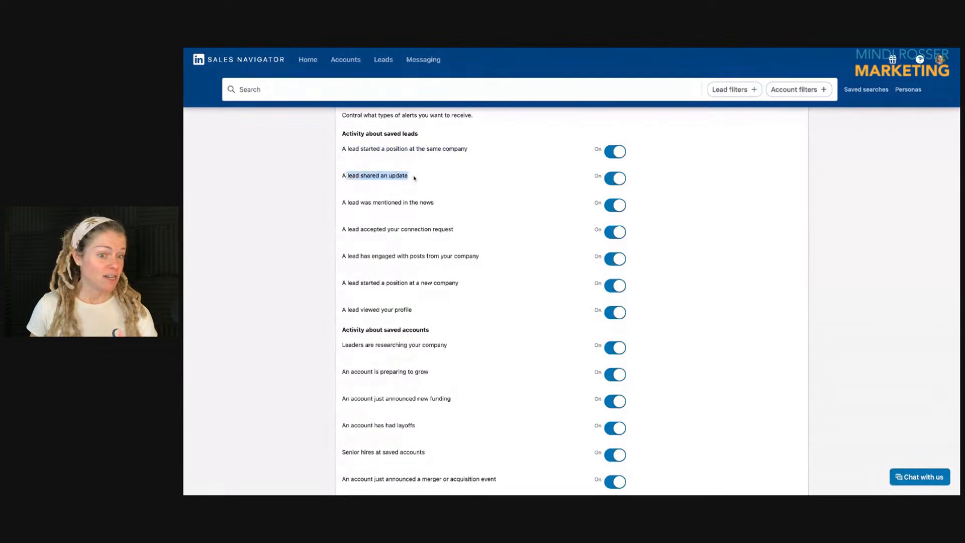
{"action": "left_click_drag", "start_coordinate": [350, 202], "coordinate": [434, 202]}
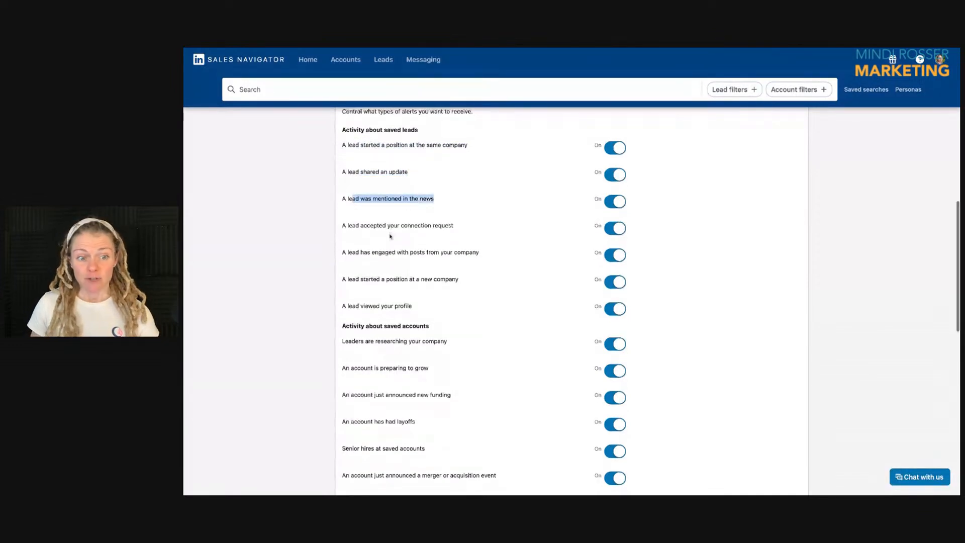
{"action": "scroll", "coordinate": [366, 233], "scroll_direction": "down", "scroll_amount": 1}
{"action": "left_click_drag", "start_coordinate": [366, 209], "coordinate": [505, 210]}
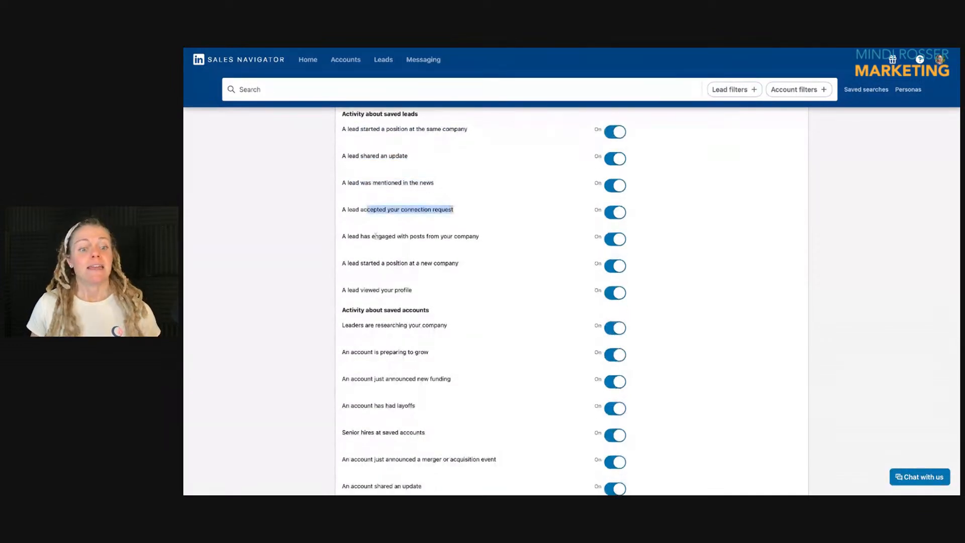
{"action": "left_click_drag", "start_coordinate": [374, 236], "coordinate": [342, 236]}
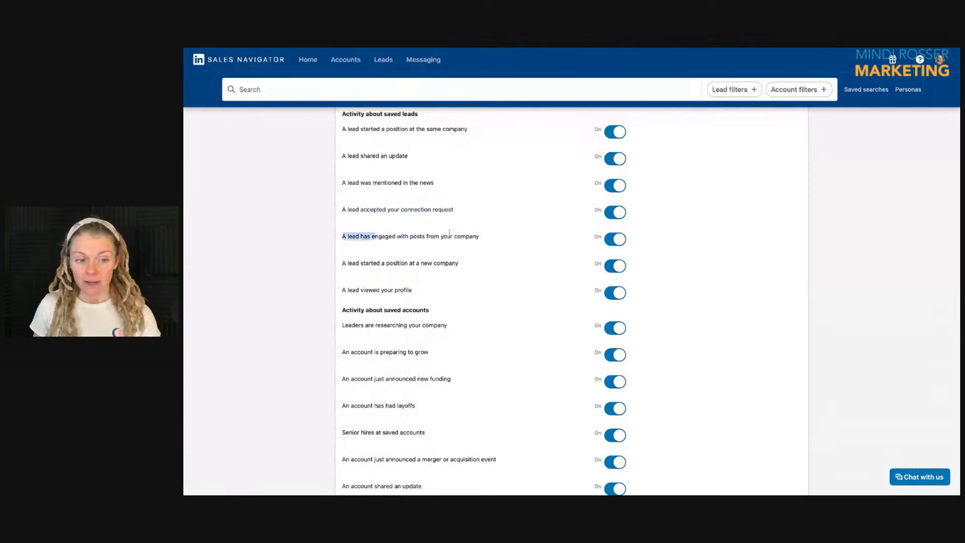
{"action": "scroll", "coordinate": [449, 232], "scroll_direction": "down", "scroll_amount": 1}
{"action": "left_click_drag", "start_coordinate": [436, 234], "coordinate": [458, 234]}
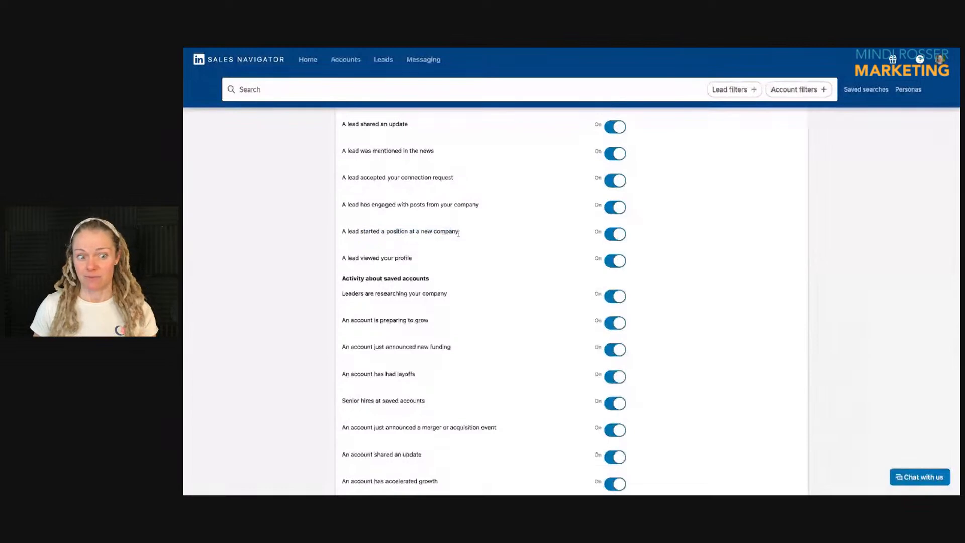
{"action": "left_click_drag", "start_coordinate": [386, 232], "coordinate": [343, 233]}
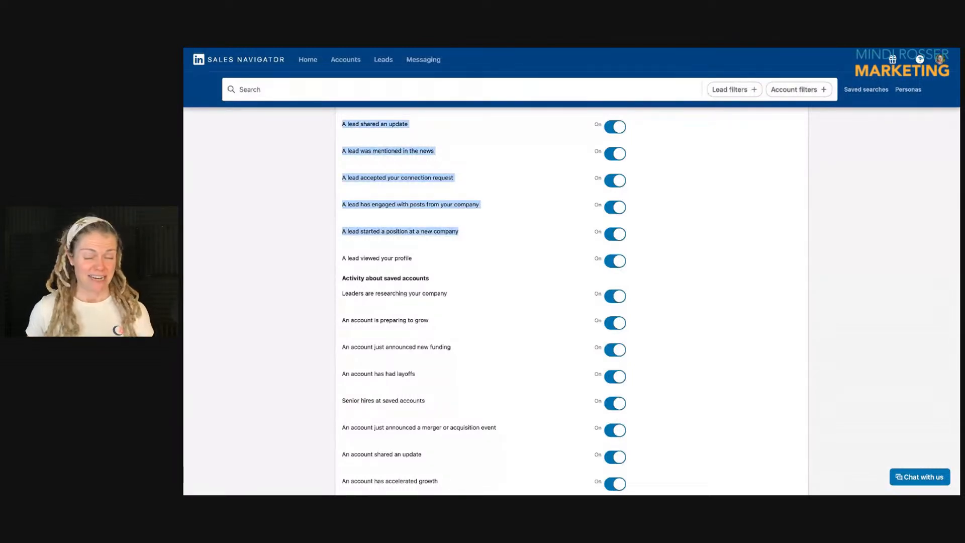
{"action": "left_click", "coordinate": [402, 258]}
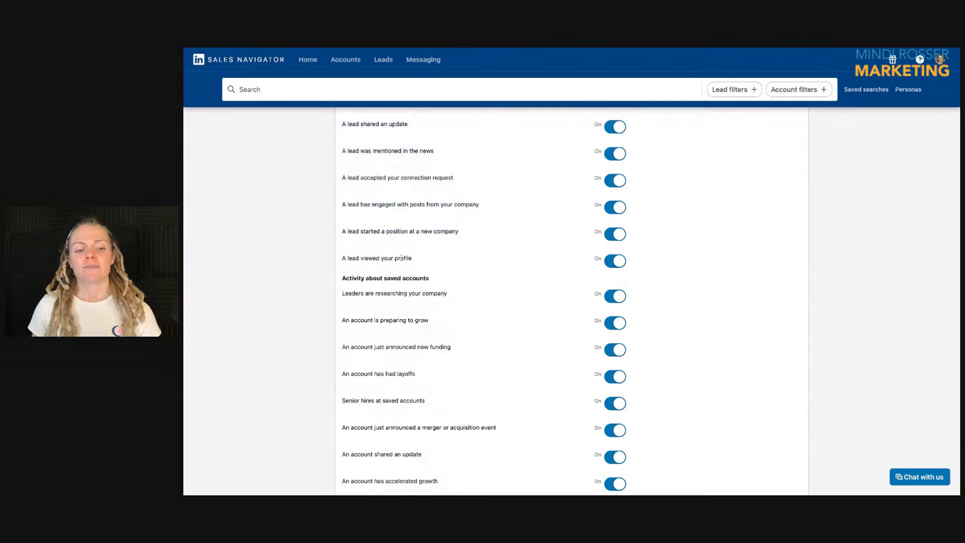
{"action": "left_click_drag", "start_coordinate": [414, 259], "coordinate": [342, 123]}
Review the alert types for activity about saved accounts
{"action": "scroll", "coordinate": [416, 262], "scroll_direction": "down", "scroll_amount": 2}
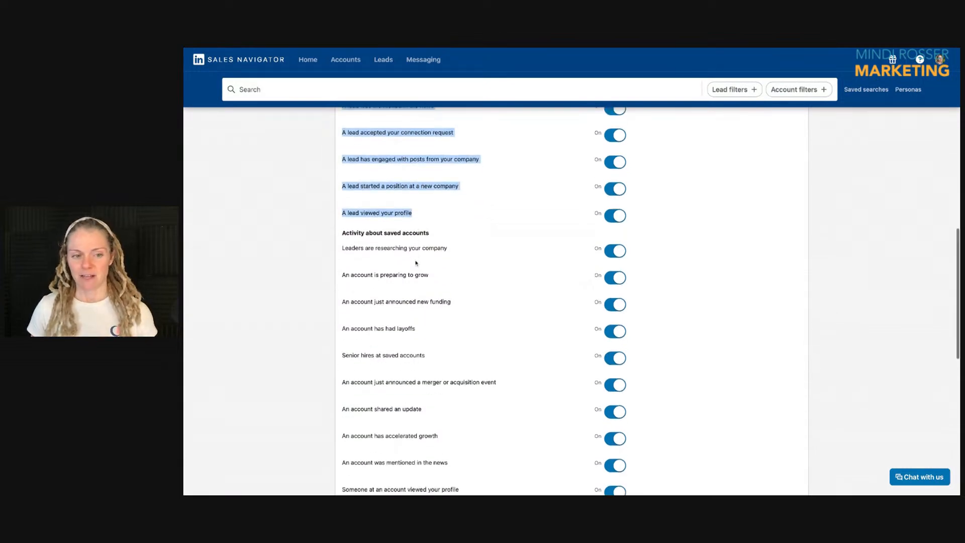
{"action": "scroll", "coordinate": [417, 262], "scroll_direction": "down", "scroll_amount": 2}
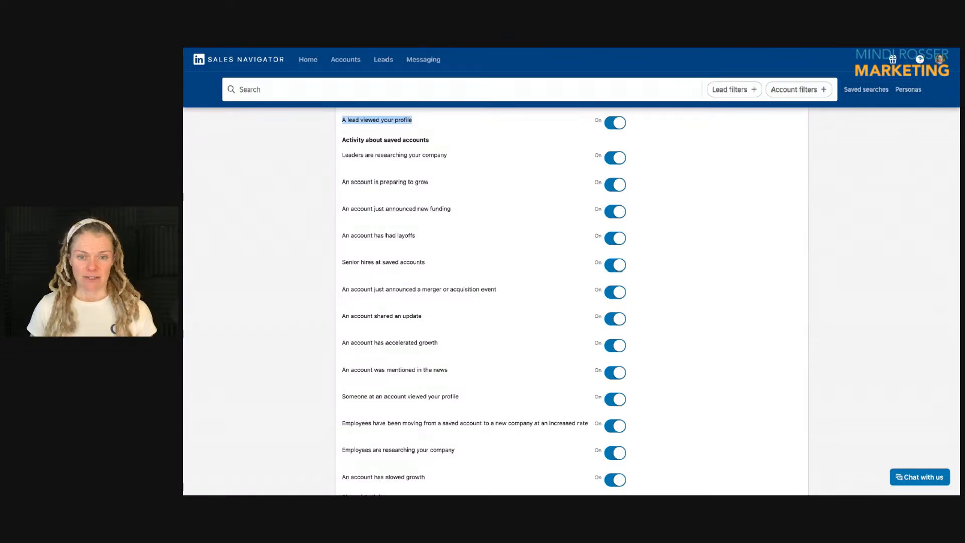
{"action": "scroll", "coordinate": [441, 220], "scroll_direction": "down", "scroll_amount": 5}
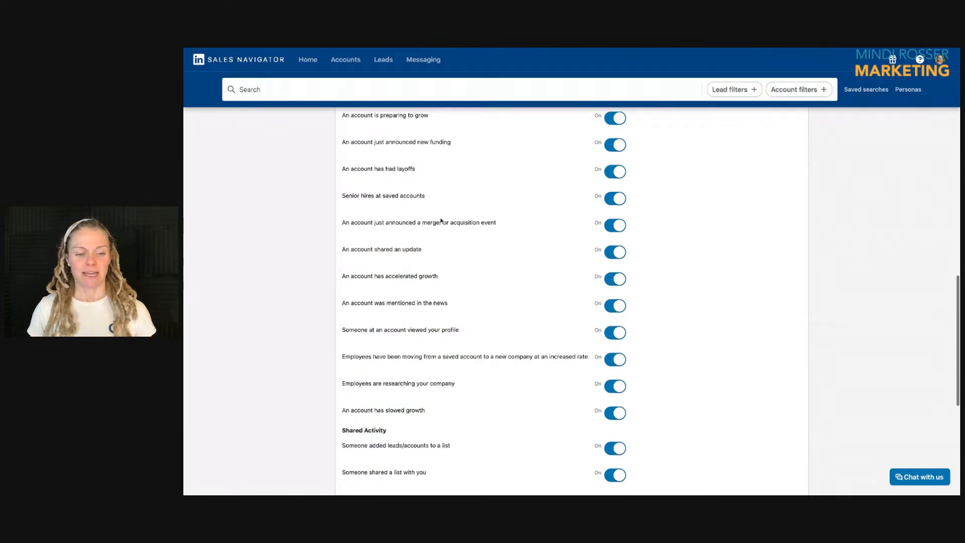
Examine the Shared Activity alert types and the suggested decision makers alert under Other
{"action": "scroll", "coordinate": [483, 301], "scroll_direction": "down", "scroll_amount": 2}
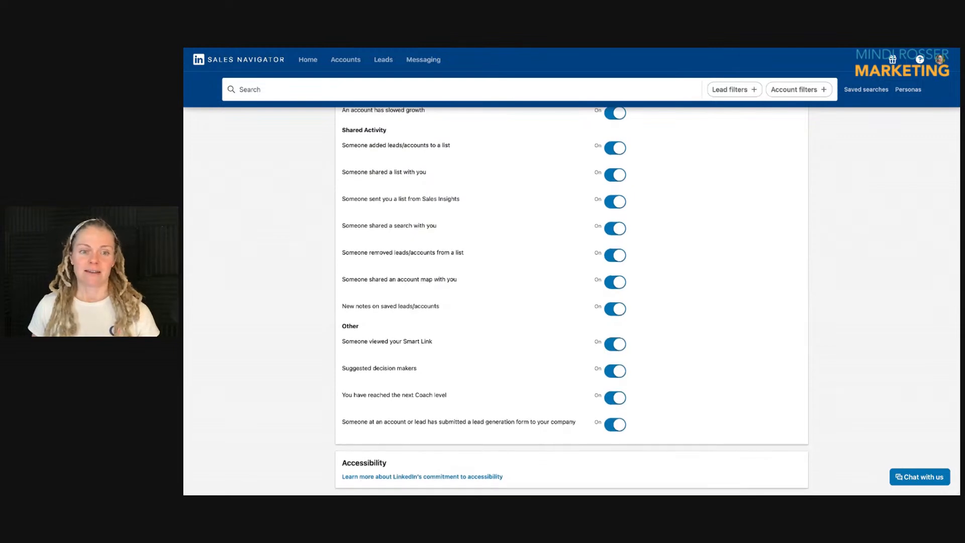
{"action": "triple_click", "coordinate": [436, 180]}
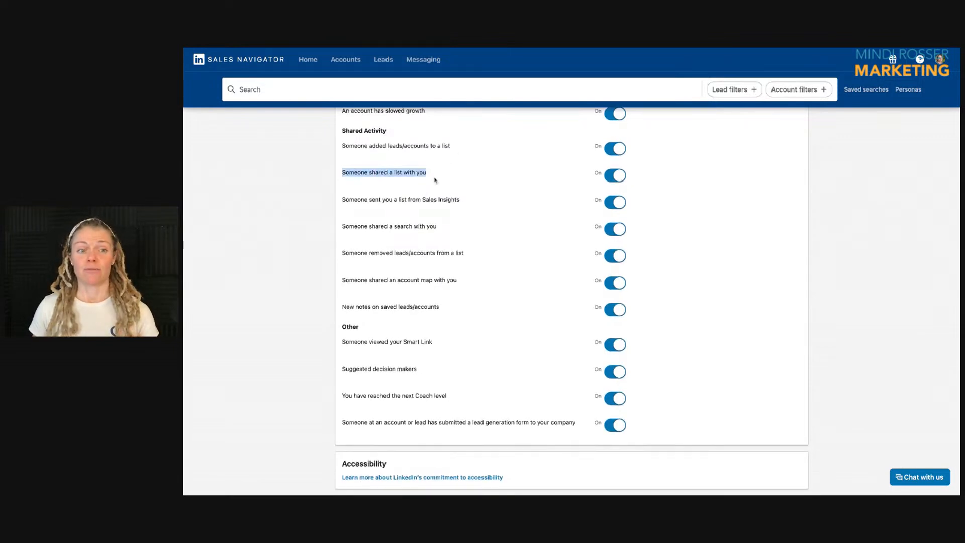
{"action": "left_click_drag", "start_coordinate": [342, 131], "coordinate": [449, 317]}
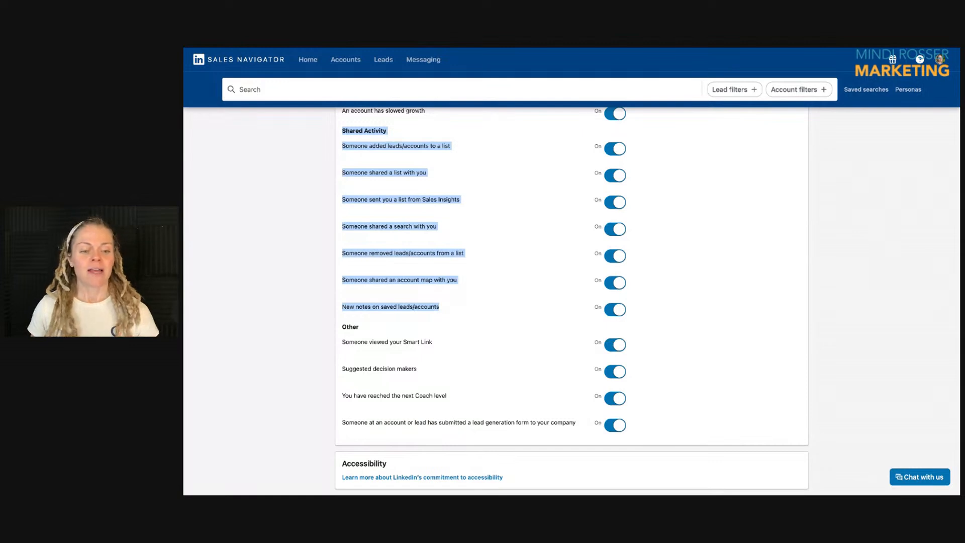
{"action": "left_click_drag", "start_coordinate": [420, 373], "coordinate": [424, 357]}
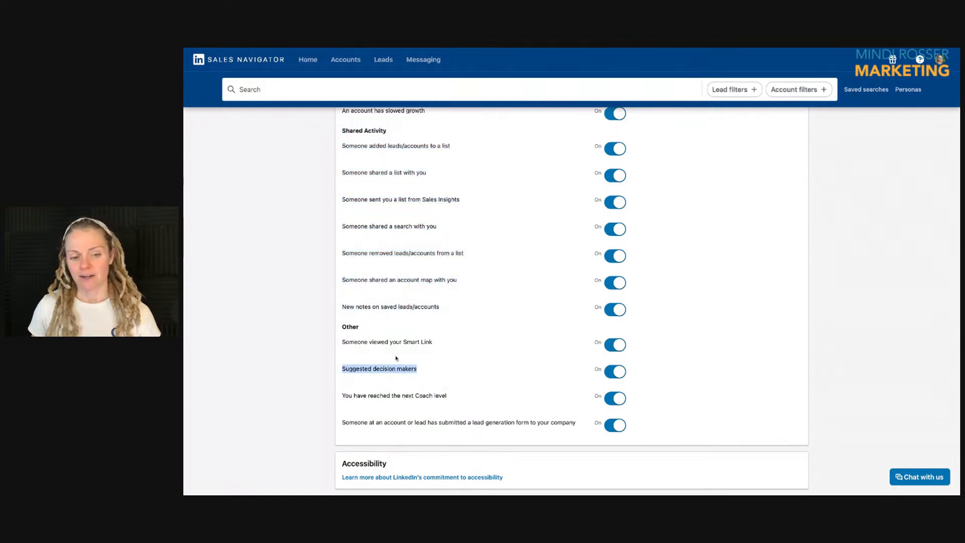
Return to the home page and look over the alerts feed
{"action": "scroll", "coordinate": [471, 362], "scroll_direction": "up", "scroll_amount": 20}
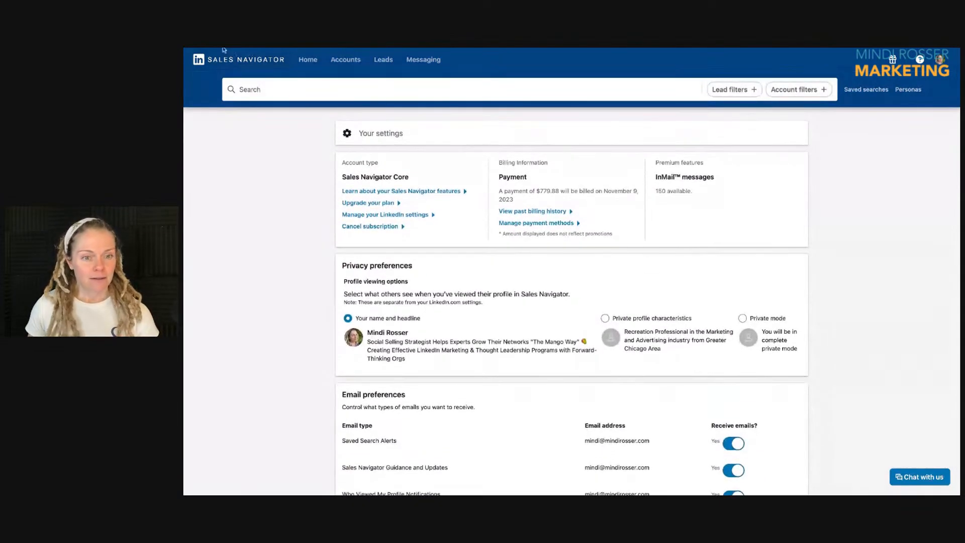
{"action": "left_click", "coordinate": [224, 52]}
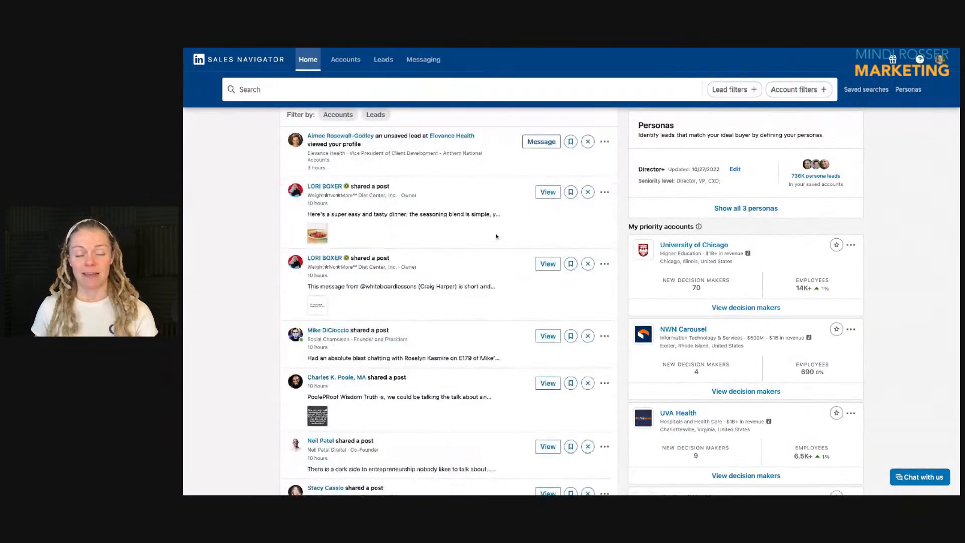
{"action": "scroll", "coordinate": [495, 236], "scroll_direction": "up", "scroll_amount": 3}
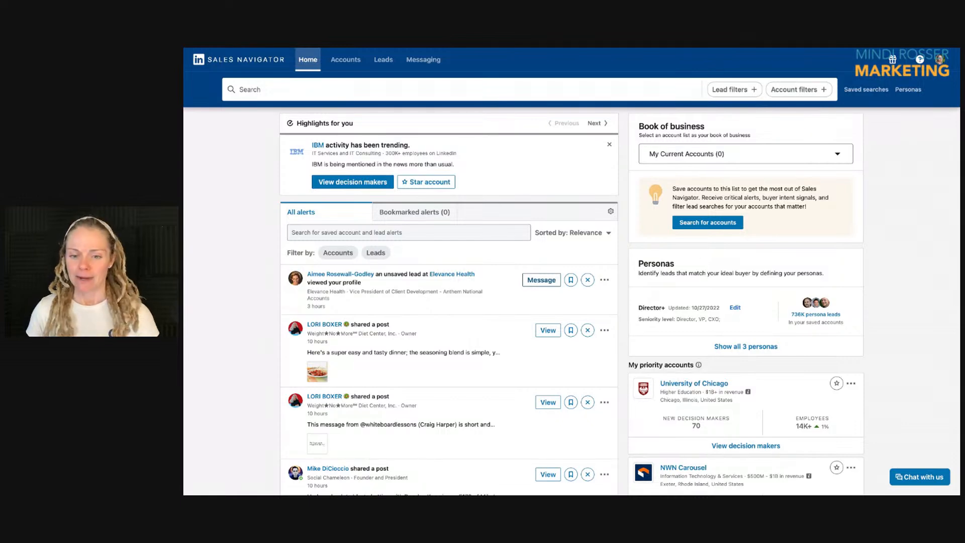
{"action": "scroll", "coordinate": [627, 181], "scroll_direction": "down", "scroll_amount": 1}
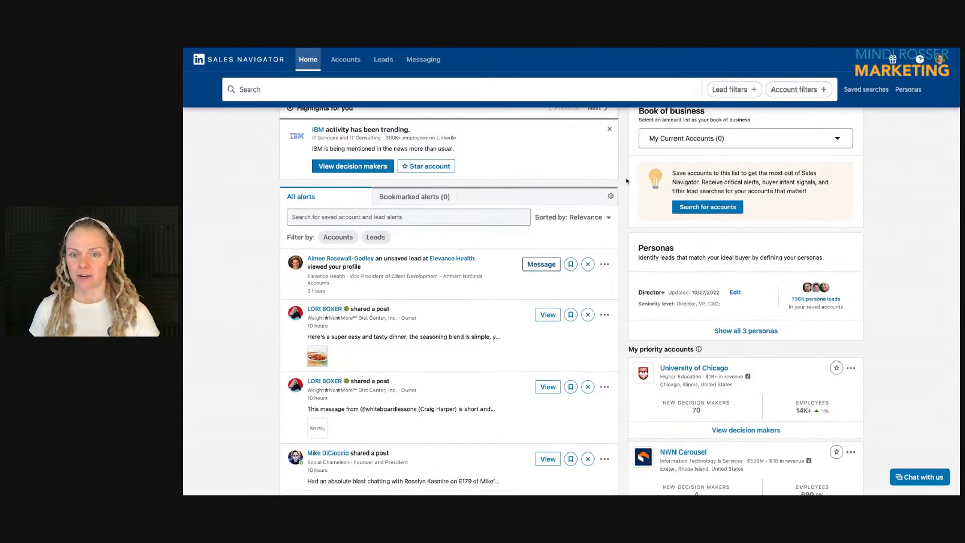
Review the account lists that can be chosen as the book of business, leaving the current selection
{"action": "scroll", "coordinate": [626, 181], "scroll_direction": "up", "scroll_amount": 1}
{"action": "left_click_drag", "start_coordinate": [751, 142], "coordinate": [639, 131]}
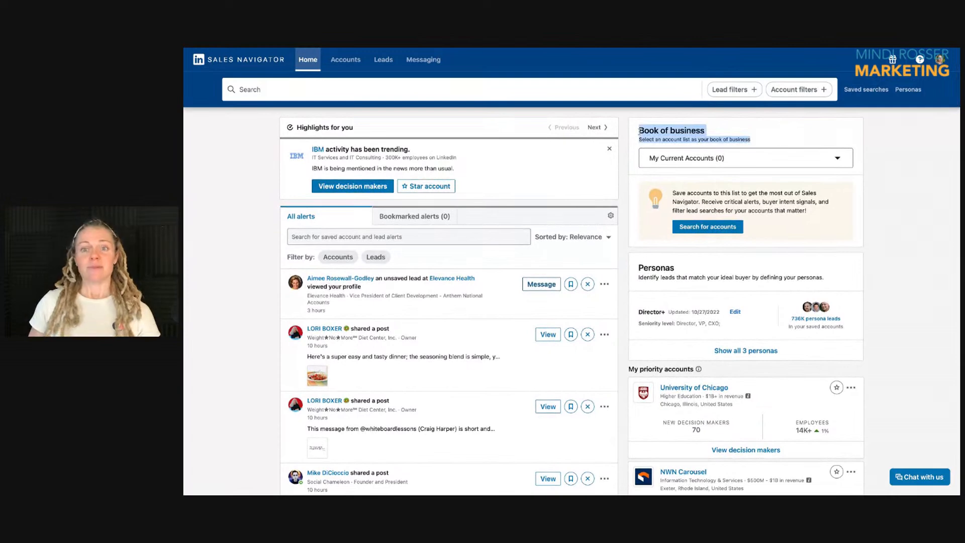
{"action": "left_click", "coordinate": [820, 158]}
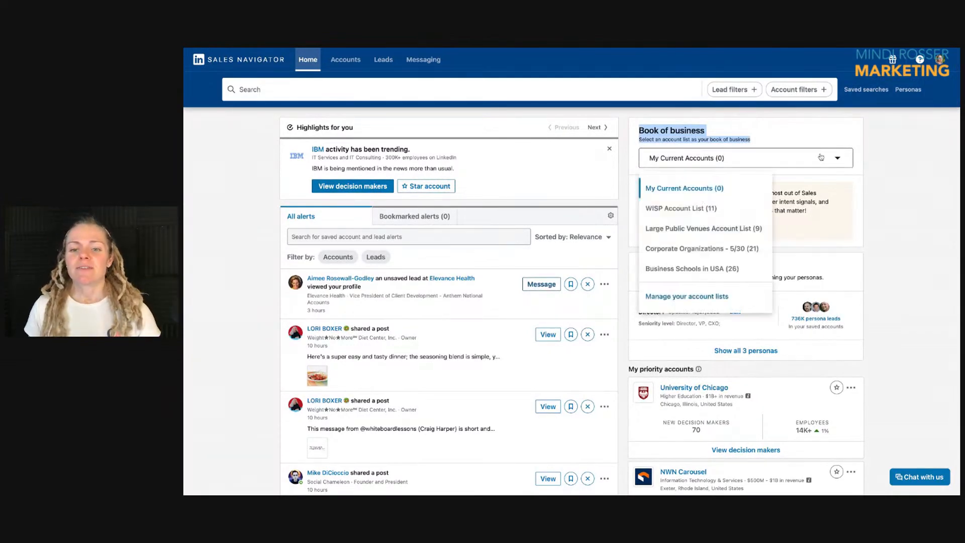
{"action": "scroll", "coordinate": [754, 189], "scroll_direction": "down", "scroll_amount": 1}
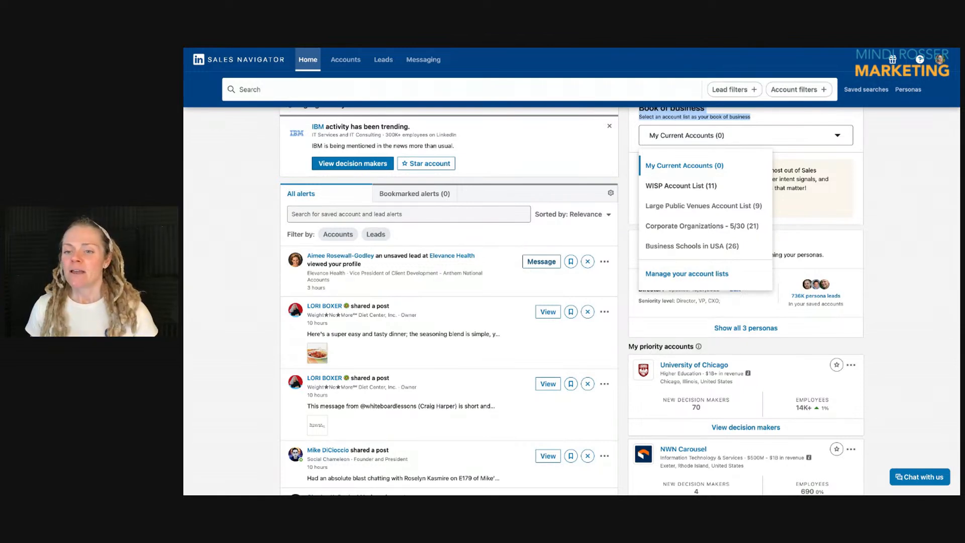
{"action": "left_click", "coordinate": [909, 208]}
Review all personas and the form for creating a new persona, then close them without saving
{"action": "scroll", "coordinate": [910, 207], "scroll_direction": "down", "scroll_amount": 2}
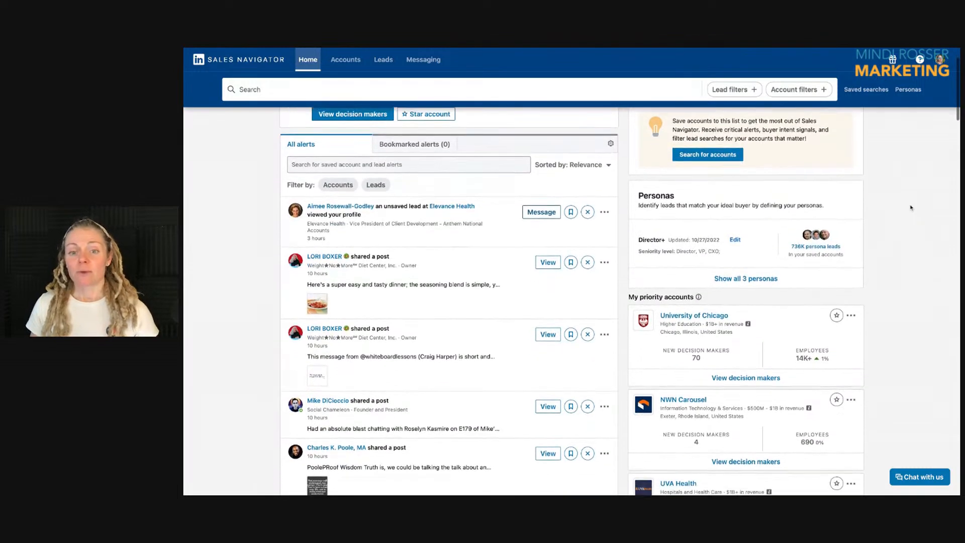
{"action": "scroll", "coordinate": [910, 207], "scroll_direction": "down", "scroll_amount": 2}
{"action": "left_click_drag", "start_coordinate": [817, 153], "coordinate": [639, 145]}
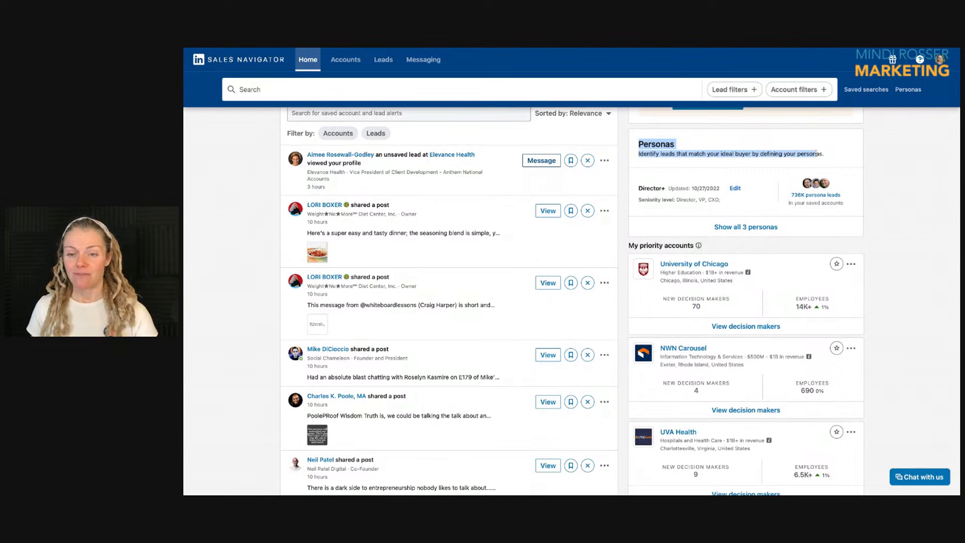
{"action": "left_click", "coordinate": [753, 227]}
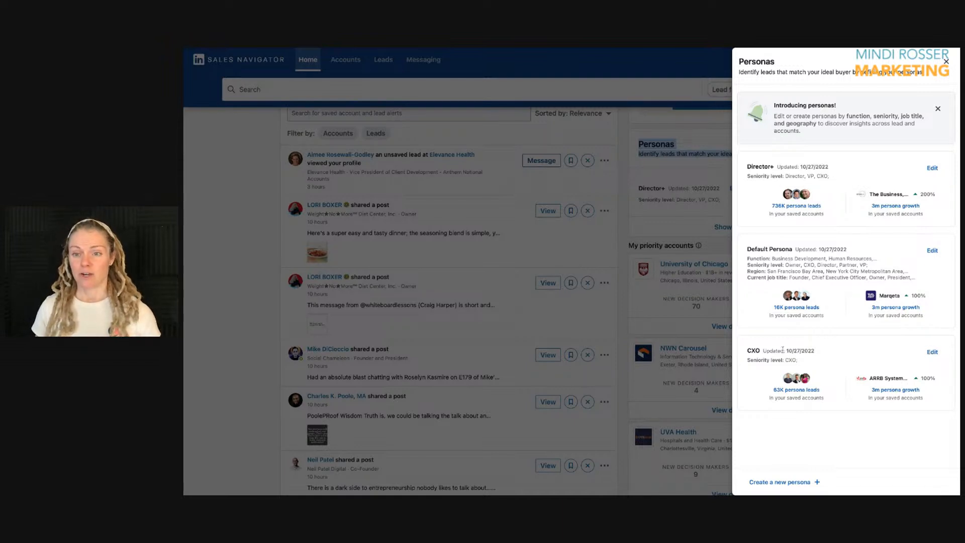
{"action": "left_click", "coordinate": [806, 483]}
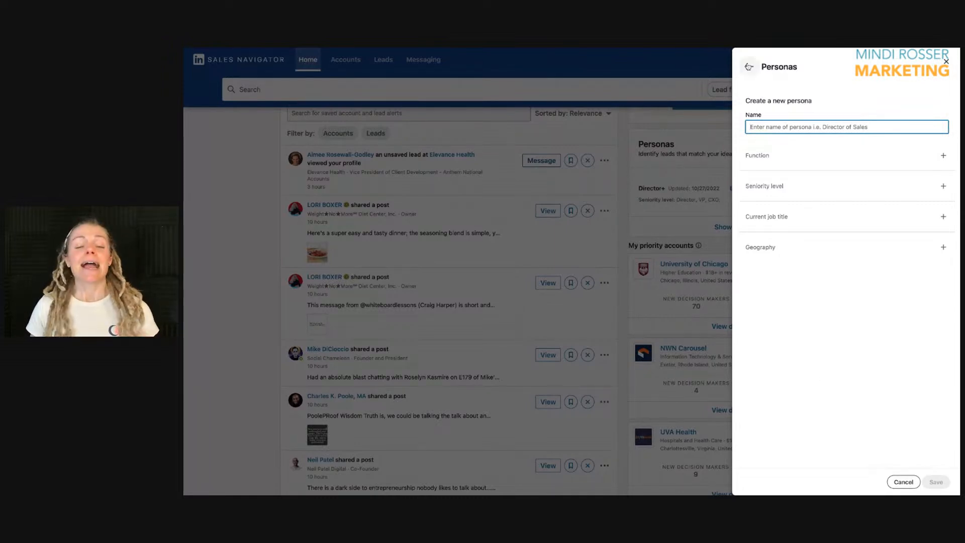
{"action": "left_click", "coordinate": [749, 66]}
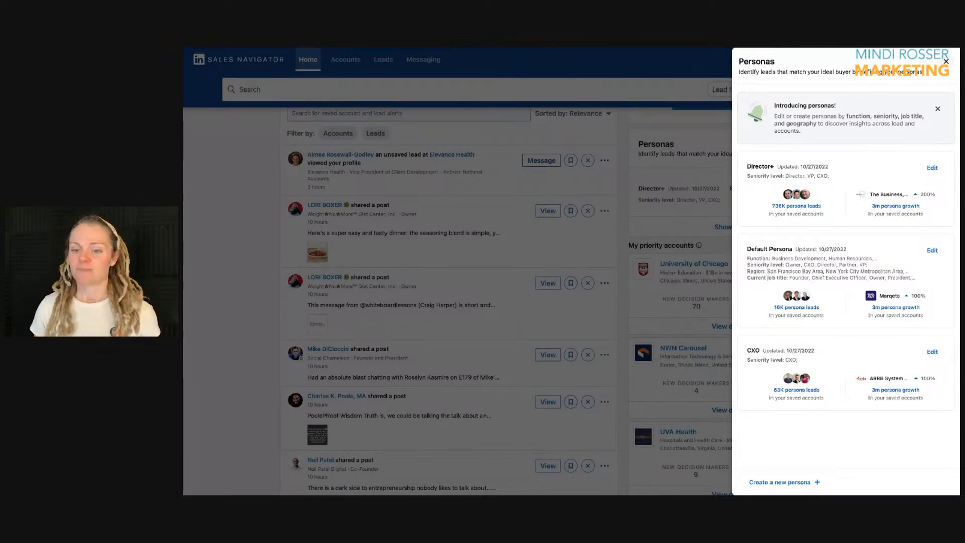
{"action": "left_click", "coordinate": [945, 62]}
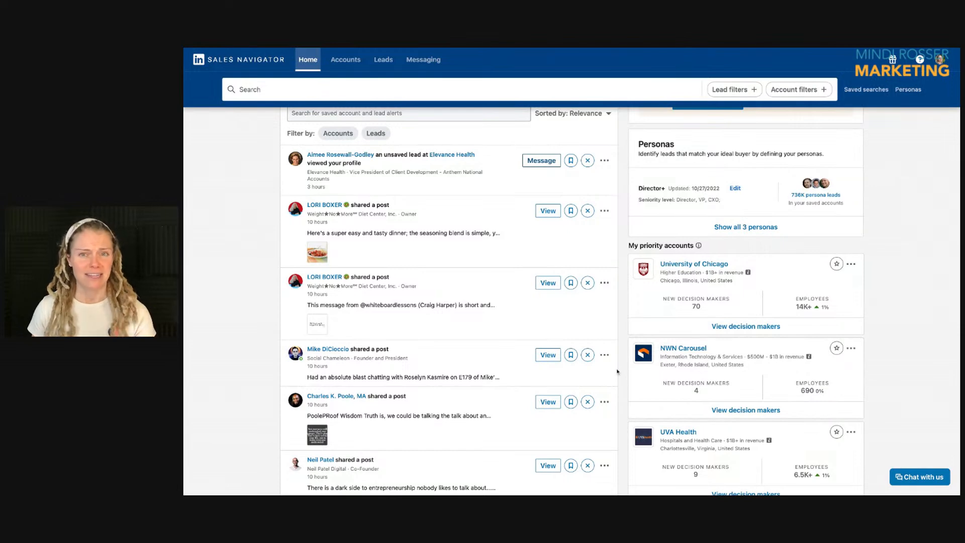
Look over the companies under My priority accounts on the home page
{"action": "scroll", "coordinate": [617, 371], "scroll_direction": "down", "scroll_amount": 3}
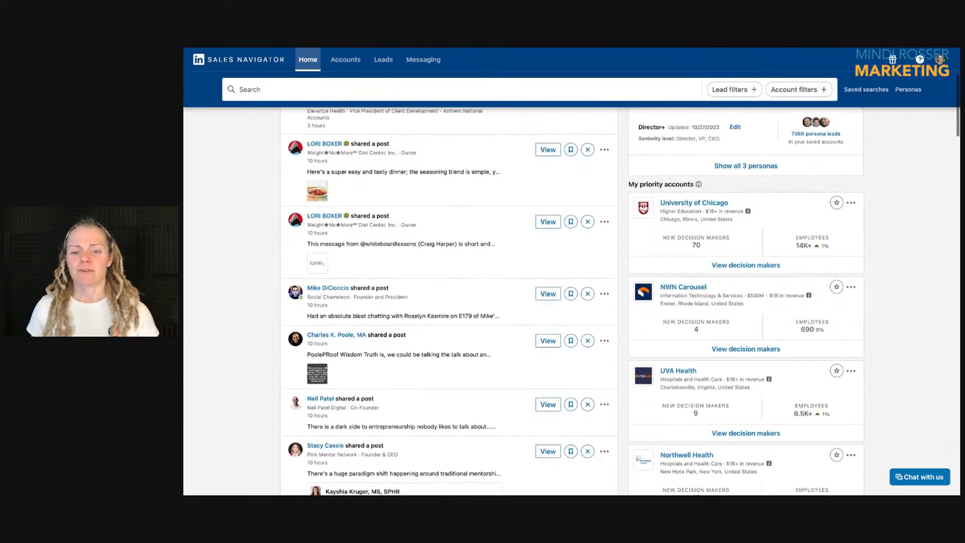
{"action": "scroll", "coordinate": [617, 372], "scroll_direction": "down", "scroll_amount": 2}
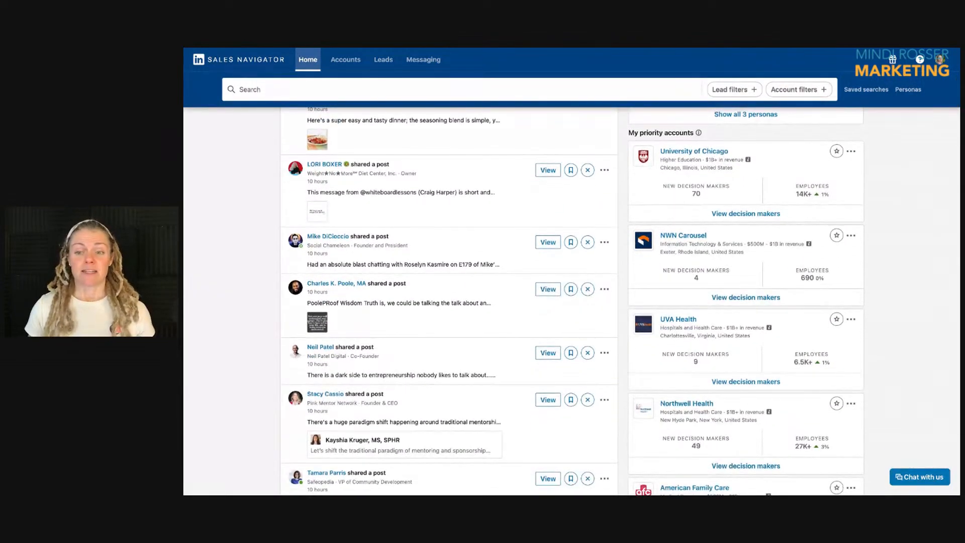
{"action": "scroll", "coordinate": [617, 371], "scroll_direction": "down", "scroll_amount": 8}
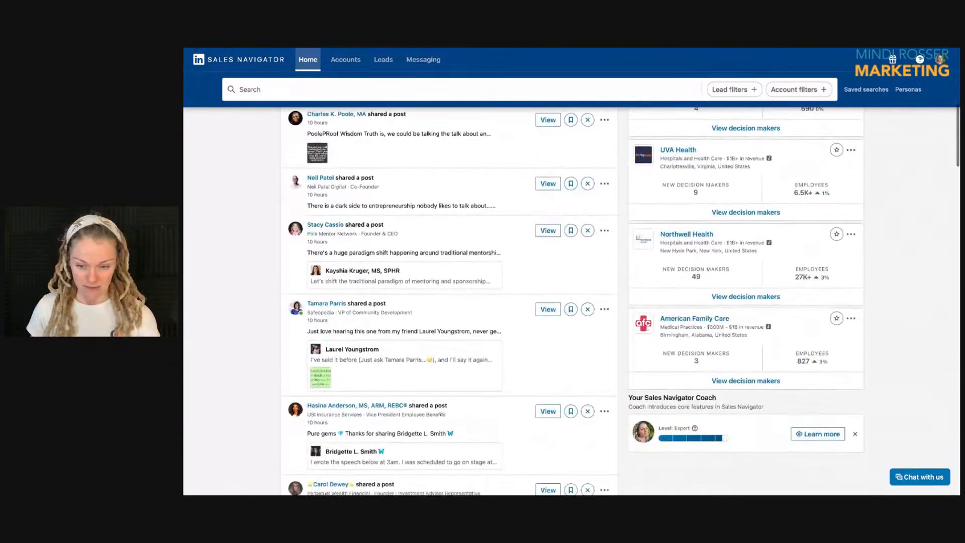
Check the Sales Navigator Coach level and its list of actions, and return to the top of the home page
{"action": "scroll", "coordinate": [715, 342], "scroll_direction": "down", "scroll_amount": 3}
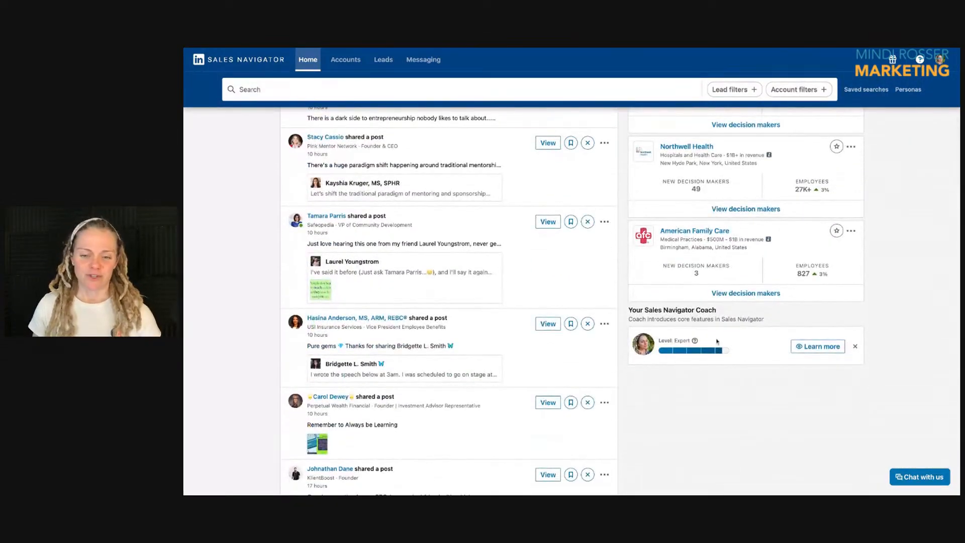
{"action": "left_click_drag", "start_coordinate": [714, 341], "coordinate": [658, 341]}
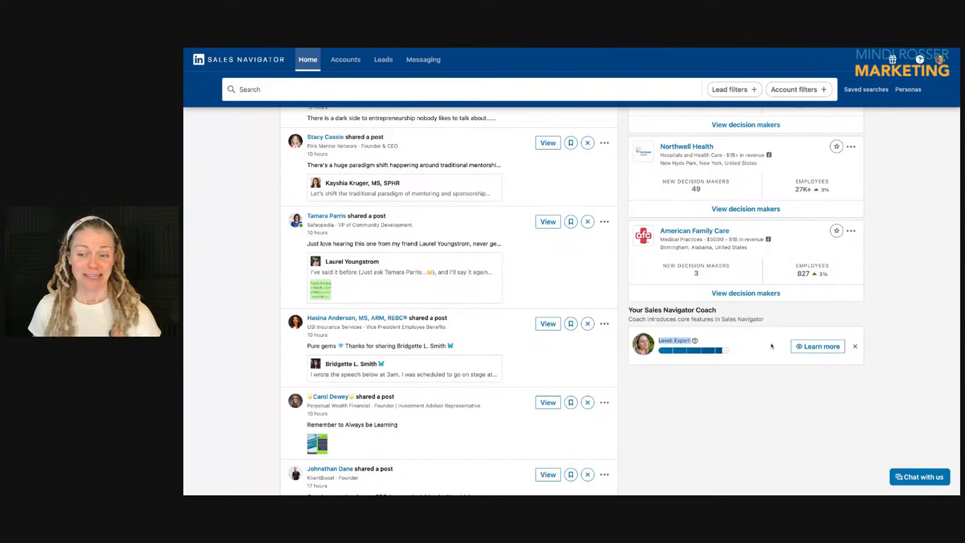
{"action": "left_click", "coordinate": [802, 348]}
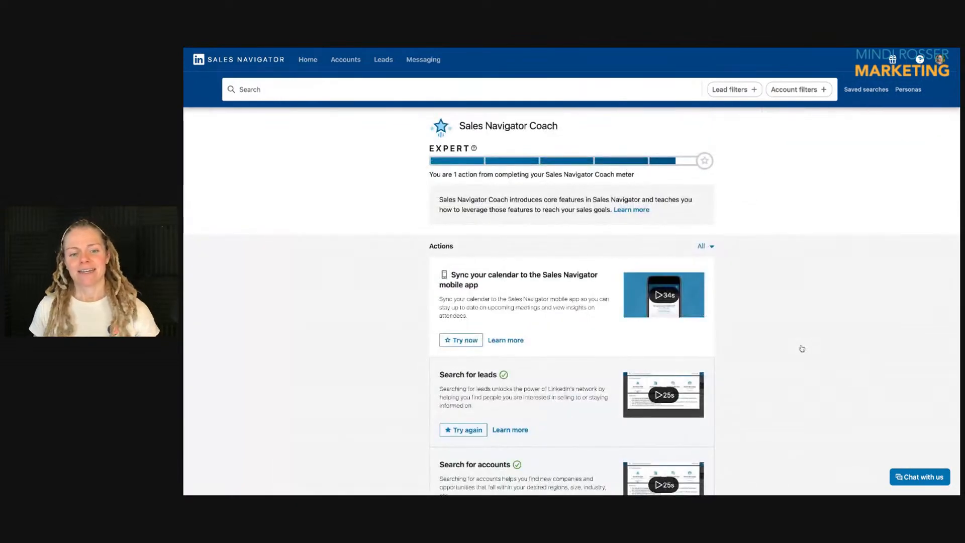
{"action": "scroll", "coordinate": [802, 348], "scroll_direction": "down", "scroll_amount": 2}
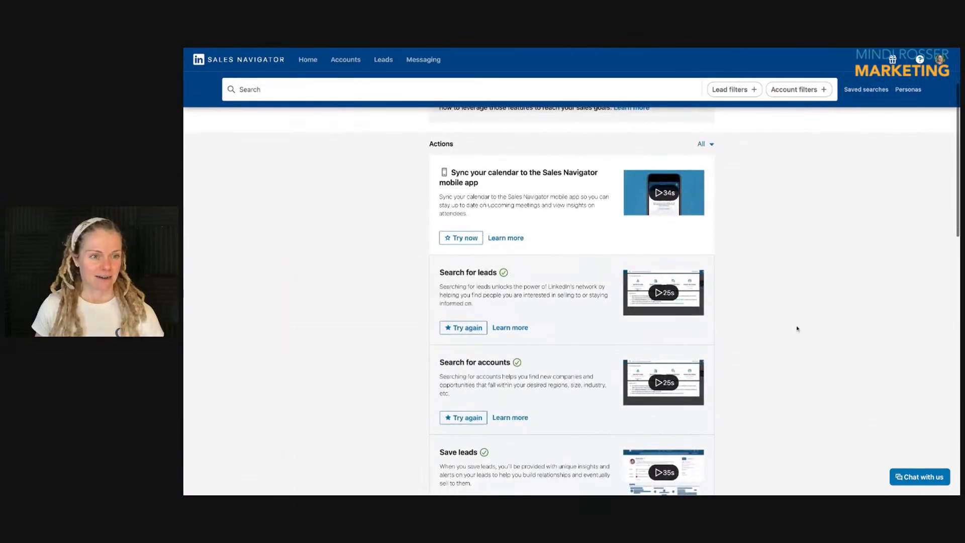
{"action": "key", "text": "alt+Left"}
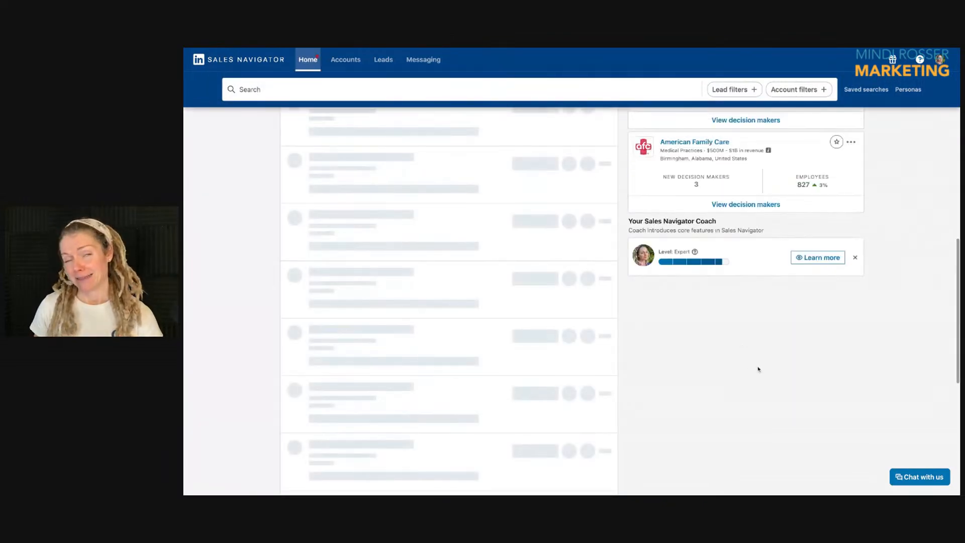
{"action": "scroll", "coordinate": [758, 368], "scroll_direction": "up", "scroll_amount": 7}
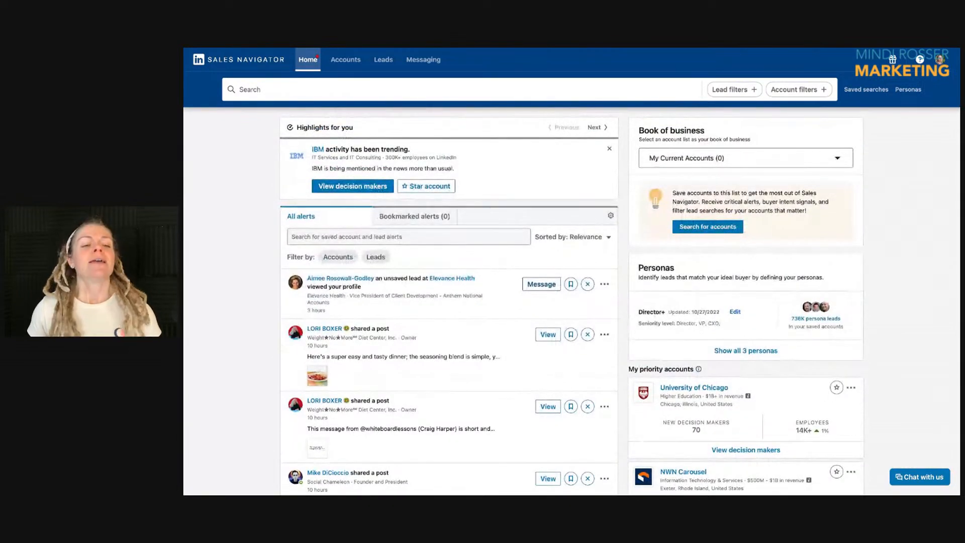
Open the WISP Account List from the account lists and look over its companies
{"action": "left_click", "coordinate": [347, 65]}
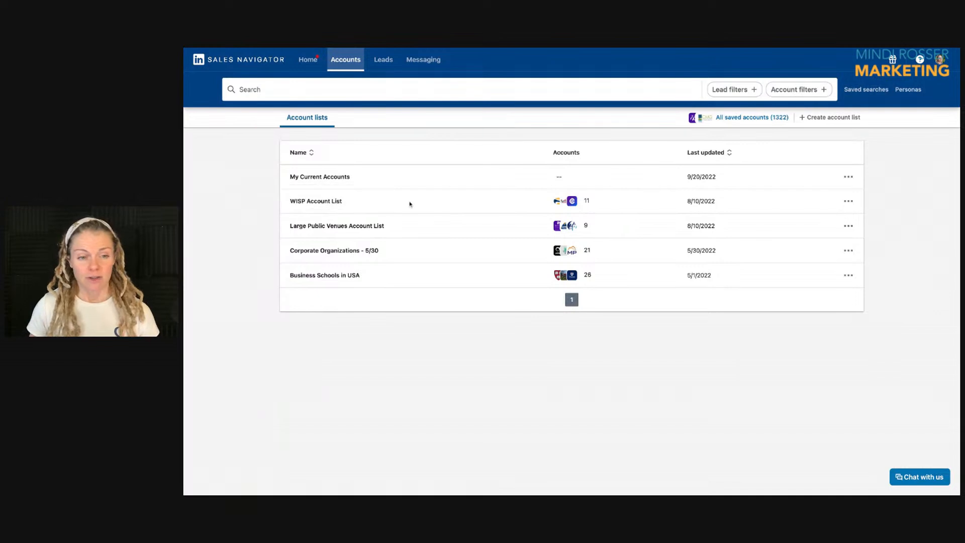
{"action": "left_click", "coordinate": [326, 202]}
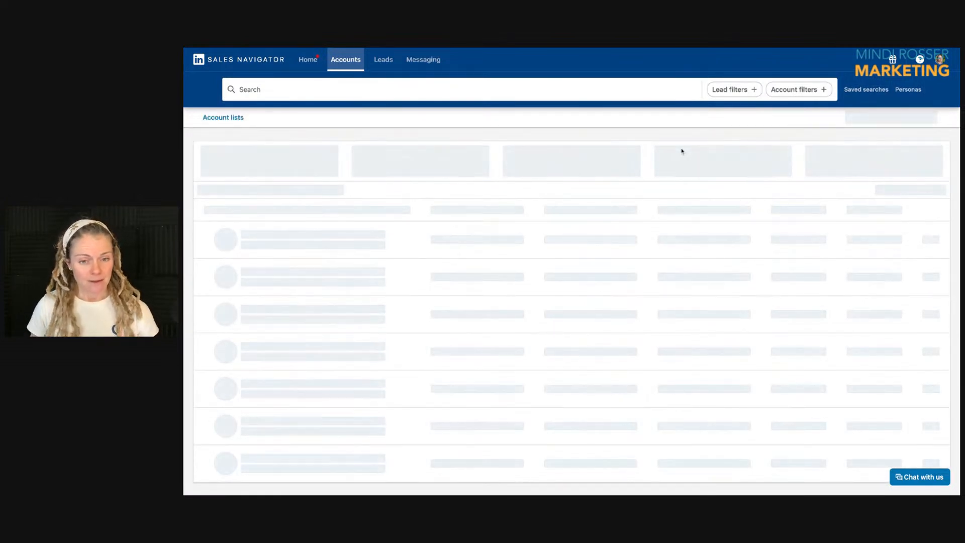
{"action": "scroll", "coordinate": [681, 151], "scroll_direction": "down", "scroll_amount": 3}
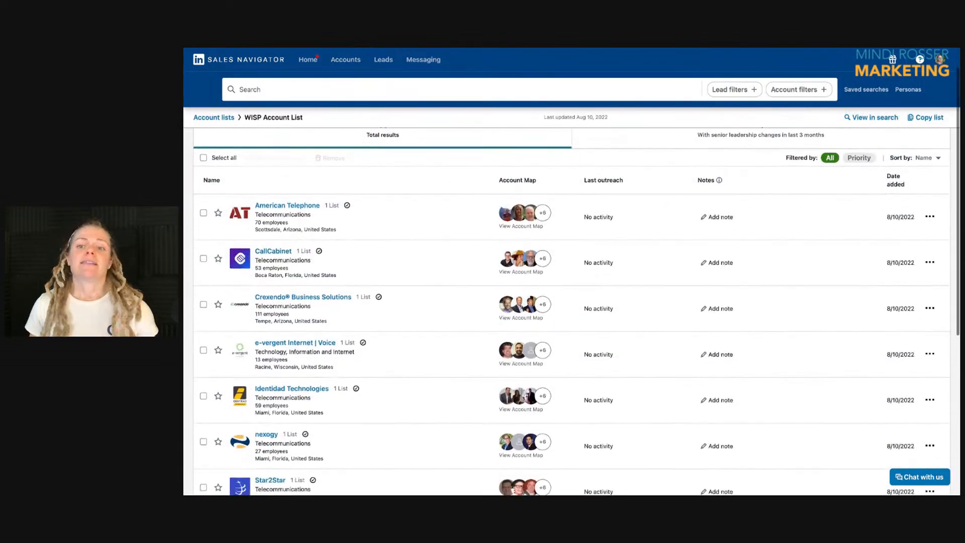
{"action": "scroll", "coordinate": [572, 311], "scroll_direction": "down", "scroll_amount": 1}
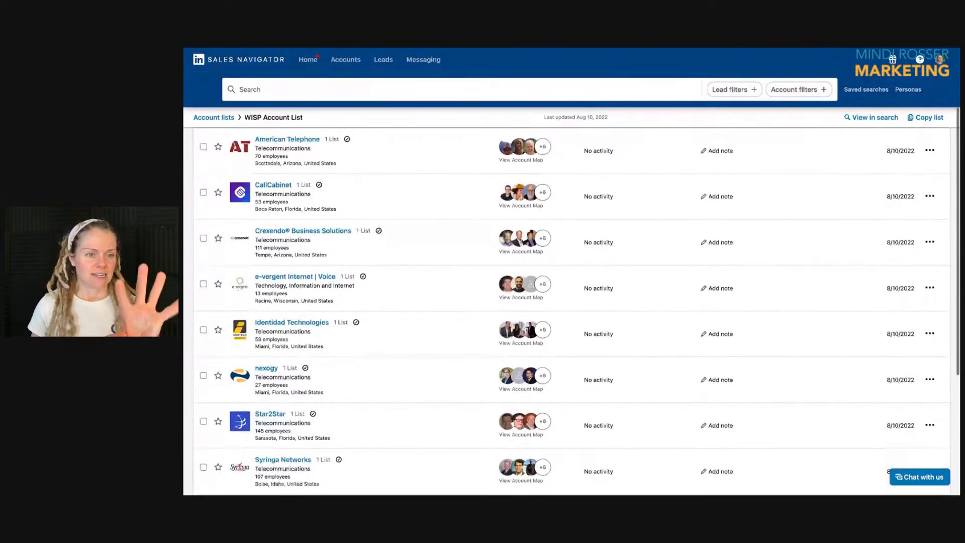
Open the account map of American Telephone and examine the Relationship explorer and Discover leads sections
{"action": "left_click", "coordinate": [534, 160]}
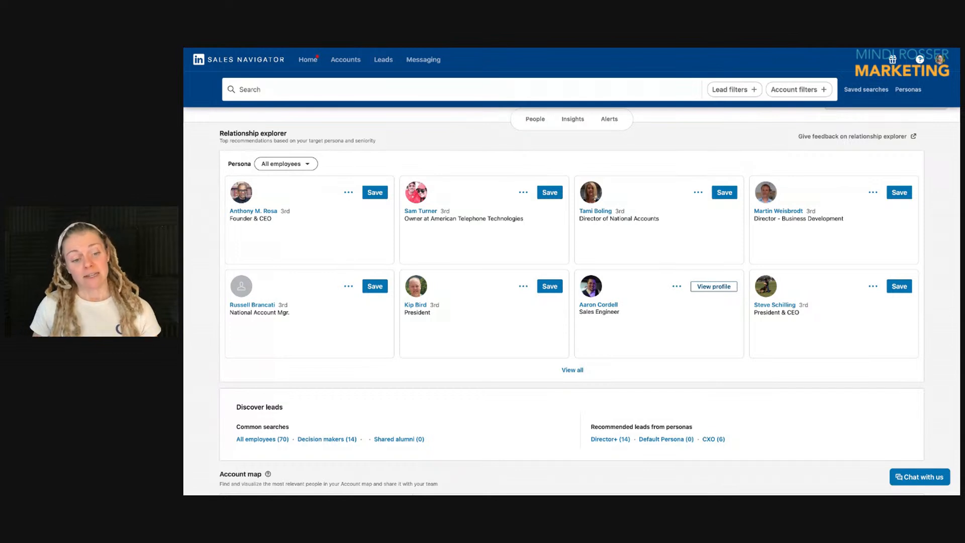
{"action": "scroll", "coordinate": [565, 340], "scroll_direction": "up", "scroll_amount": 1}
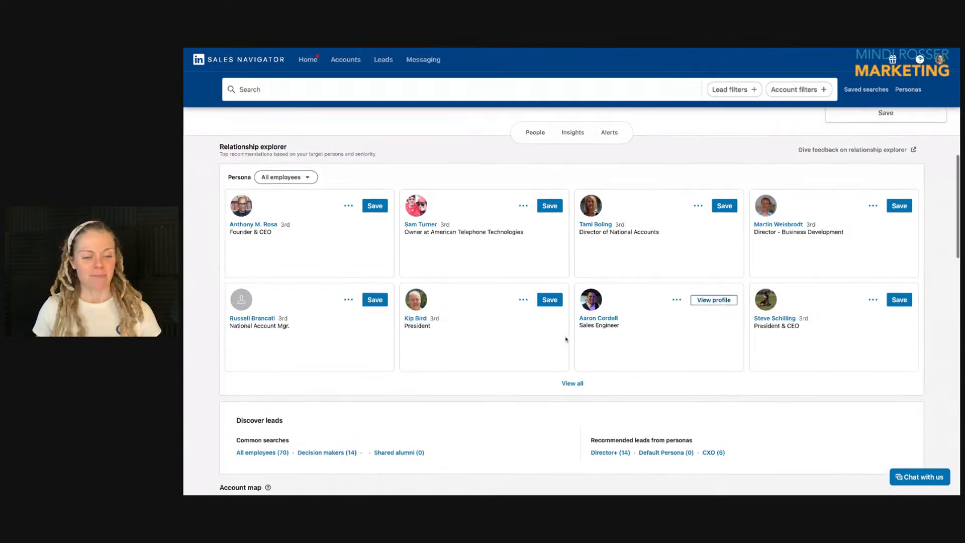
{"action": "scroll", "coordinate": [566, 340], "scroll_direction": "down", "scroll_amount": 3}
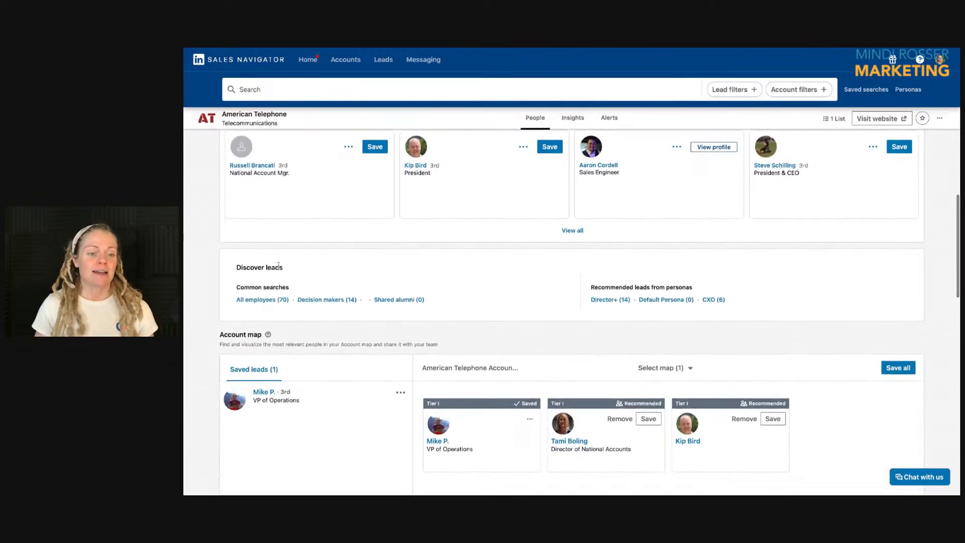
{"action": "scroll", "coordinate": [278, 265], "scroll_direction": "down", "scroll_amount": 2}
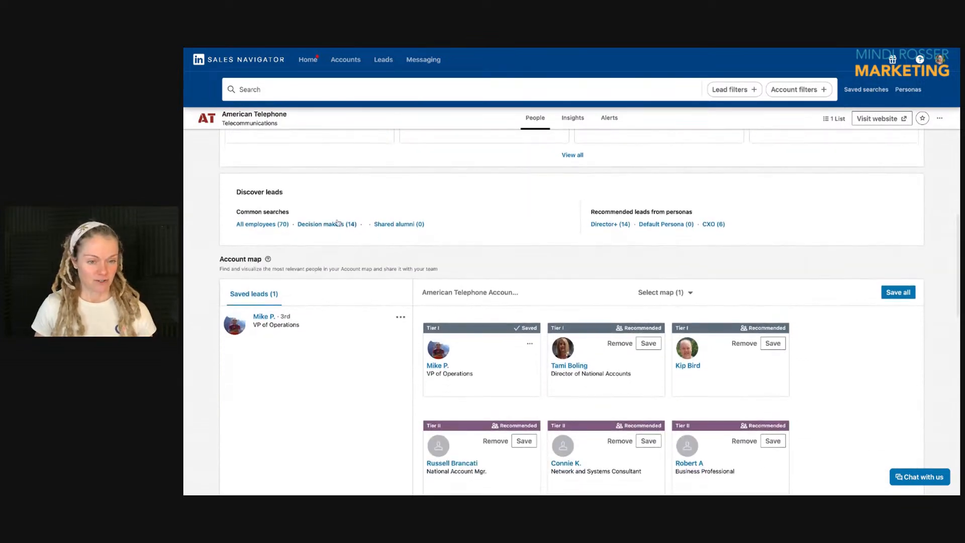
{"action": "scroll", "coordinate": [514, 254], "scroll_direction": "down", "scroll_amount": 1}
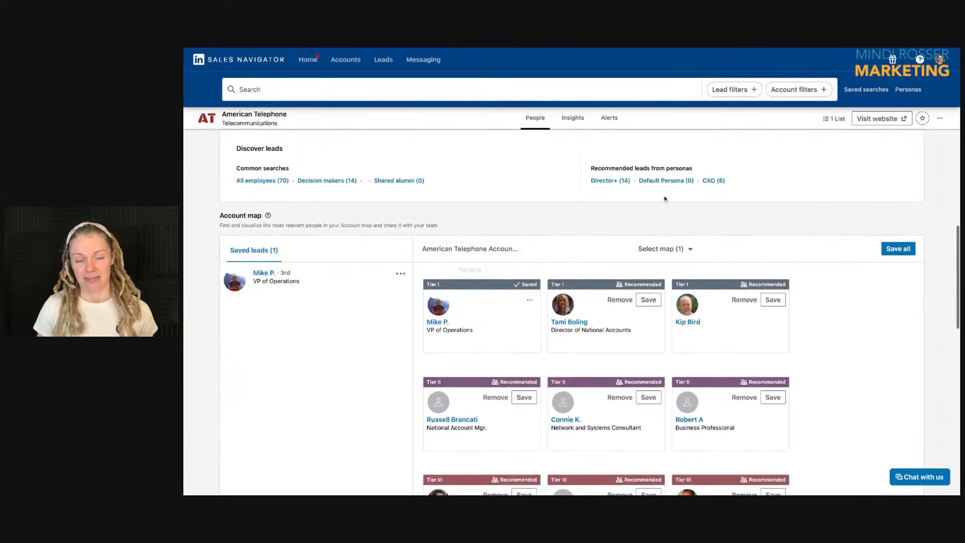
{"action": "scroll", "coordinate": [639, 236], "scroll_direction": "down", "scroll_amount": 3}
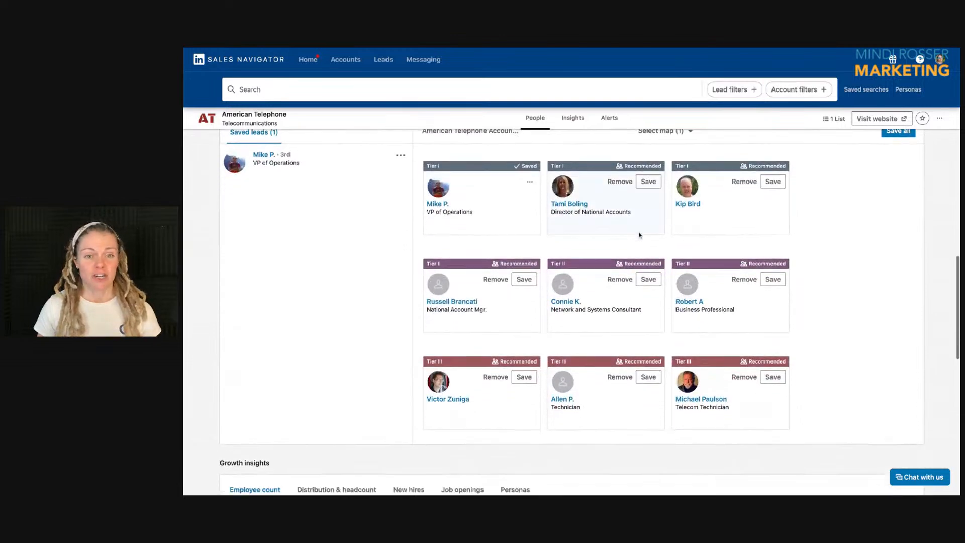
{"action": "scroll", "coordinate": [639, 235], "scroll_direction": "down", "scroll_amount": 1}
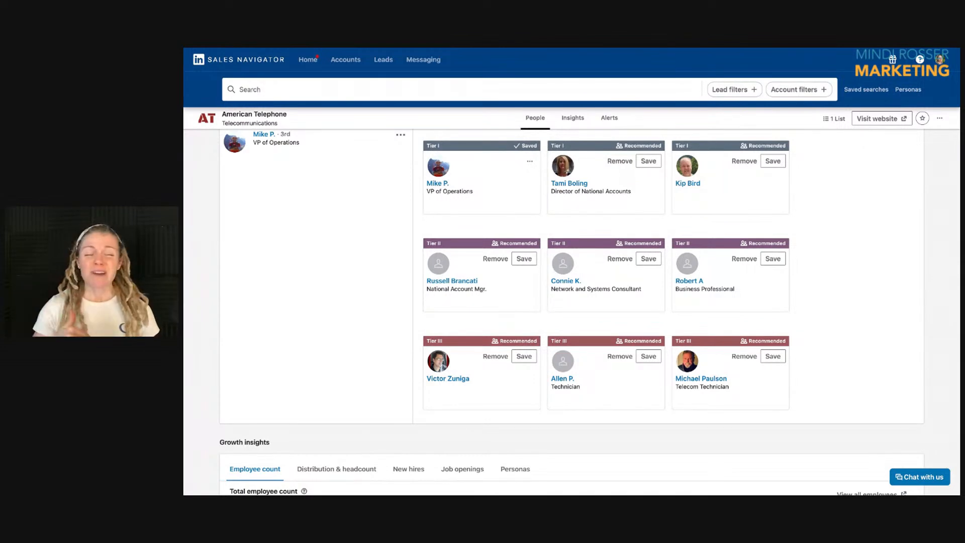
{"action": "scroll", "coordinate": [605, 226], "scroll_direction": "down", "scroll_amount": 3}
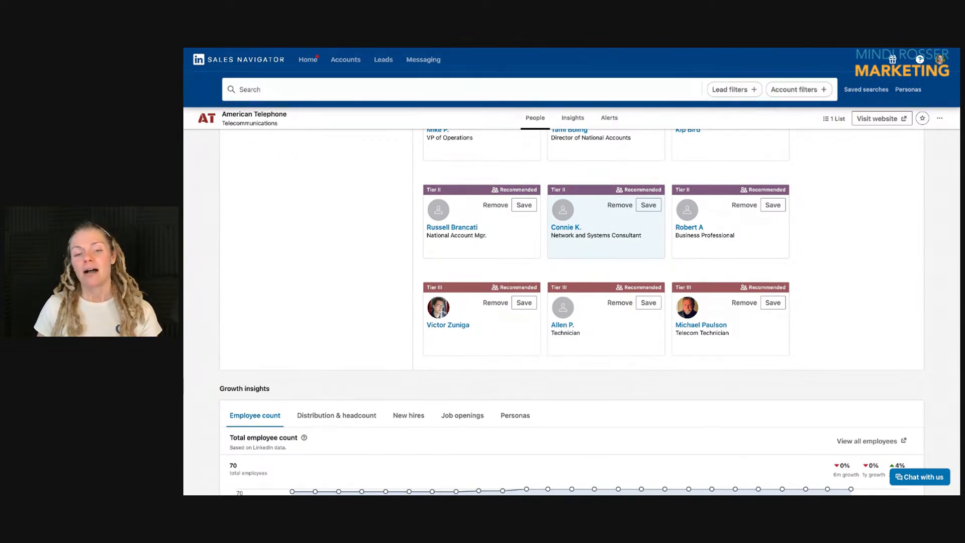
Examine American Telephone's employee count trend under Growth insights and the filters for its account alerts
{"action": "scroll", "coordinate": [606, 226], "scroll_direction": "down", "scroll_amount": 6}
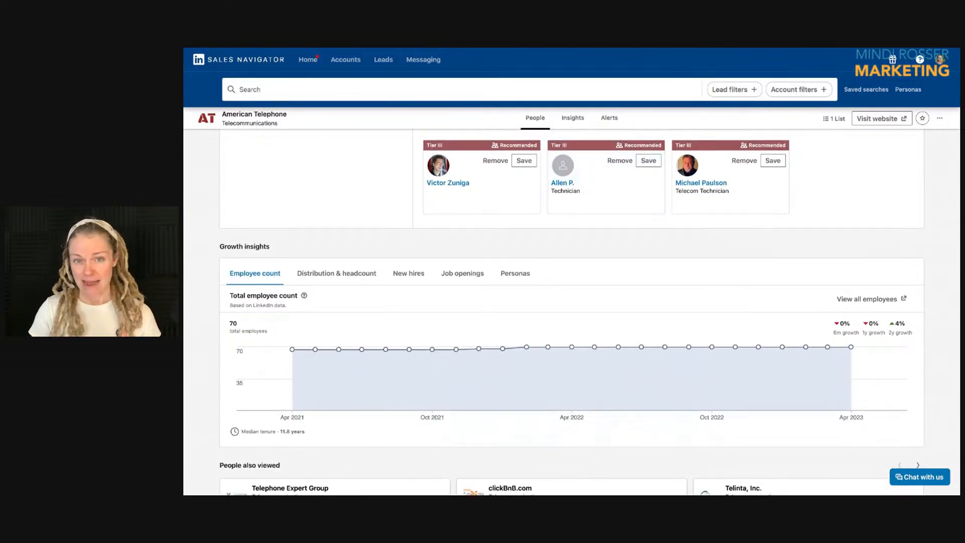
{"action": "scroll", "coordinate": [571, 311], "scroll_direction": "down", "scroll_amount": 6}
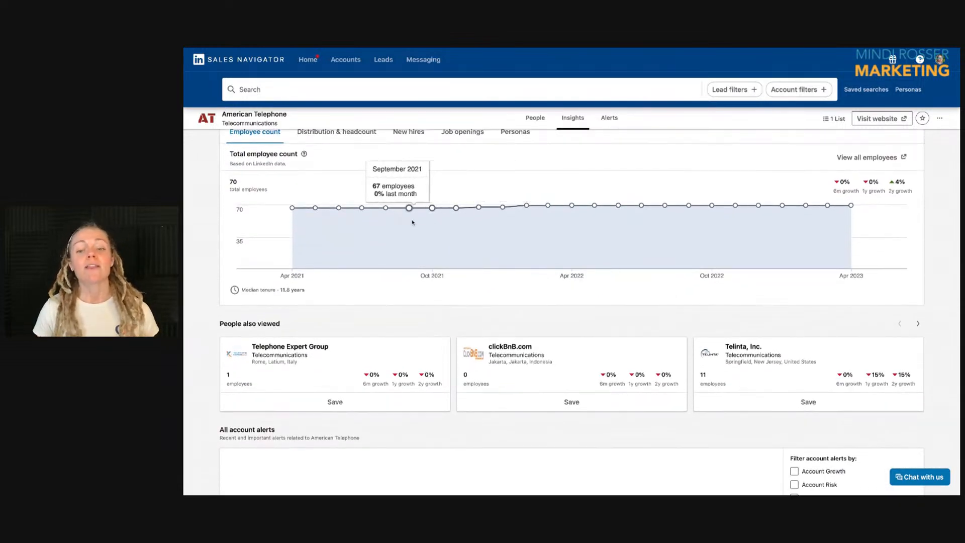
{"action": "mouse_move", "coordinate": [808, 221]}
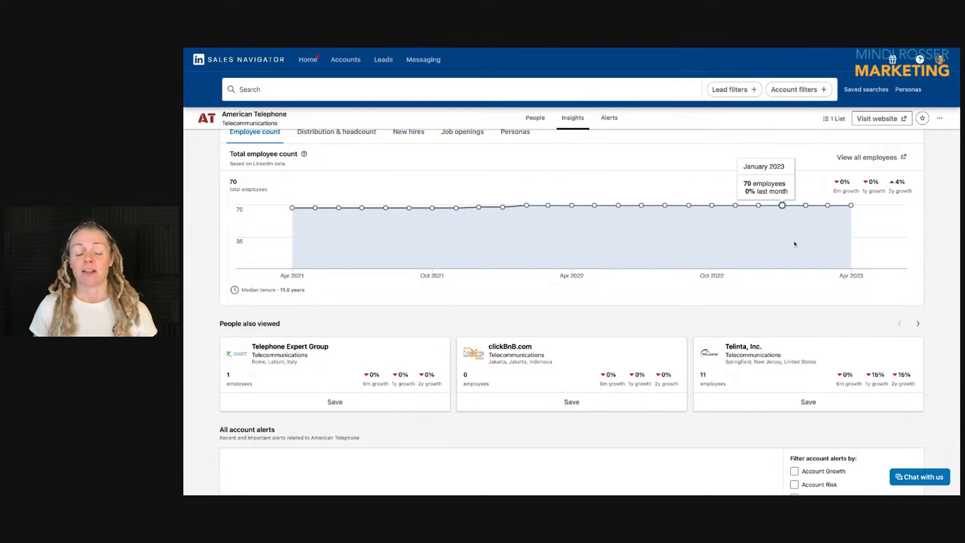
{"action": "scroll", "coordinate": [791, 236], "scroll_direction": "down", "scroll_amount": 2}
{"action": "scroll", "coordinate": [794, 244], "scroll_direction": "down", "scroll_amount": 3}
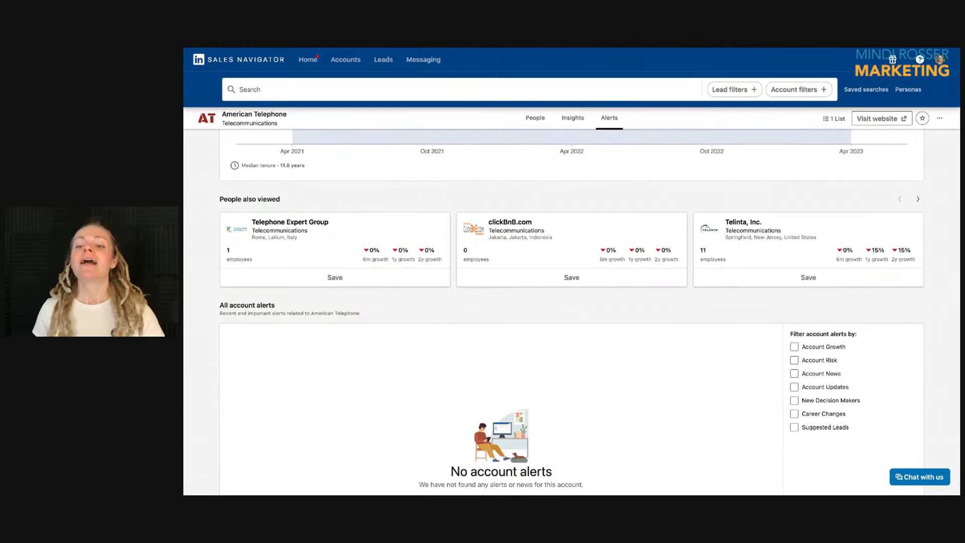
{"action": "scroll", "coordinate": [589, 310], "scroll_direction": "up", "scroll_amount": 12}
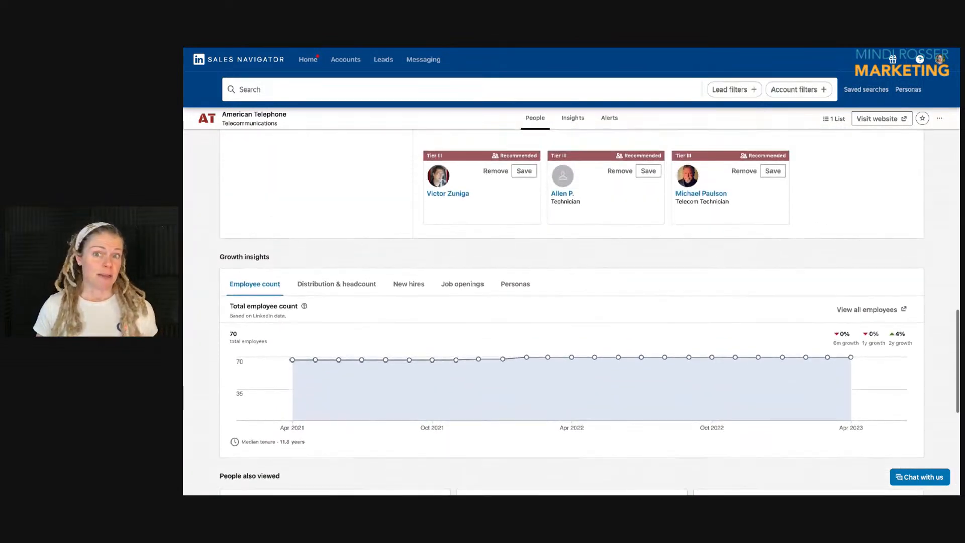
{"action": "scroll", "coordinate": [590, 311], "scroll_direction": "up", "scroll_amount": 15}
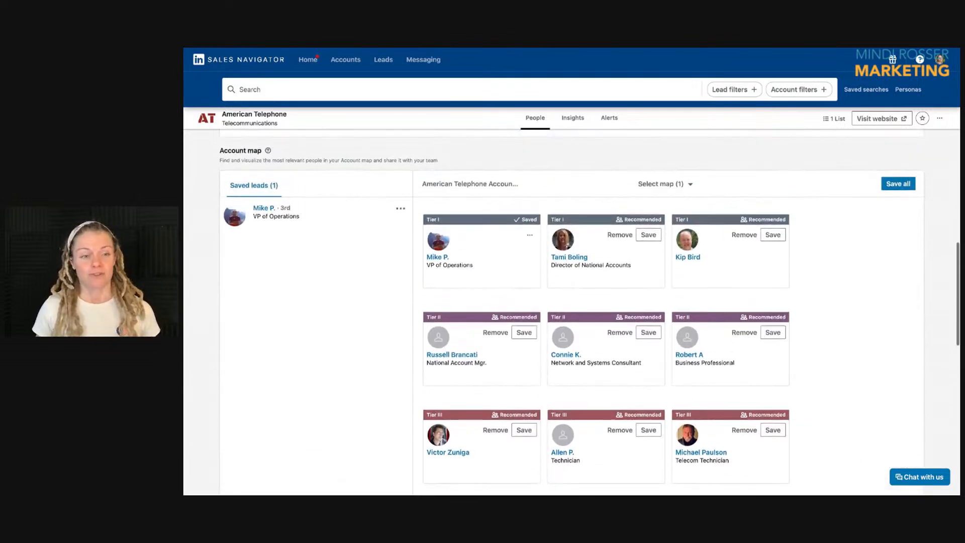
{"action": "scroll", "coordinate": [590, 311], "scroll_direction": "up", "scroll_amount": 9}
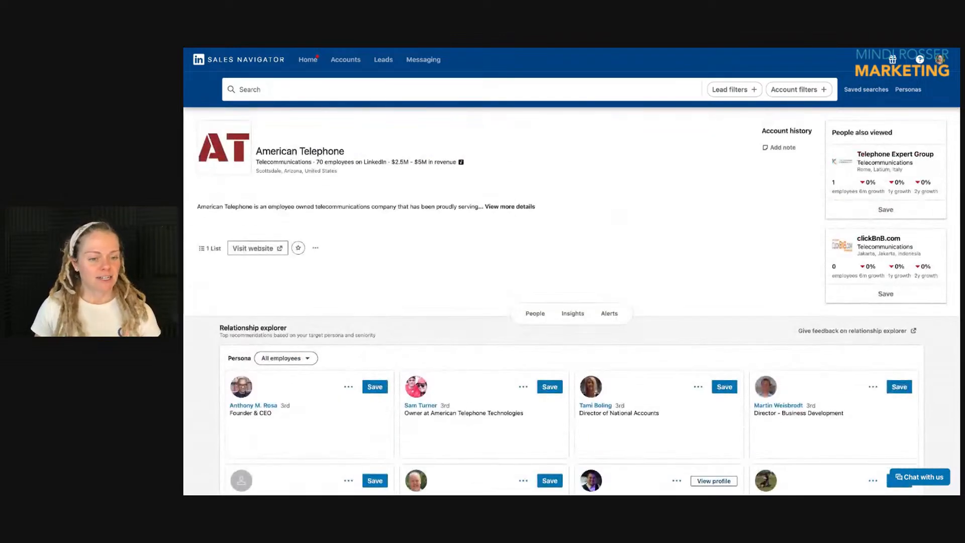
{"action": "key", "text": "alt+Left"}
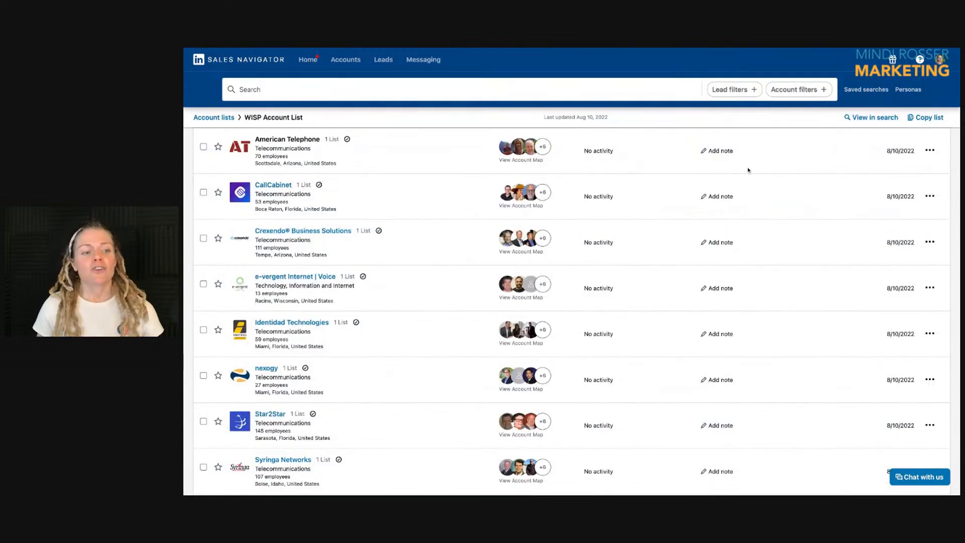
{"action": "left_click", "coordinate": [217, 148]}
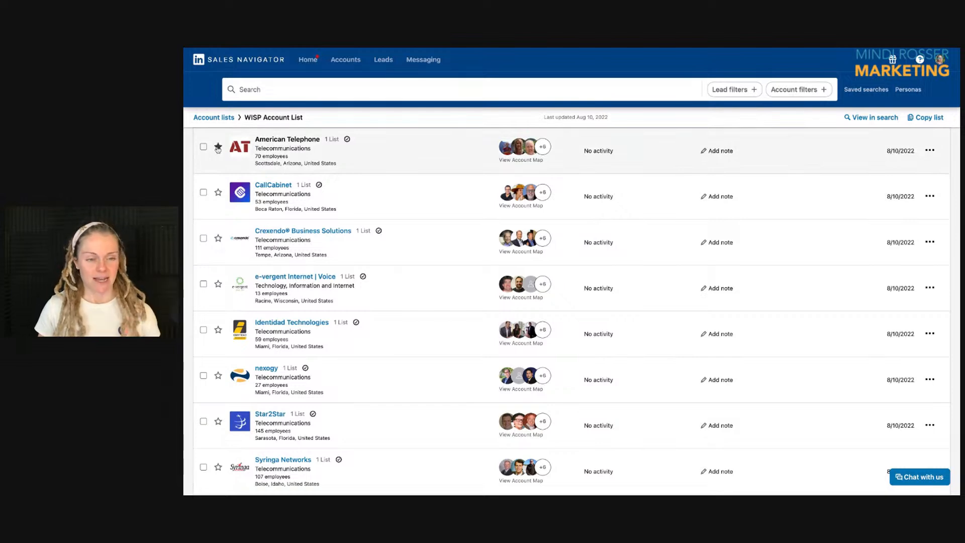
Add the note "internal note" to American Telephone in the WISP Account List
{"action": "left_click", "coordinate": [713, 151]}
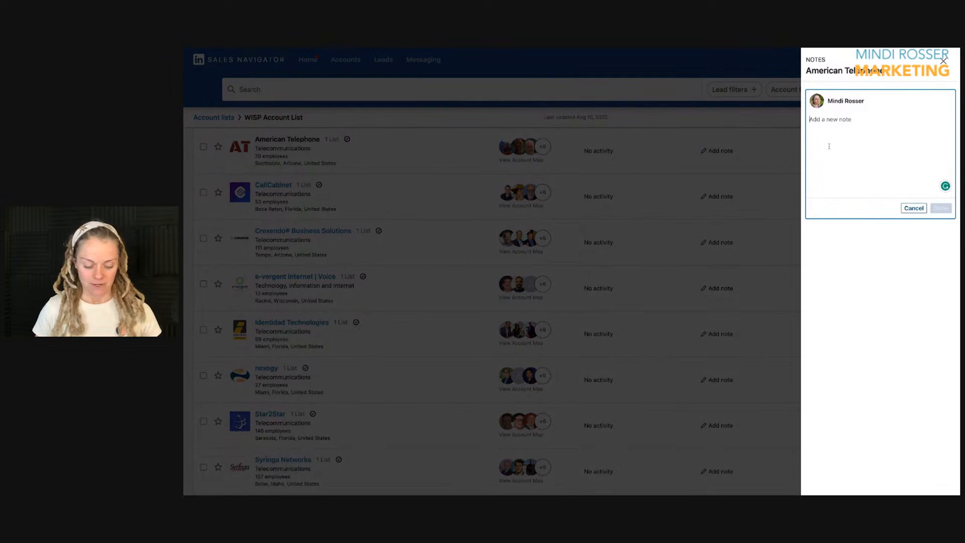
{"action": "type", "text": "internal note"}
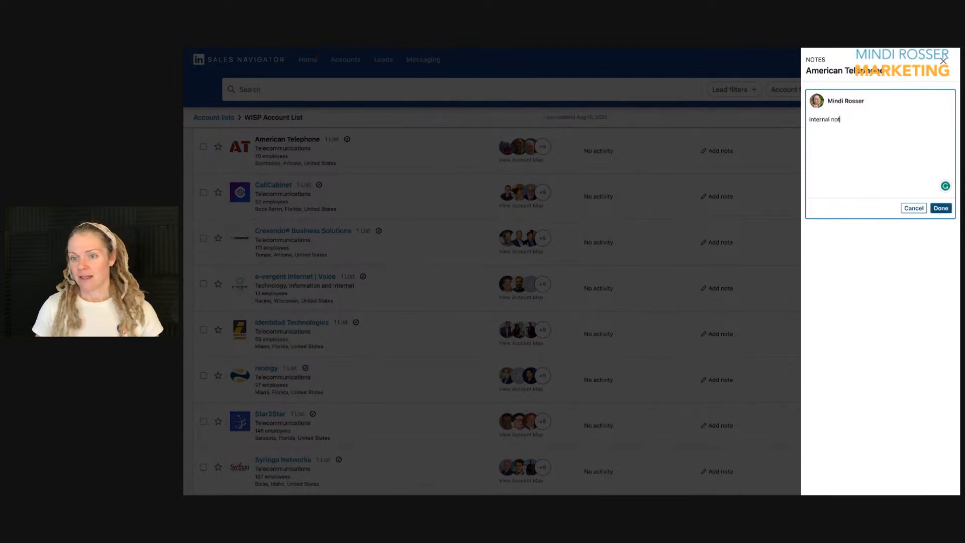
{"action": "left_click", "coordinate": [940, 208]}
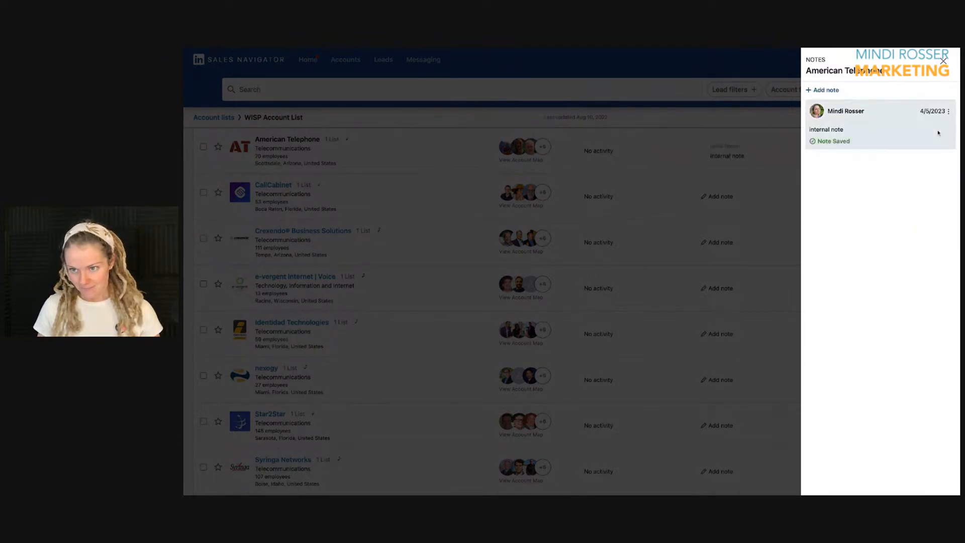
{"action": "left_click", "coordinate": [943, 61]}
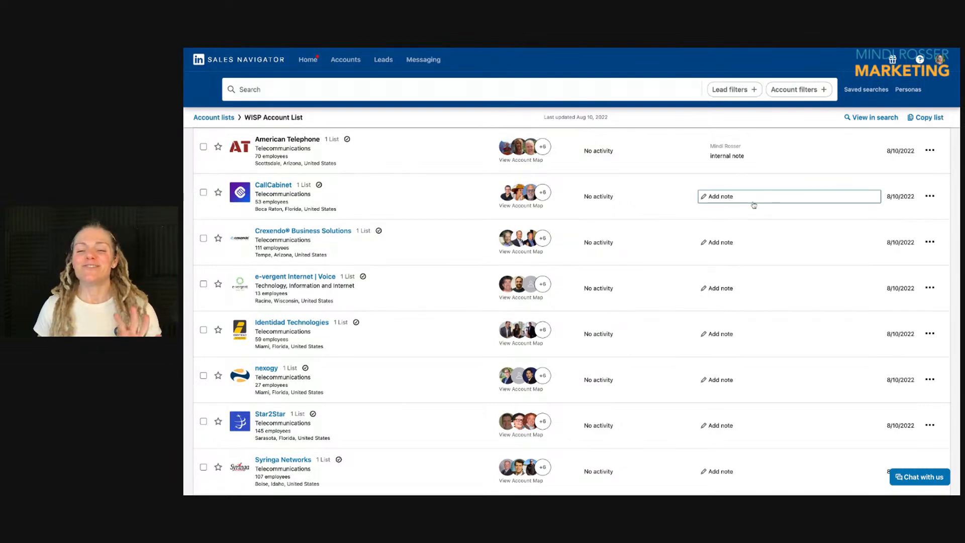
Check the additional list actions for American Telephone and return to the account lists overview
{"action": "scroll", "coordinate": [723, 163], "scroll_direction": "down", "scroll_amount": 1}
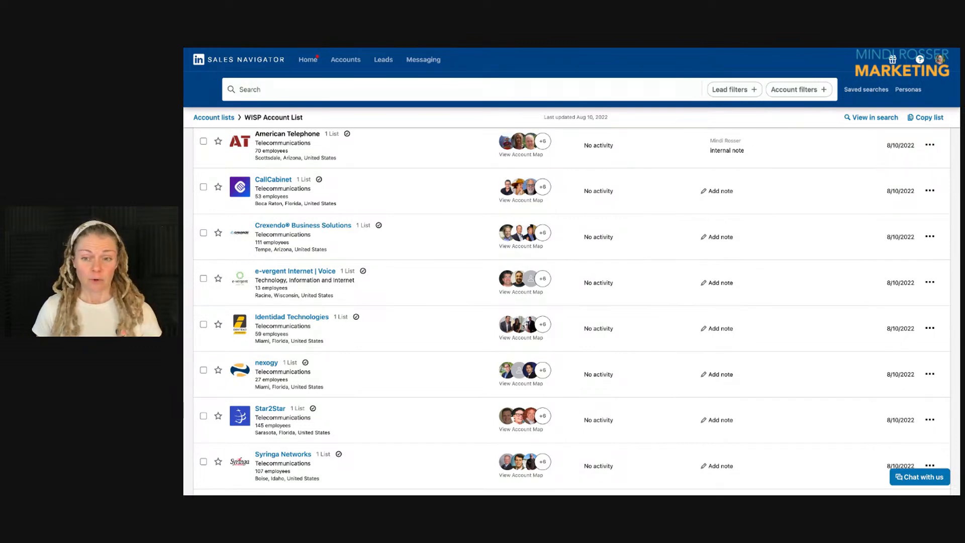
{"action": "scroll", "coordinate": [714, 204], "scroll_direction": "up", "scroll_amount": 1}
{"action": "left_click", "coordinate": [930, 152]}
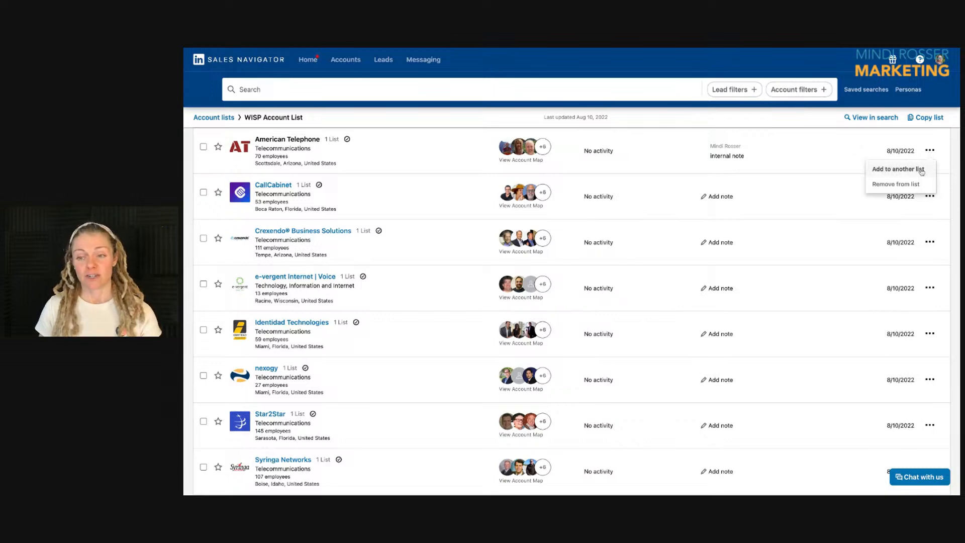
{"action": "scroll", "coordinate": [733, 354], "scroll_direction": "up", "scroll_amount": 3}
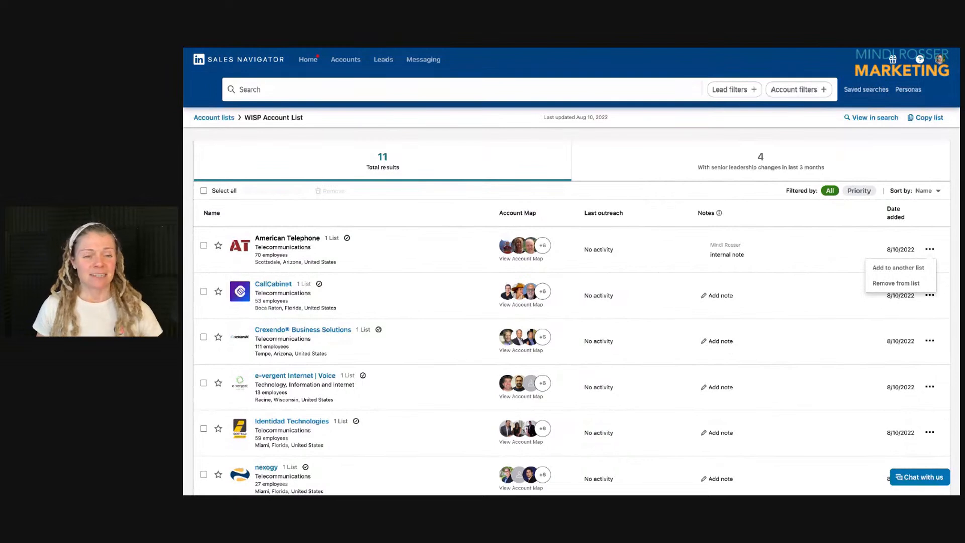
{"action": "left_click", "coordinate": [215, 118]}
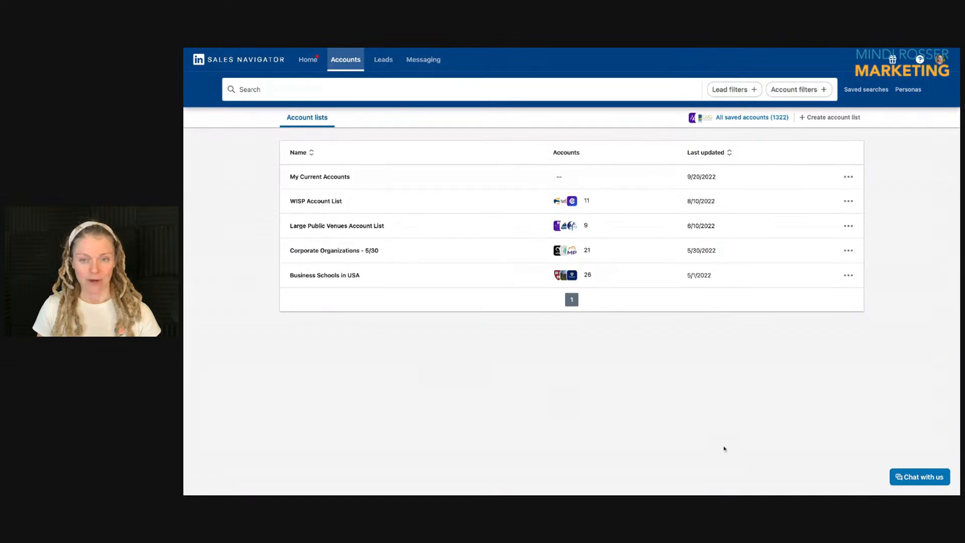
Open the lead lists and look over the system-generated and custom lists
{"action": "left_click", "coordinate": [384, 61]}
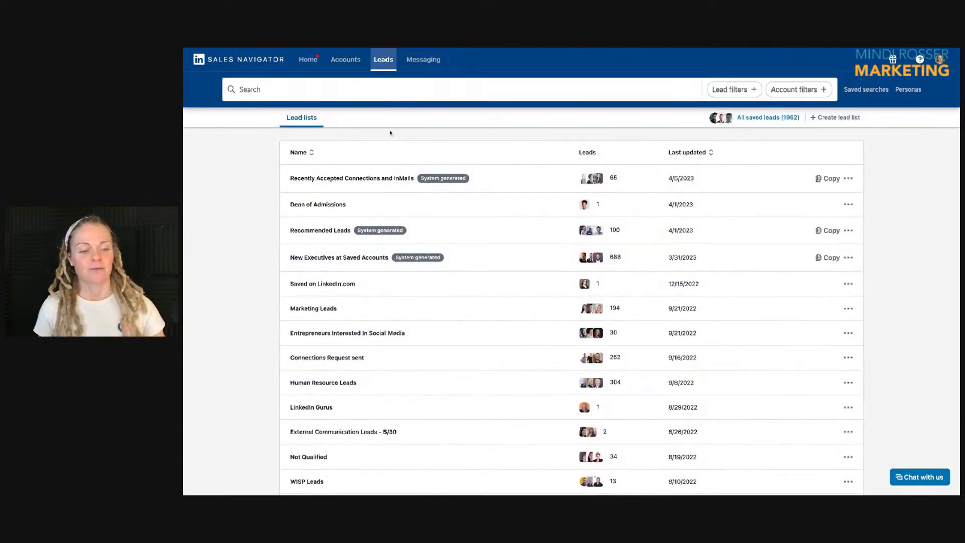
{"action": "scroll", "coordinate": [377, 186], "scroll_direction": "down", "scroll_amount": 6}
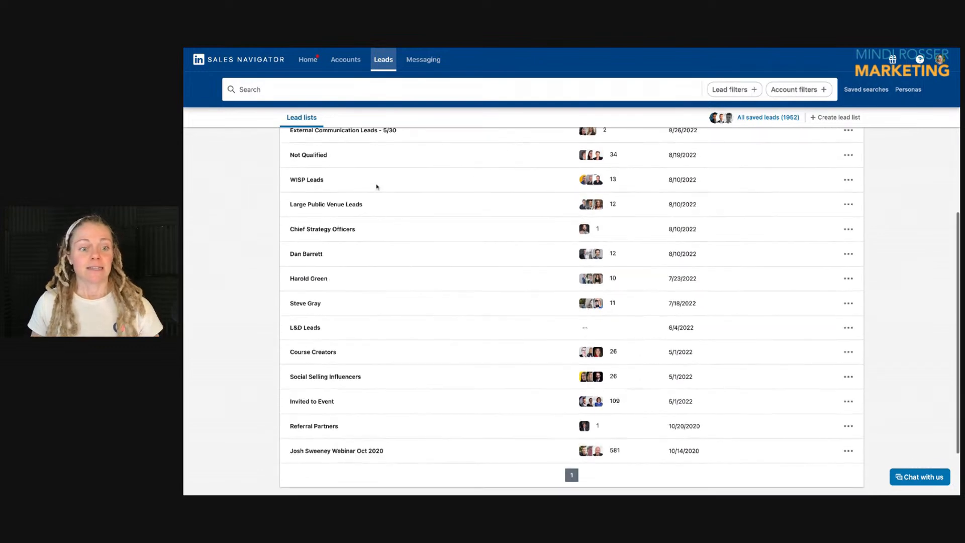
{"action": "scroll", "coordinate": [376, 186], "scroll_direction": "down", "scroll_amount": 1}
{"action": "scroll", "coordinate": [377, 187], "scroll_direction": "up", "scroll_amount": 7}
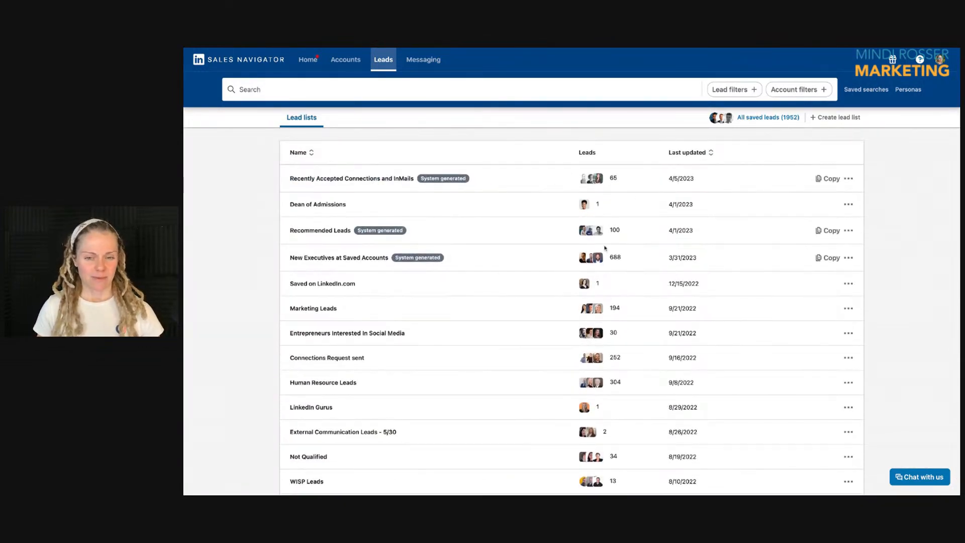
{"action": "scroll", "coordinate": [605, 248], "scroll_direction": "down", "scroll_amount": 2}
{"action": "scroll", "coordinate": [502, 231], "scroll_direction": "up", "scroll_amount": 2}
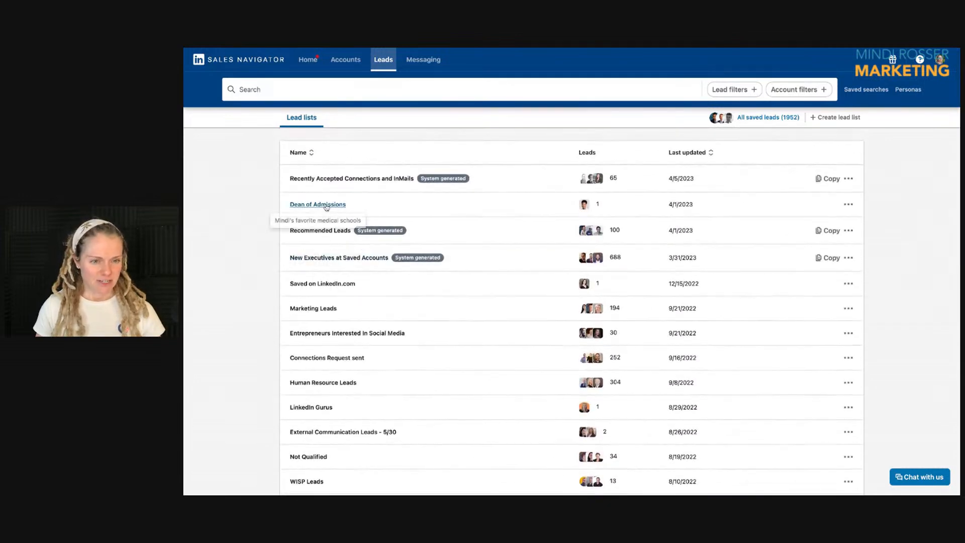
View the Dean of Admissions lead list, return to the lead lists and check the explanation of All saved leads
{"action": "left_click", "coordinate": [327, 204]}
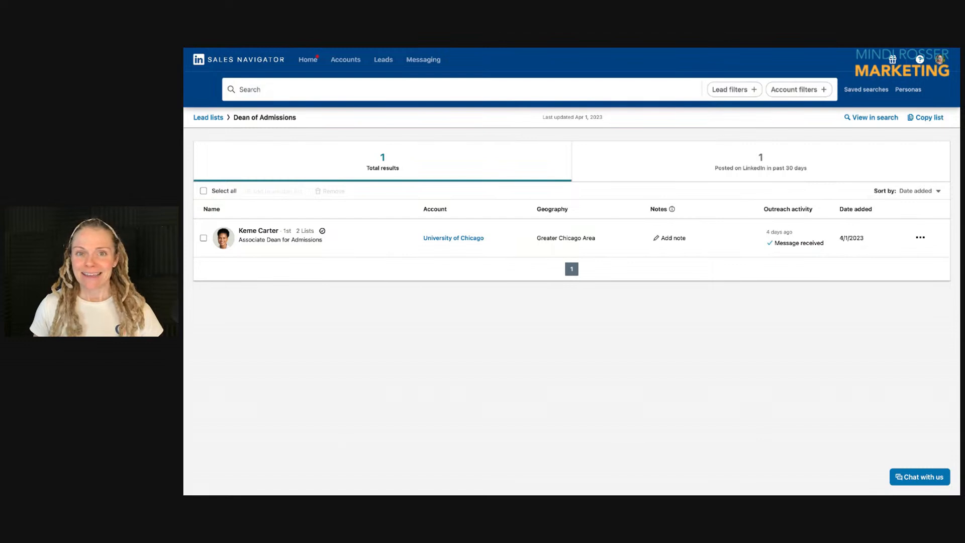
{"action": "key", "text": "alt+Left"}
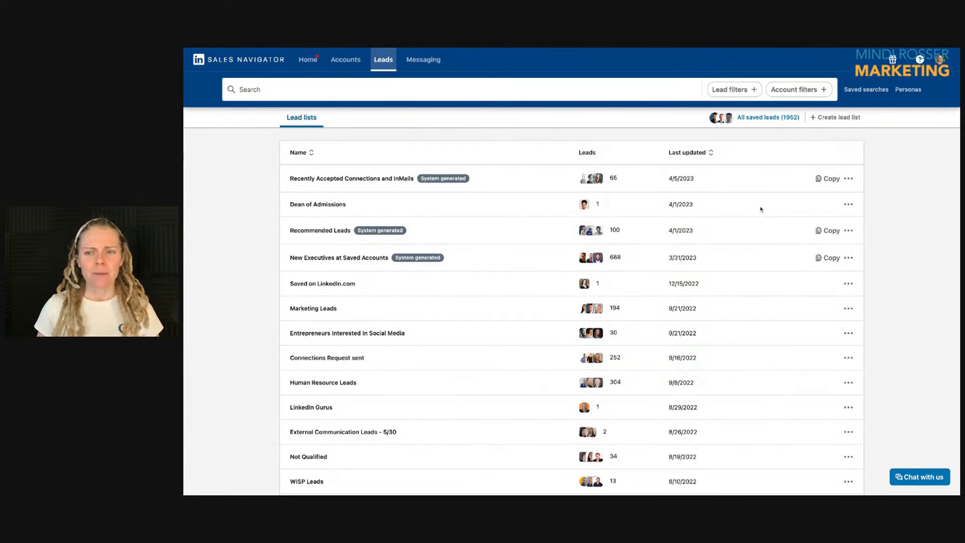
{"action": "mouse_move", "coordinate": [758, 121]}
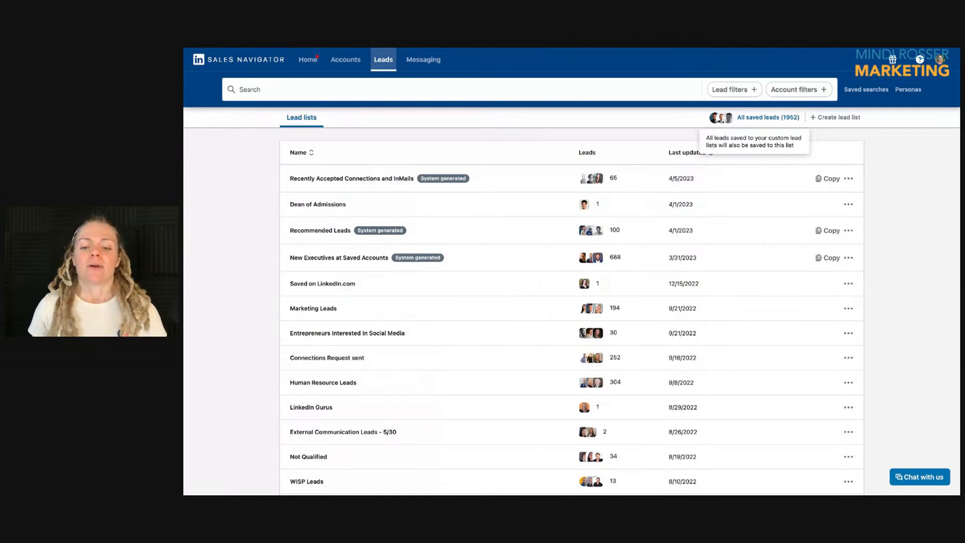
Open the Entrepreneurs Interested In Social Media lead list and preview Marsh McLennan Agency from its Account column
{"action": "left_click", "coordinate": [325, 333]}
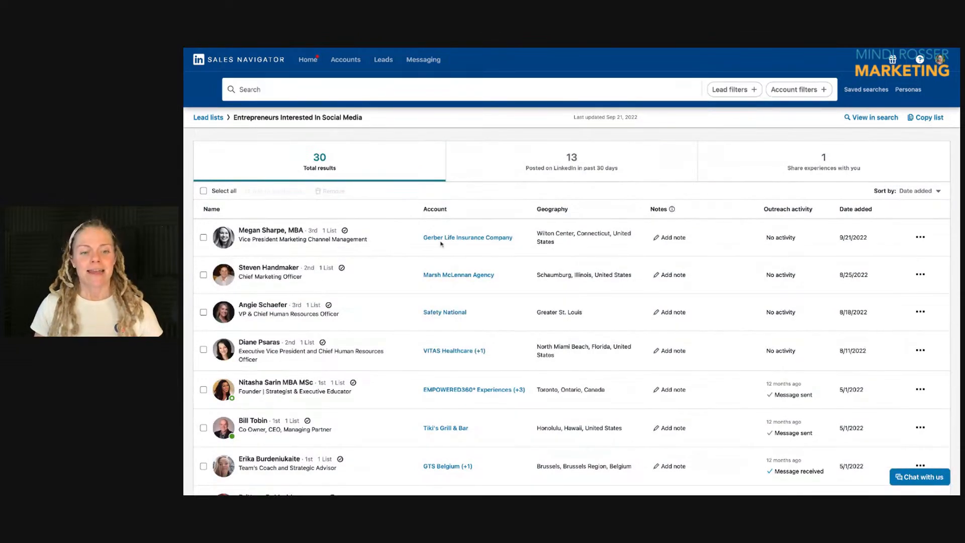
{"action": "left_click_drag", "start_coordinate": [450, 209], "coordinate": [423, 209]}
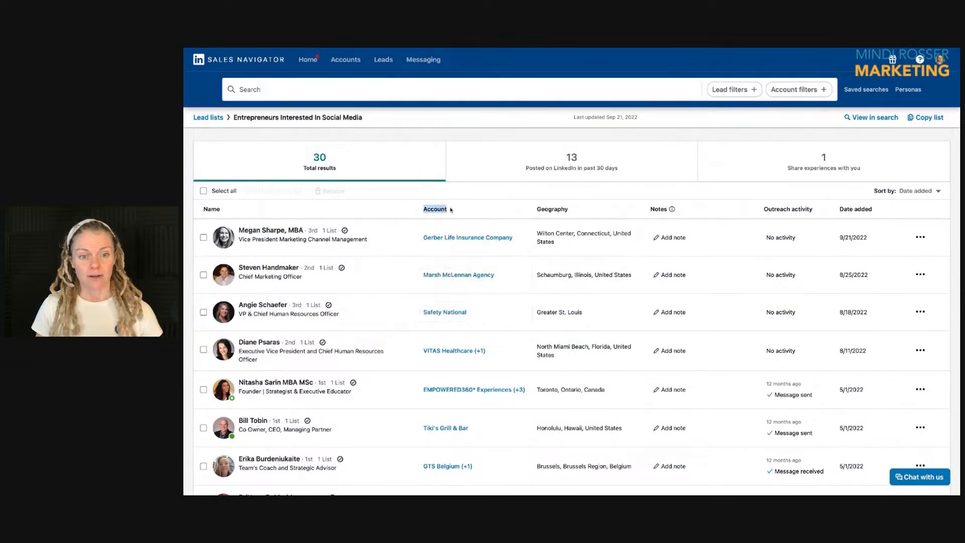
{"action": "mouse_move", "coordinate": [455, 239]}
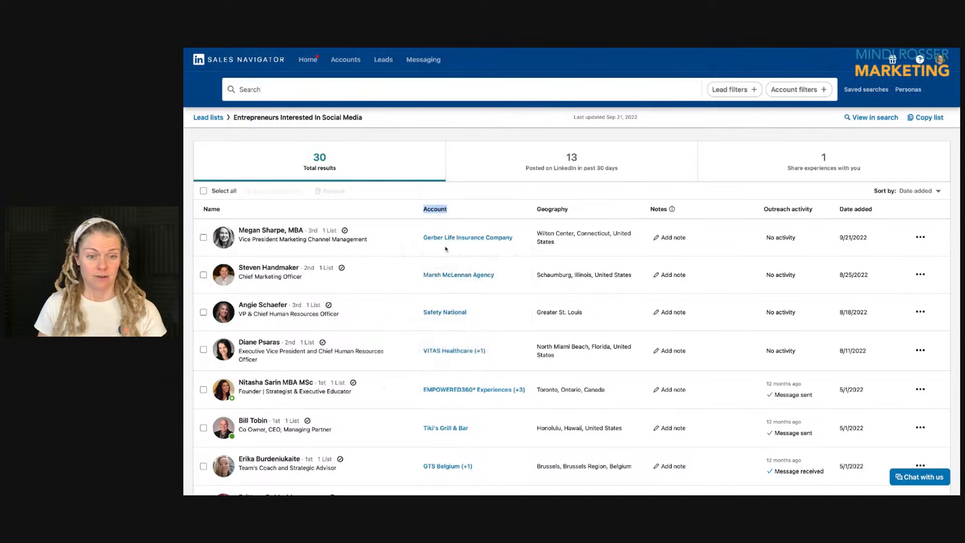
{"action": "mouse_move", "coordinate": [467, 276]}
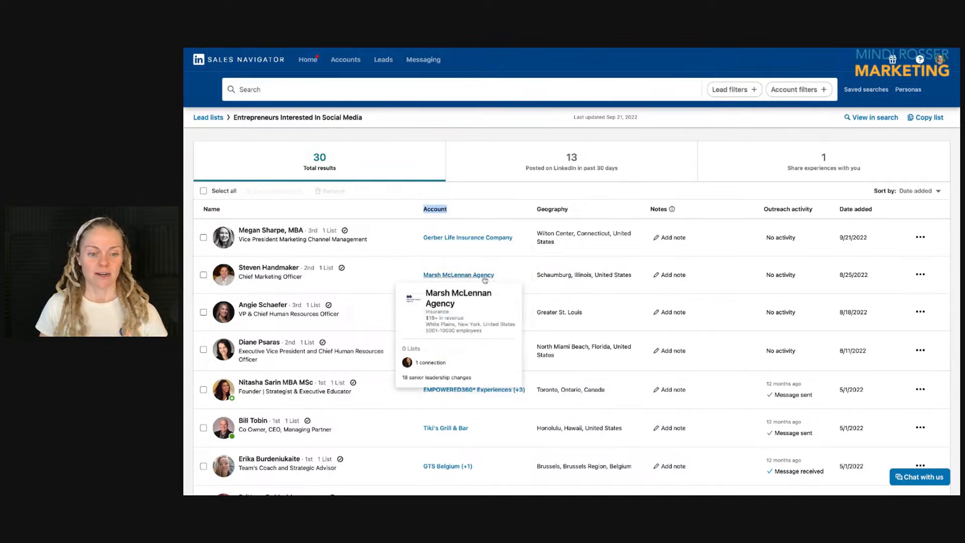
Open Gerber Life Insurance Company from the lead list and examine its Relationship explorer, Discover leads and Account map sections
{"action": "left_click", "coordinate": [481, 239]}
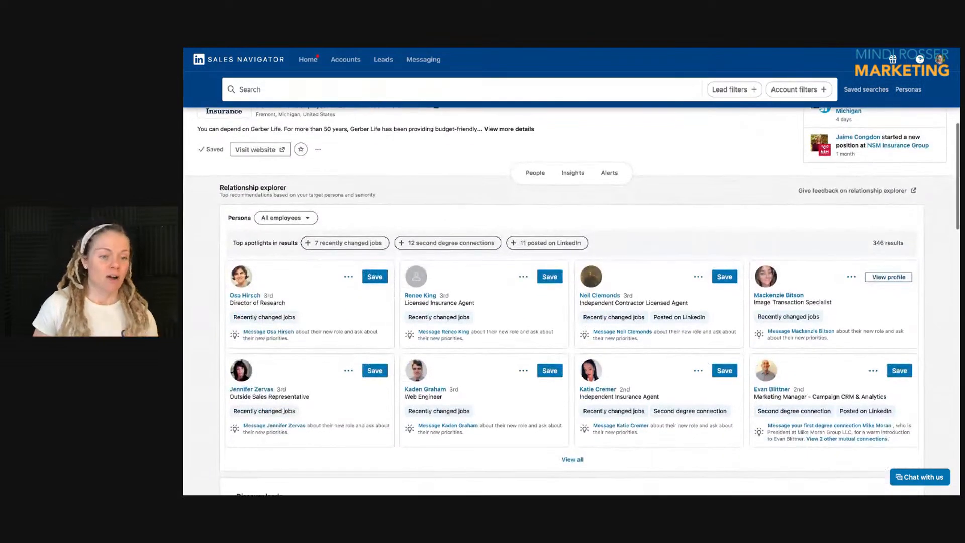
{"action": "scroll", "coordinate": [572, 301], "scroll_direction": "down", "scroll_amount": 2}
{"action": "scroll", "coordinate": [572, 300], "scroll_direction": "down", "scroll_amount": 4}
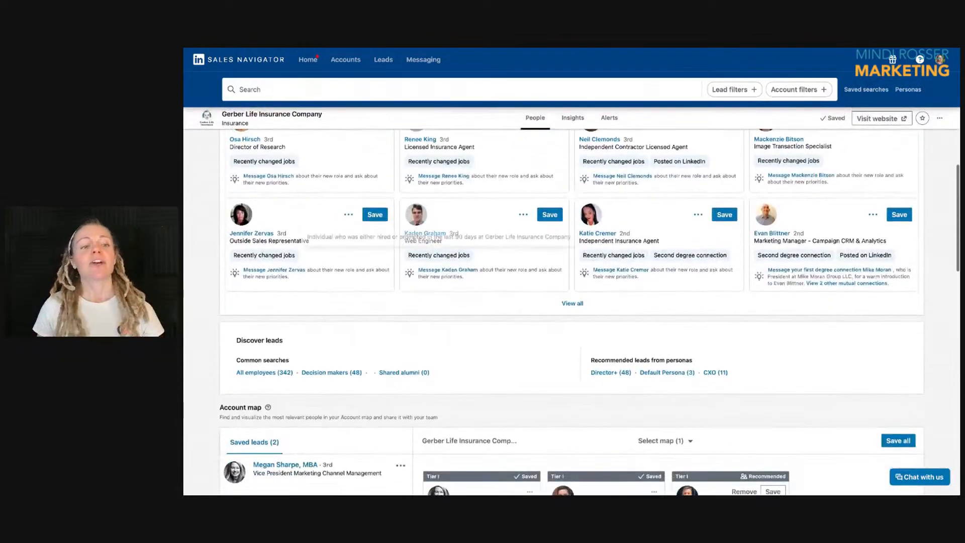
{"action": "scroll", "coordinate": [571, 300], "scroll_direction": "down", "scroll_amount": 1}
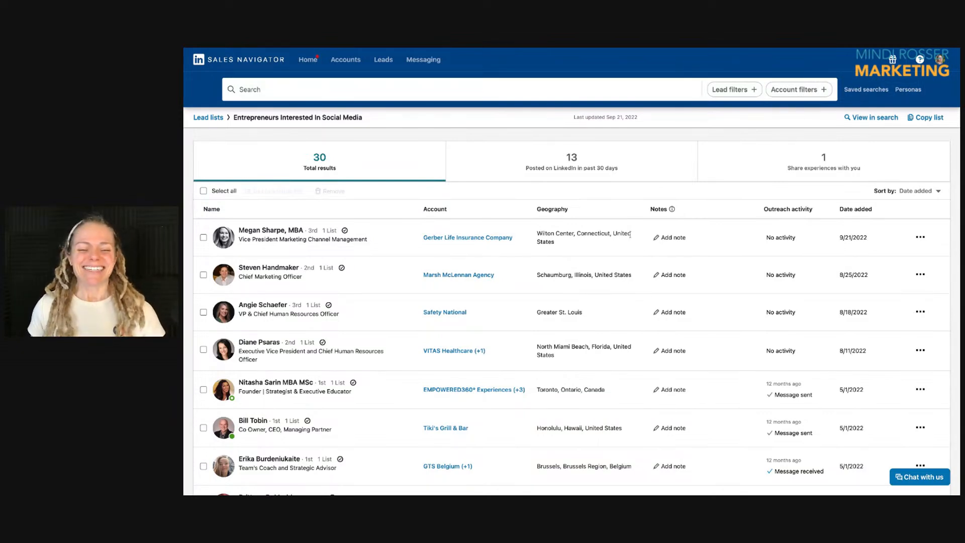
Examine the lead list's Geography column, the Notes visibility explanation and the first lead's outreach activity
{"action": "left_click_drag", "start_coordinate": [570, 213], "coordinate": [538, 210]}
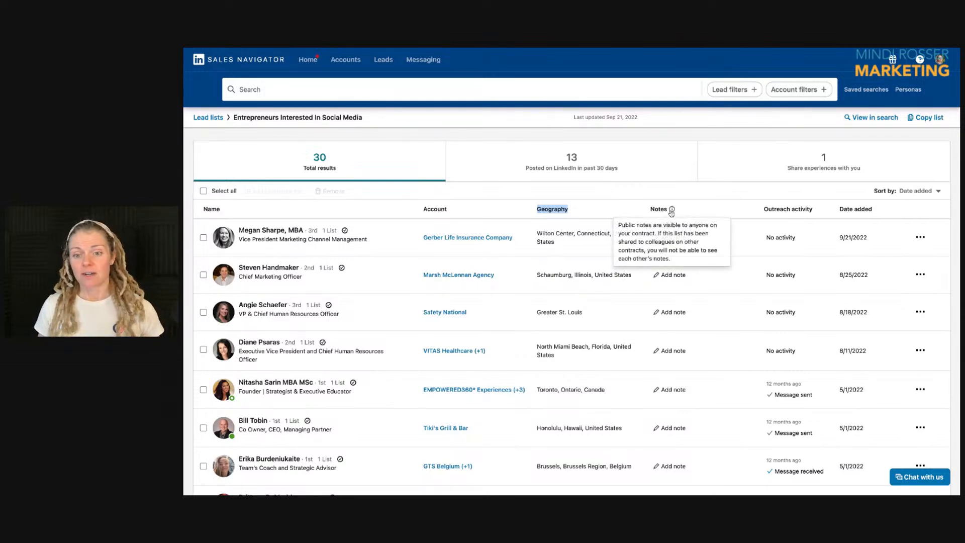
{"action": "mouse_move", "coordinate": [674, 212]}
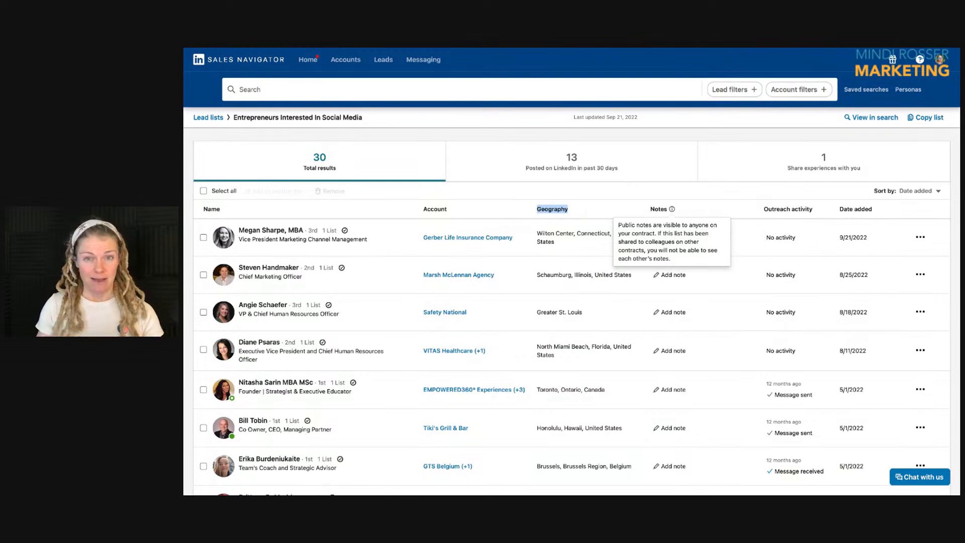
{"action": "left_click", "coordinate": [779, 239]}
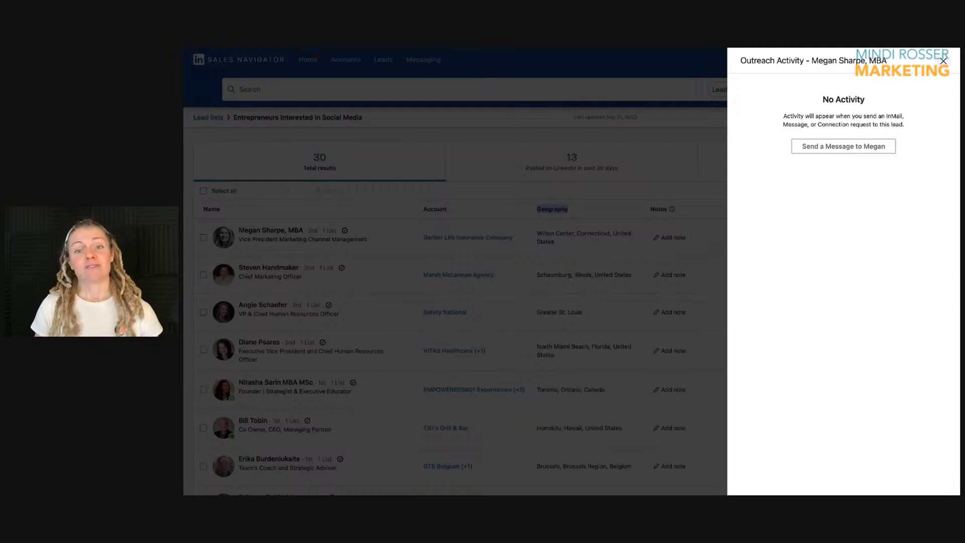
{"action": "left_click", "coordinate": [943, 61]}
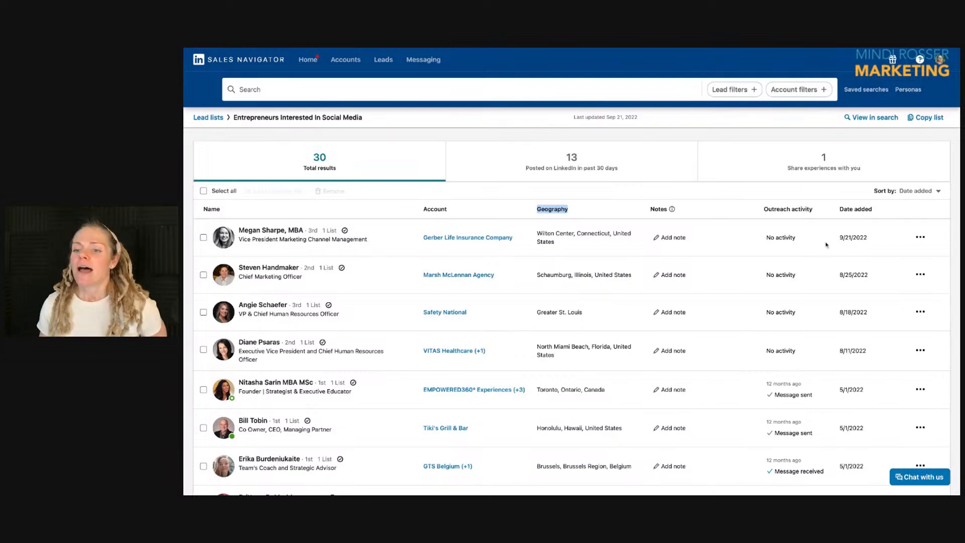
Check the additional actions available for the first lead and return to the lead lists overview
{"action": "left_click", "coordinate": [918, 238]}
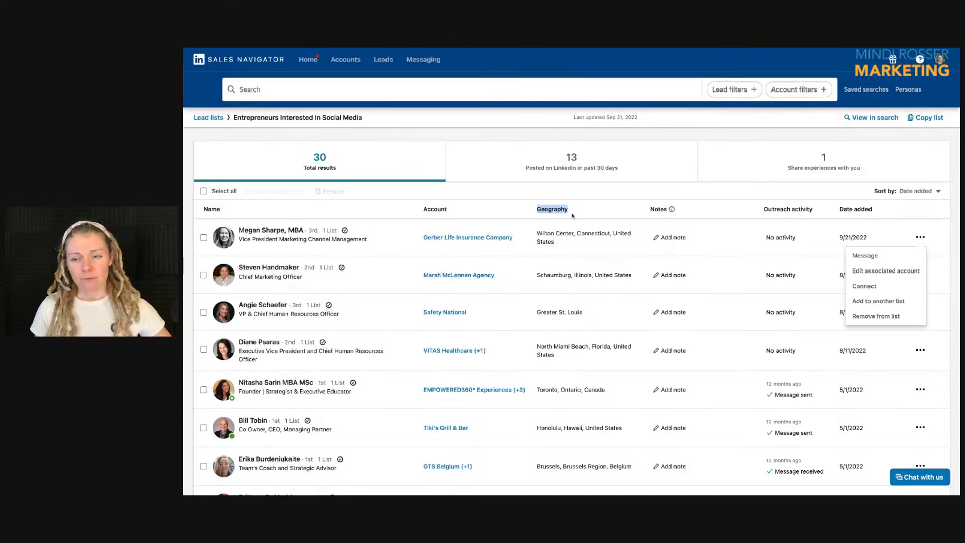
{"action": "scroll", "coordinate": [572, 216], "scroll_direction": "down", "scroll_amount": 2}
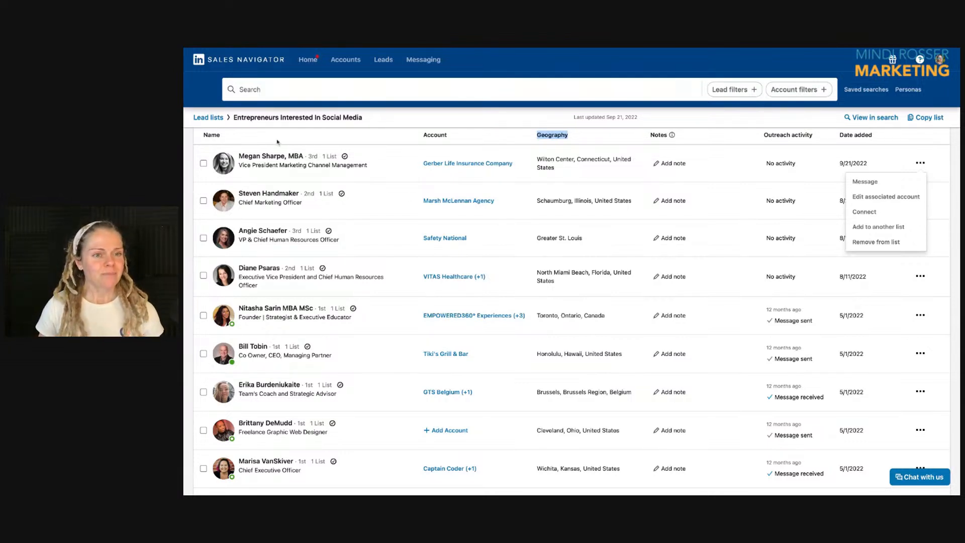
{"action": "left_click", "coordinate": [203, 117]}
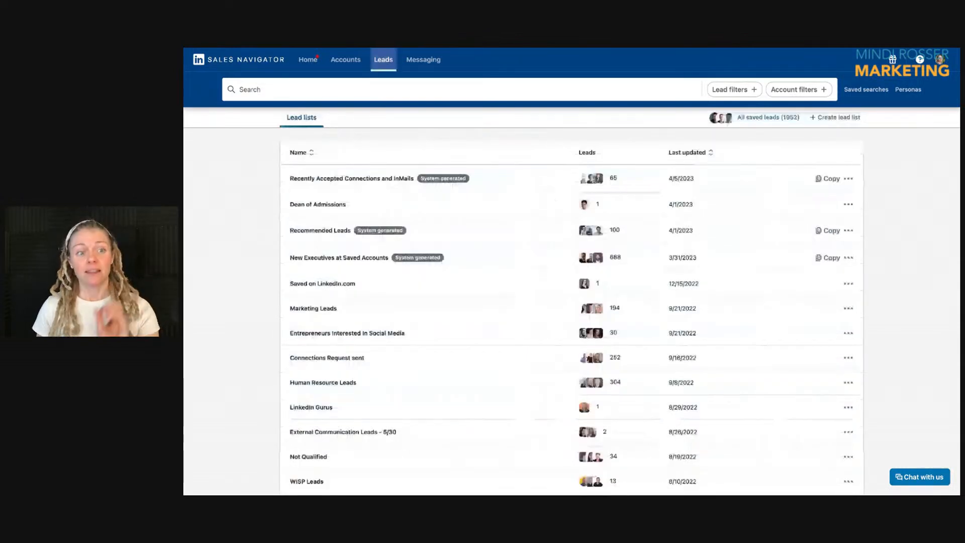
Open the Sales Navigator Inbox and read the "PreMedCC presentation - thank you!" conversation
{"action": "left_click", "coordinate": [414, 67]}
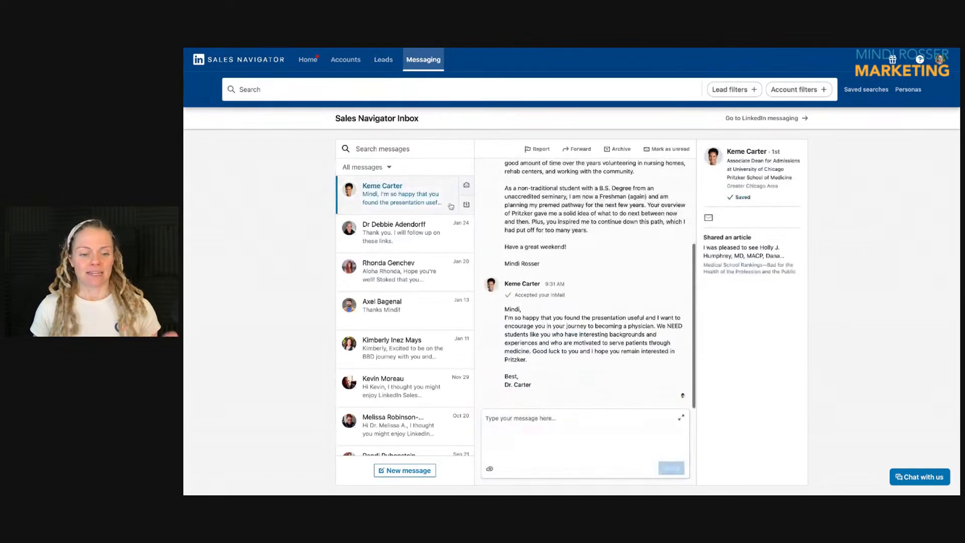
{"action": "scroll", "coordinate": [598, 266], "scroll_direction": "up", "scroll_amount": 3}
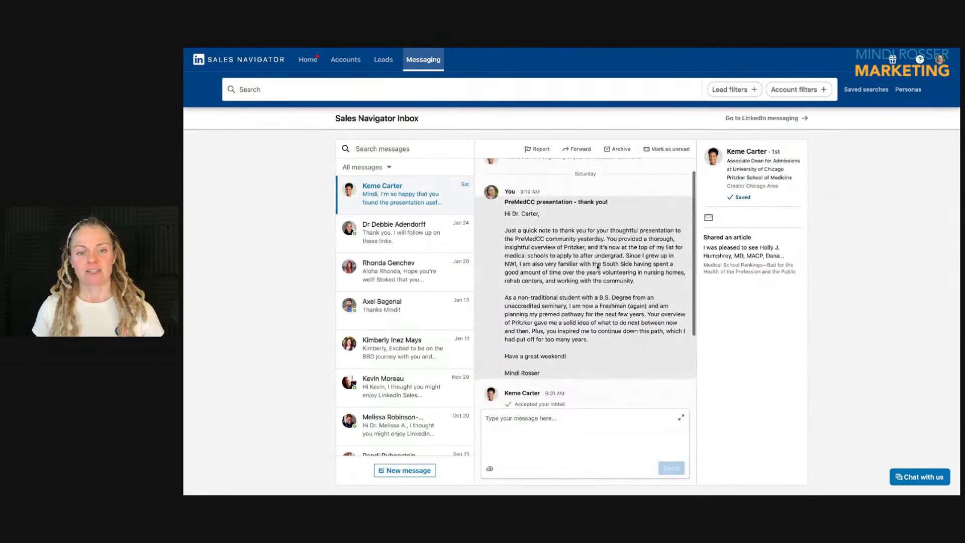
Review the "LinkedIn Profile Examples" conversation and its contact's details, and return to the "PreMedCC presentation - thank you!" conversation
{"action": "scroll", "coordinate": [598, 266], "scroll_direction": "down", "scroll_amount": 3}
{"action": "left_click", "coordinate": [396, 234]}
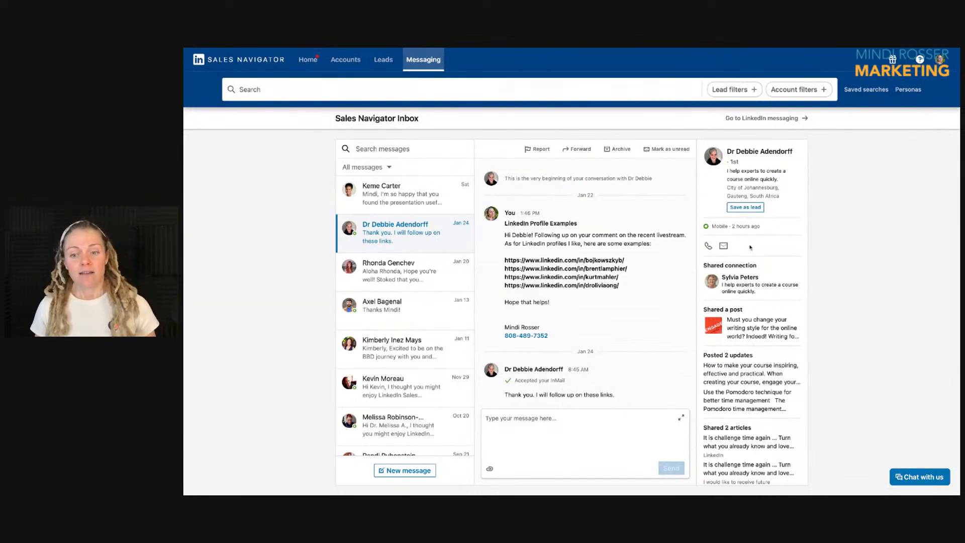
{"action": "mouse_move", "coordinate": [708, 246]}
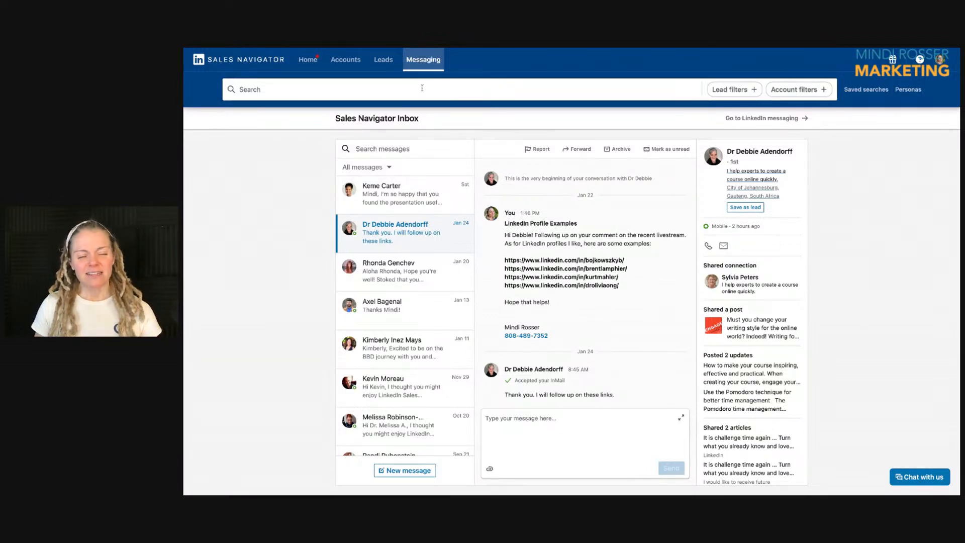
{"action": "scroll", "coordinate": [399, 292], "scroll_direction": "down", "scroll_amount": 3}
{"action": "scroll", "coordinate": [399, 292], "scroll_direction": "up", "scroll_amount": 3}
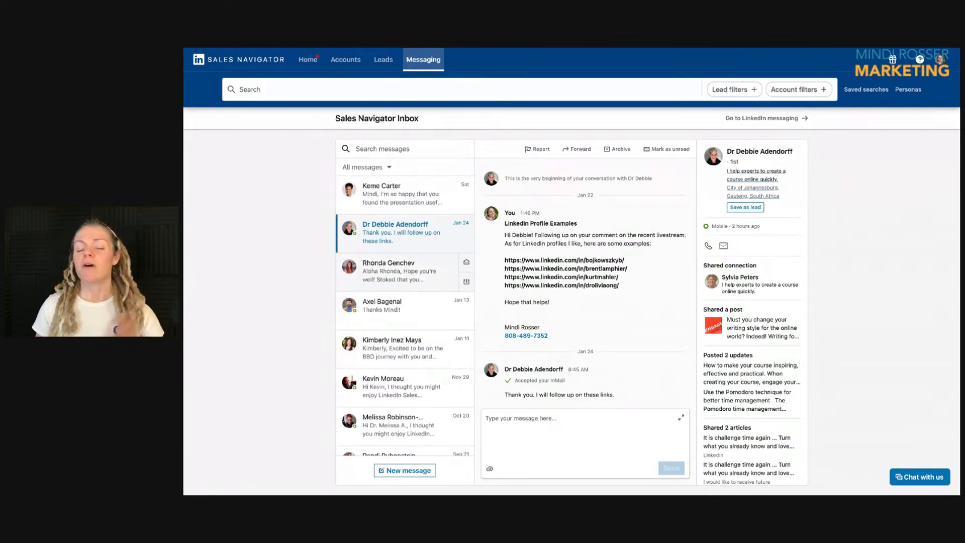
{"action": "left_click", "coordinate": [412, 201]}
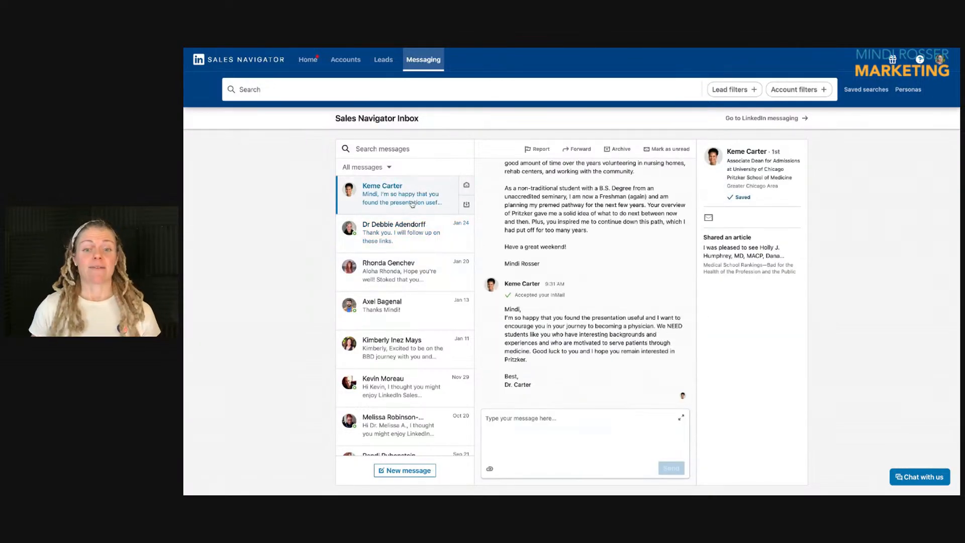
{"action": "scroll", "coordinate": [589, 219], "scroll_direction": "up", "scroll_amount": 3}
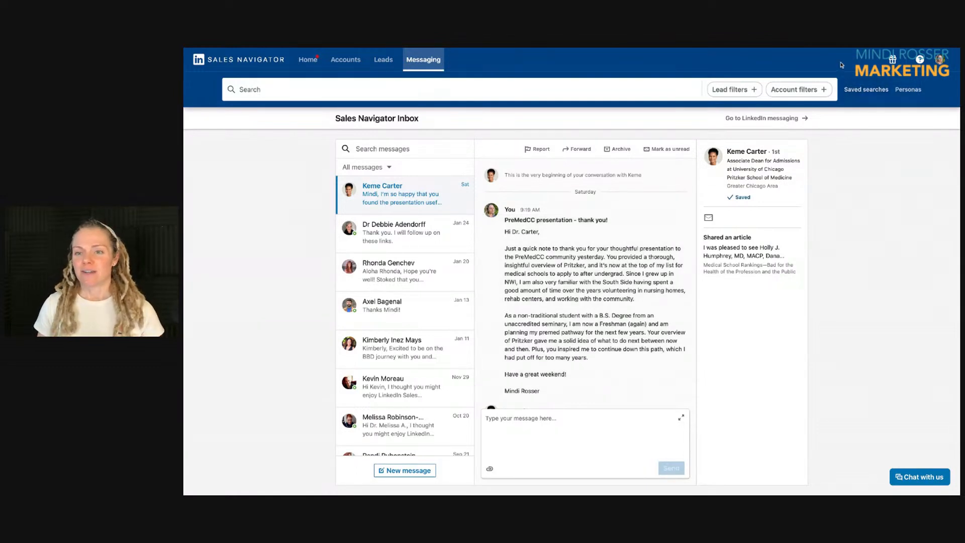
Open the account search filters and examine the Annual revenue, Company headcount, Company headcount growth, Headquarters location and Industry options
{"action": "left_click", "coordinate": [744, 90]}
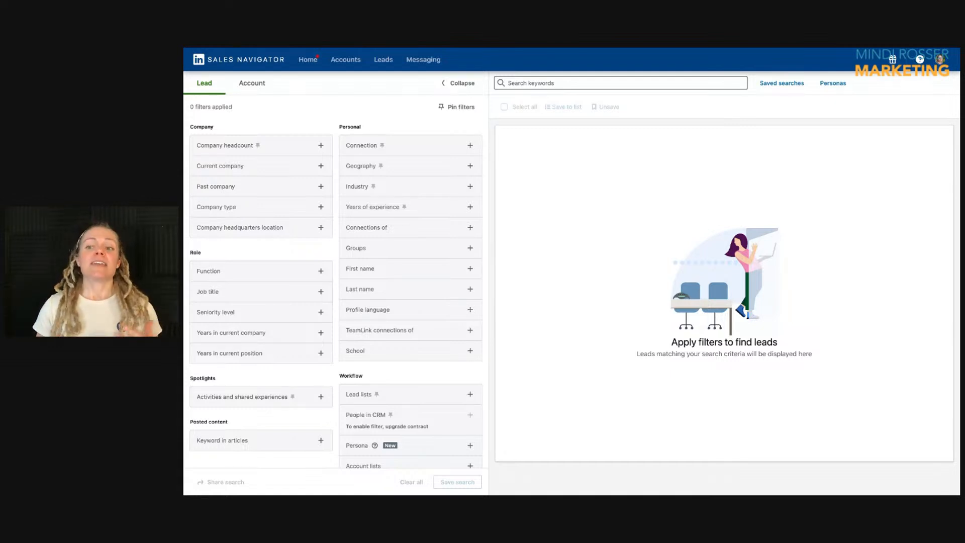
{"action": "left_click", "coordinate": [261, 89]}
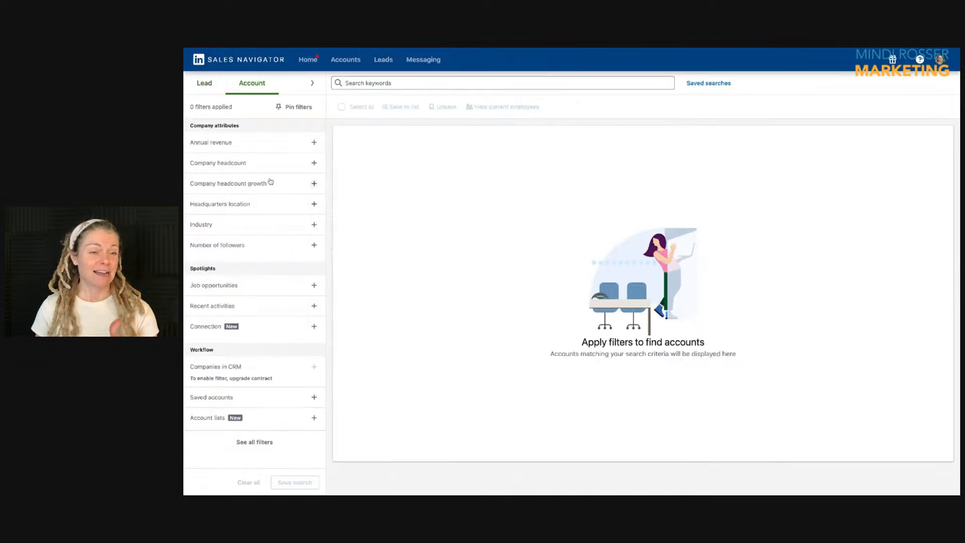
{"action": "left_click", "coordinate": [250, 146]}
{"action": "left_click", "coordinate": [239, 221]}
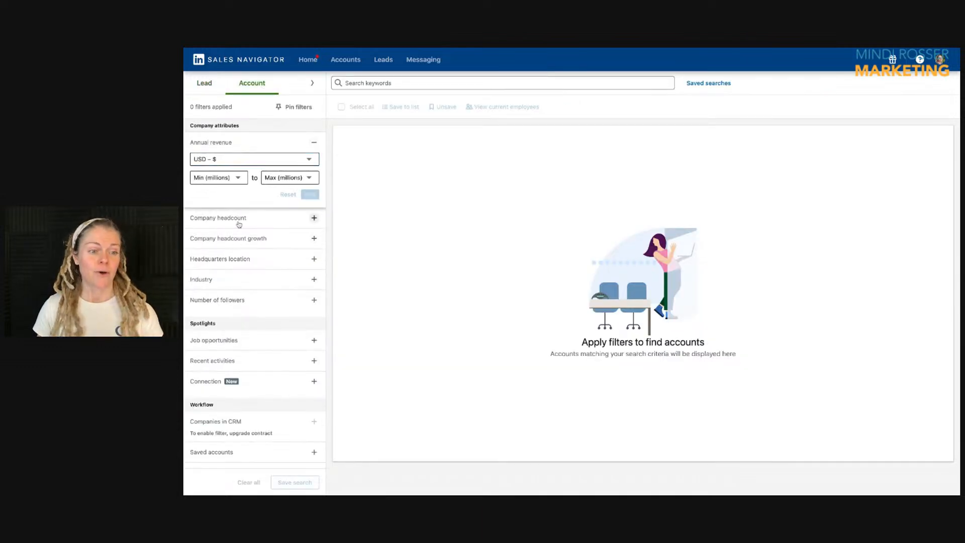
{"action": "left_click", "coordinate": [236, 251]}
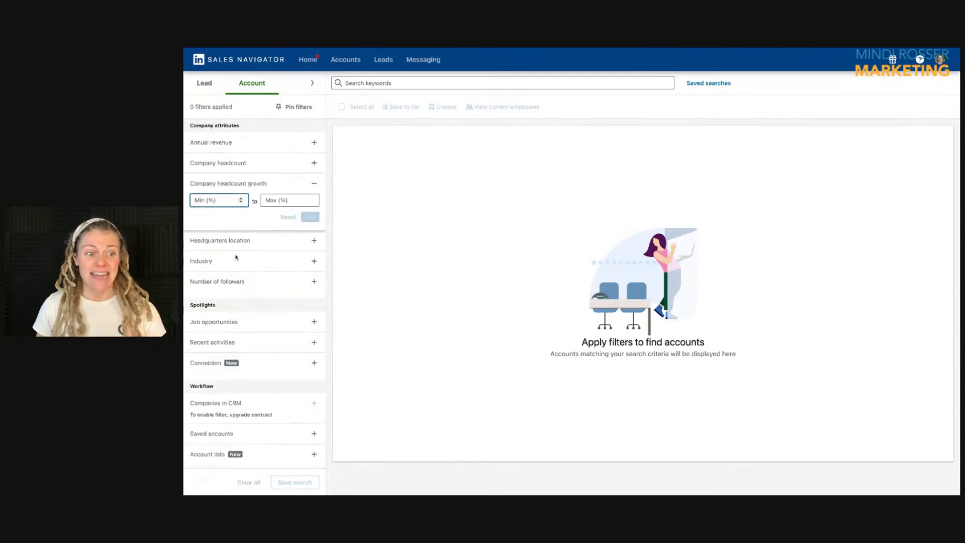
{"action": "left_click", "coordinate": [235, 249]}
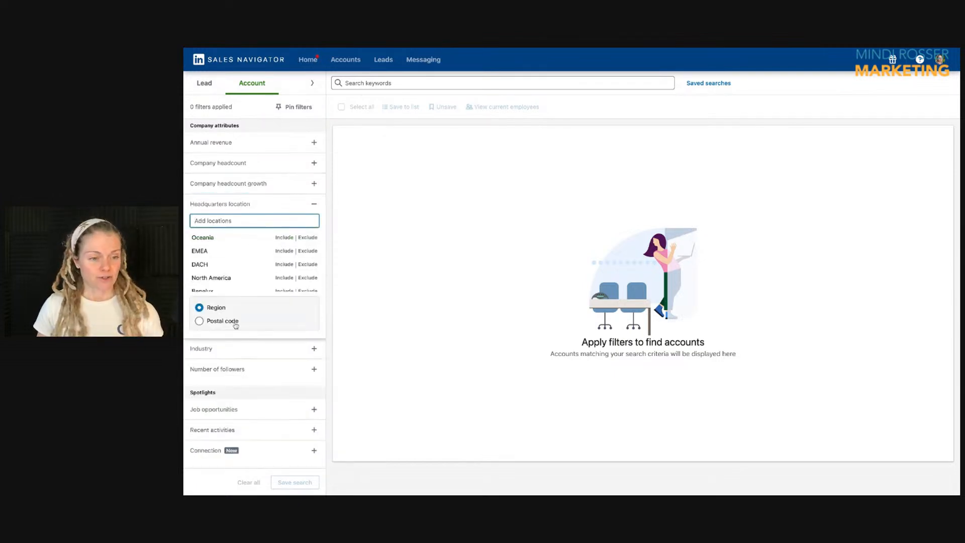
{"action": "left_click", "coordinate": [232, 346]}
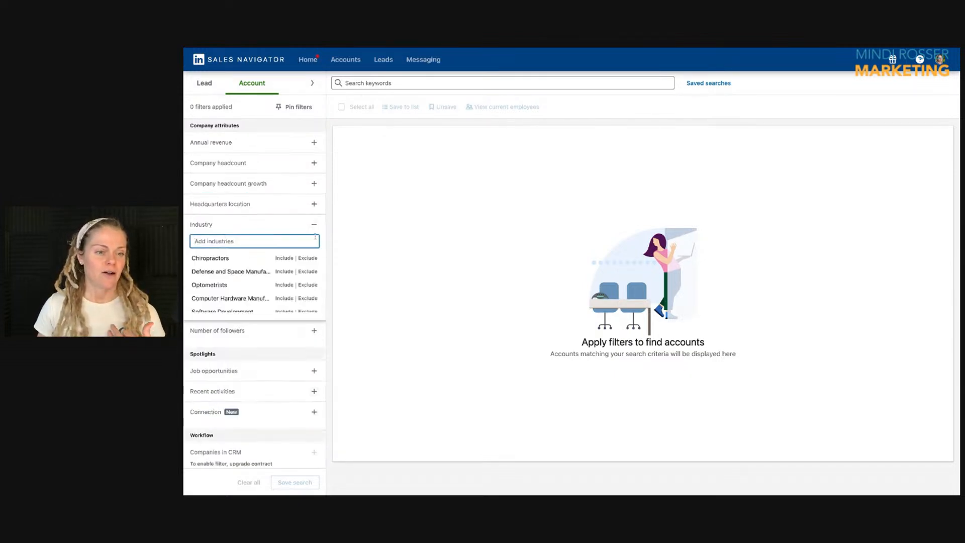
{"action": "scroll", "coordinate": [236, 284], "scroll_direction": "down", "scroll_amount": 2}
{"action": "scroll", "coordinate": [236, 276], "scroll_direction": "up", "scroll_amount": 2}
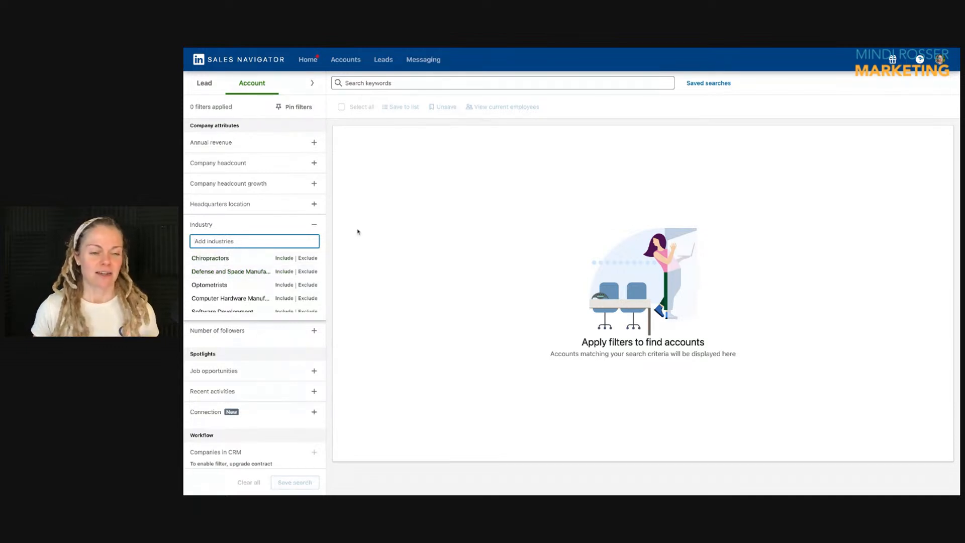
{"action": "left_click", "coordinate": [314, 226]}
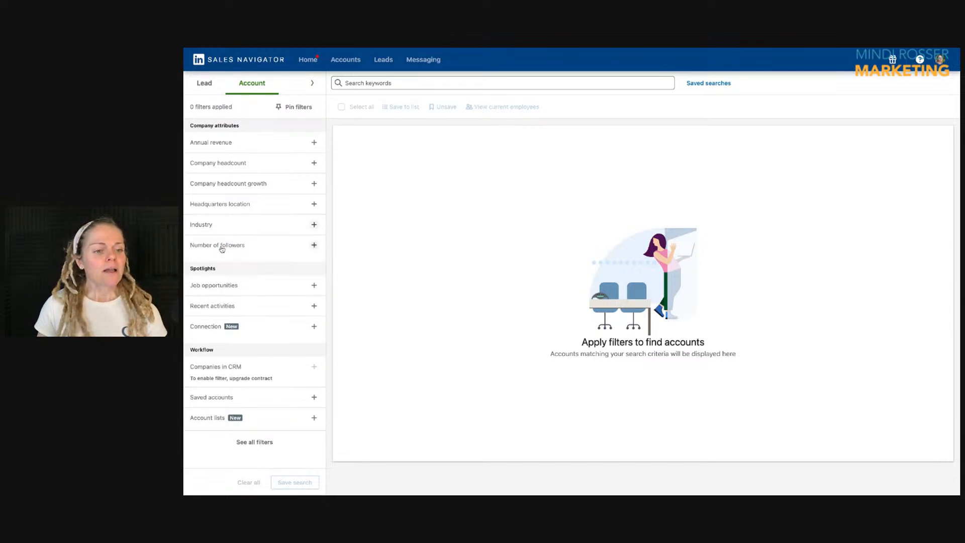
Check the account Spotlights filters Recent activities, Job opportunities and Connection, trying out the 1st Degree Connections filter and removing it
{"action": "left_click", "coordinate": [217, 307]}
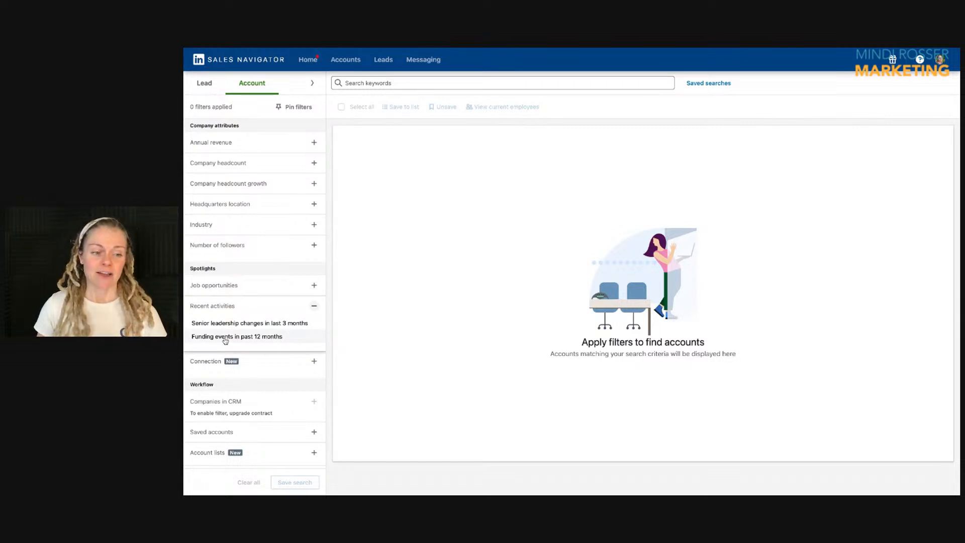
{"action": "left_click", "coordinate": [246, 288]}
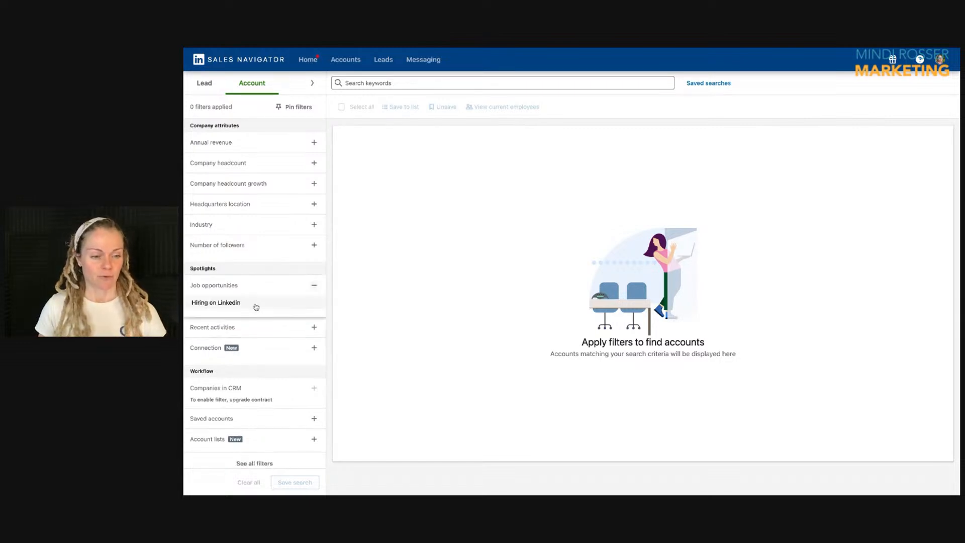
{"action": "left_click", "coordinate": [207, 349]}
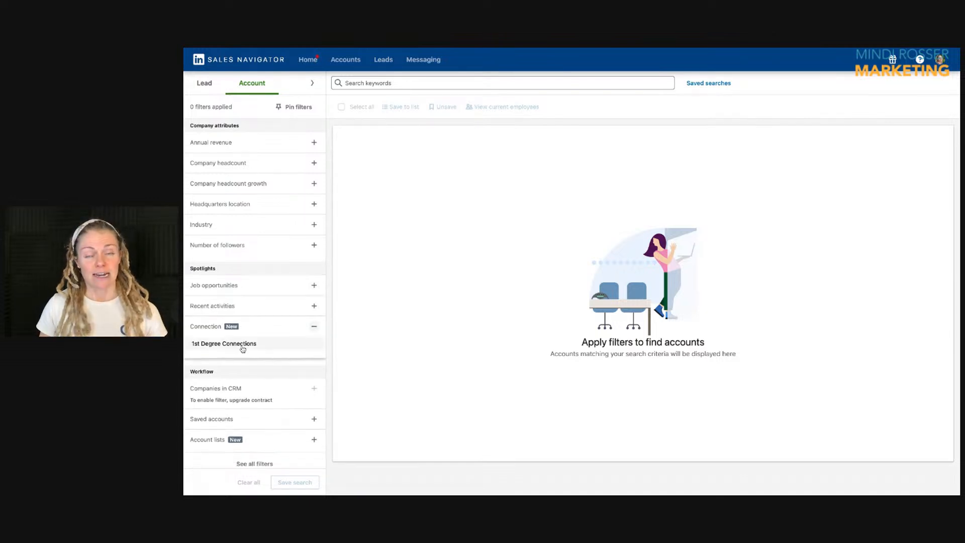
{"action": "left_click", "coordinate": [242, 346]}
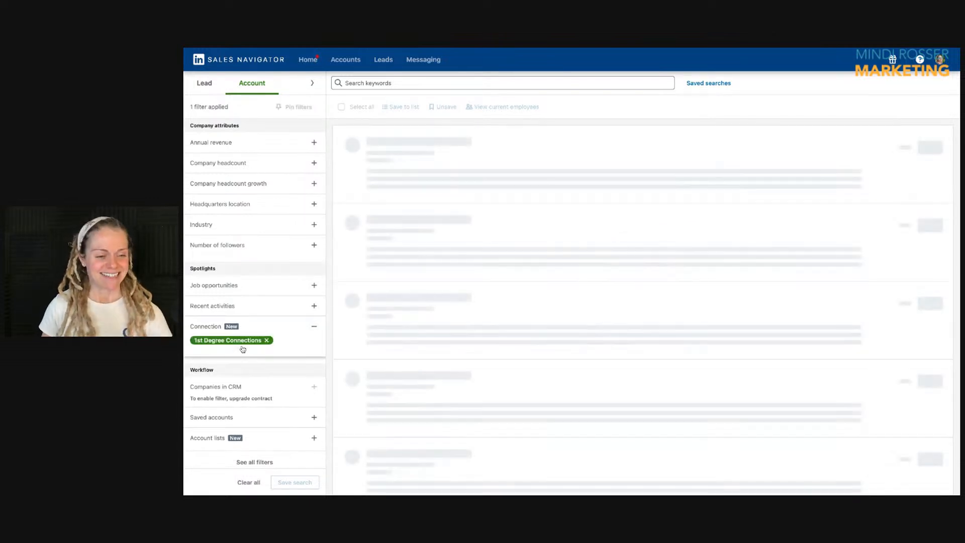
{"action": "left_click", "coordinate": [267, 340]}
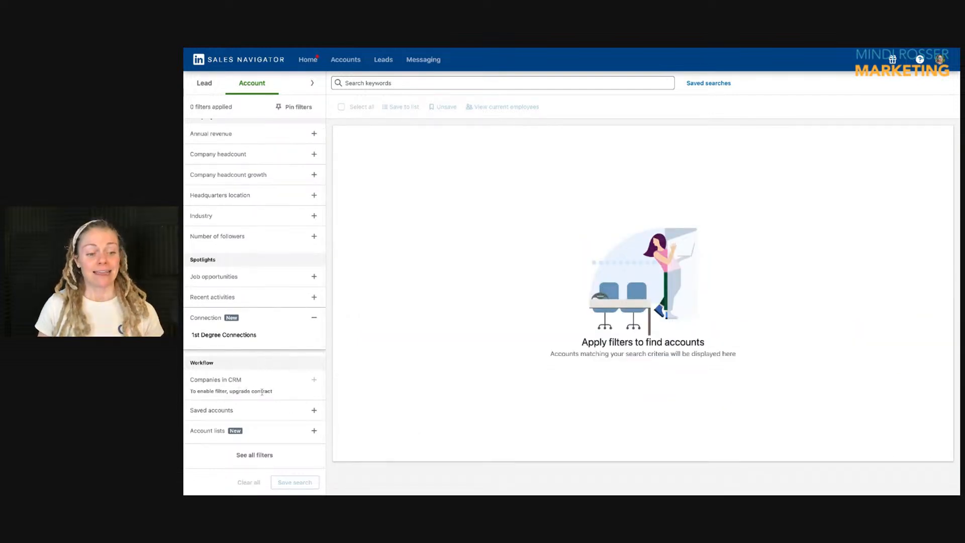
Review the Companies in CRM and Saved accounts workflow filters and expand the panel to show all account filters
{"action": "left_click", "coordinate": [280, 393]}
{"action": "triple_click", "coordinate": [278, 381]}
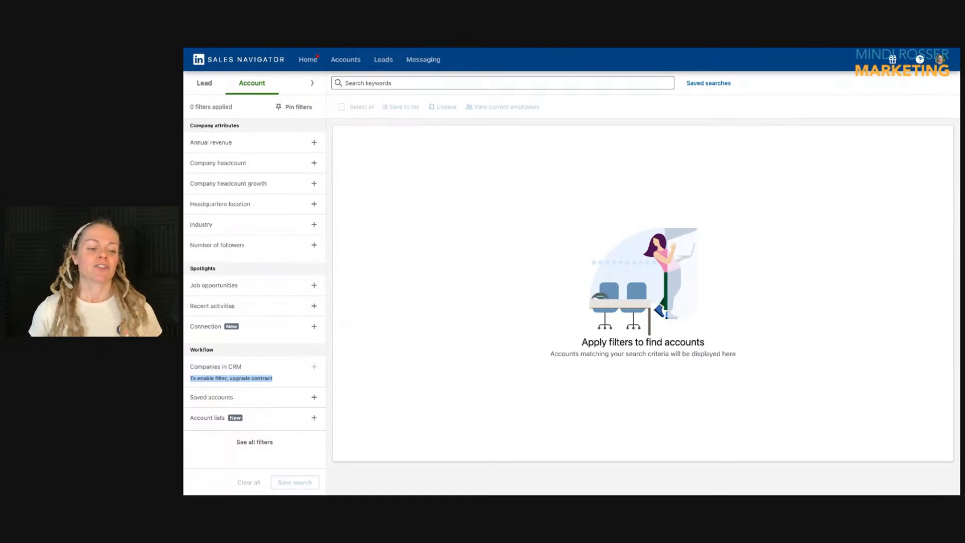
{"action": "left_click", "coordinate": [263, 364]}
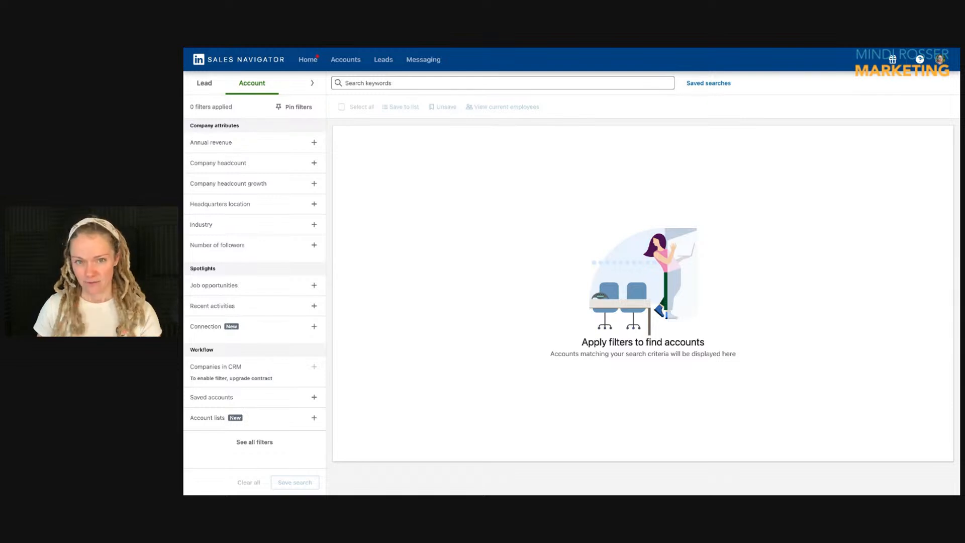
{"action": "left_click", "coordinate": [222, 398]}
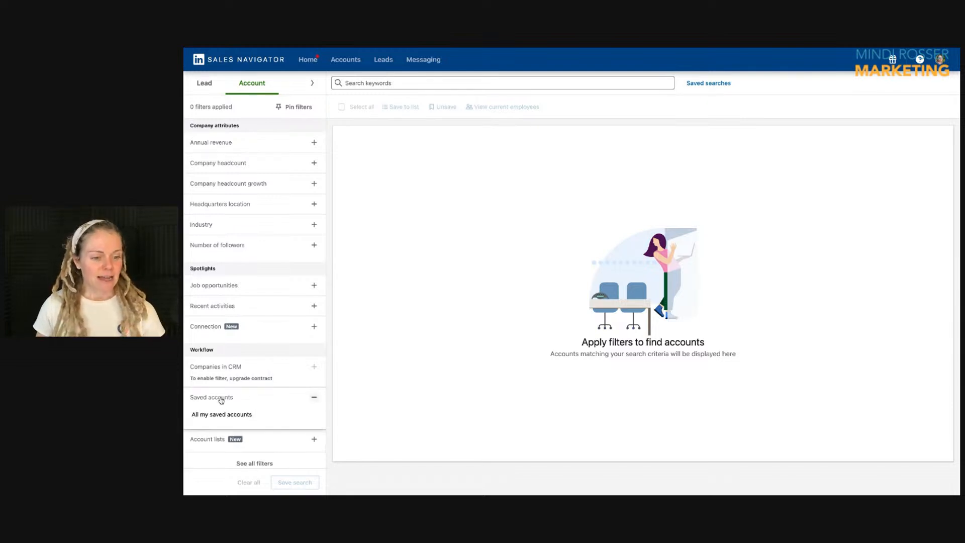
{"action": "left_click", "coordinate": [244, 455]}
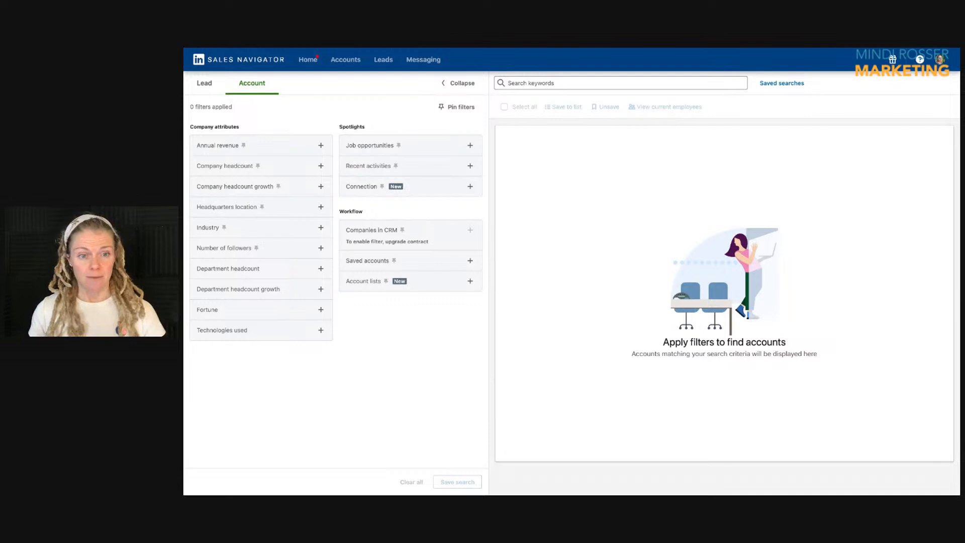
Compare the available lead filters with the account filters, finishing on the lead filters
{"action": "left_click", "coordinate": [203, 84]}
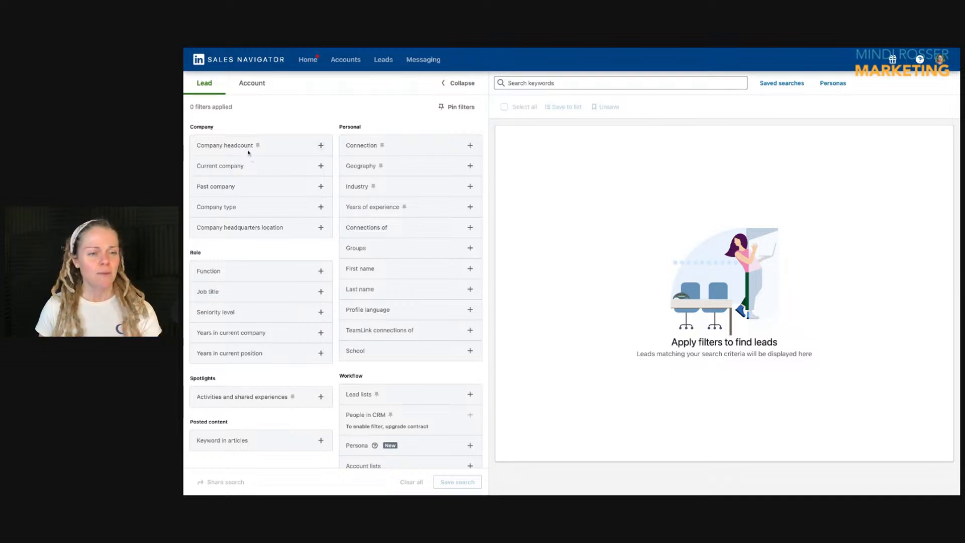
{"action": "left_click", "coordinate": [245, 88]}
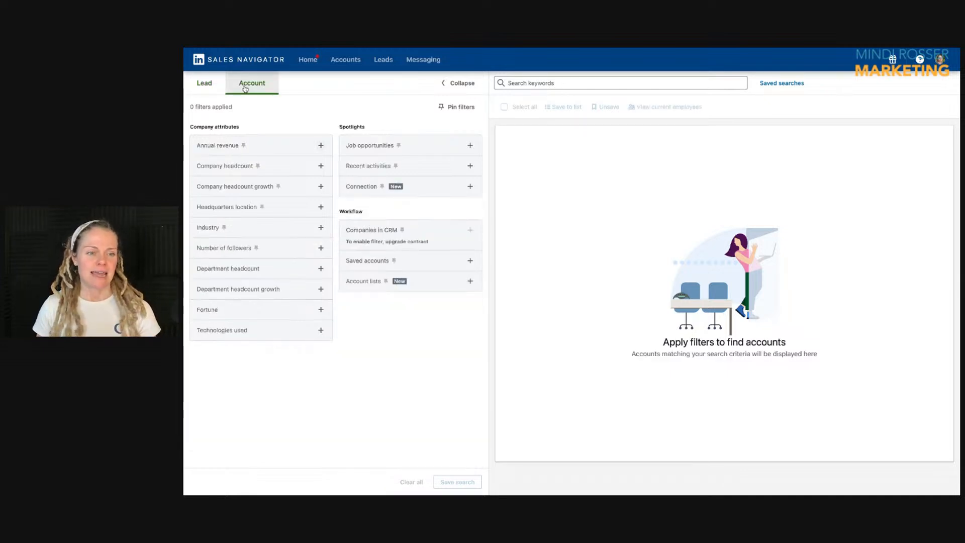
{"action": "left_click", "coordinate": [204, 84]}
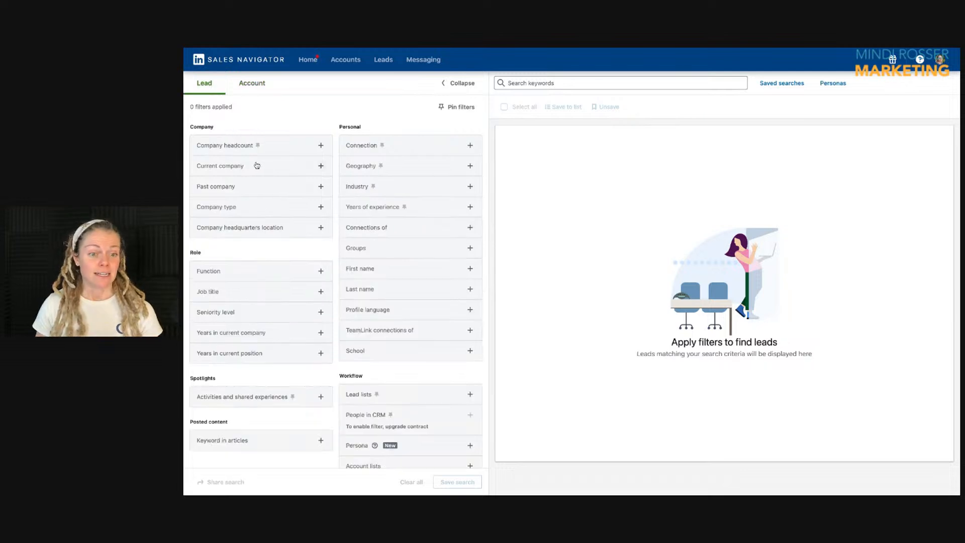
{"action": "left_click", "coordinate": [247, 85]}
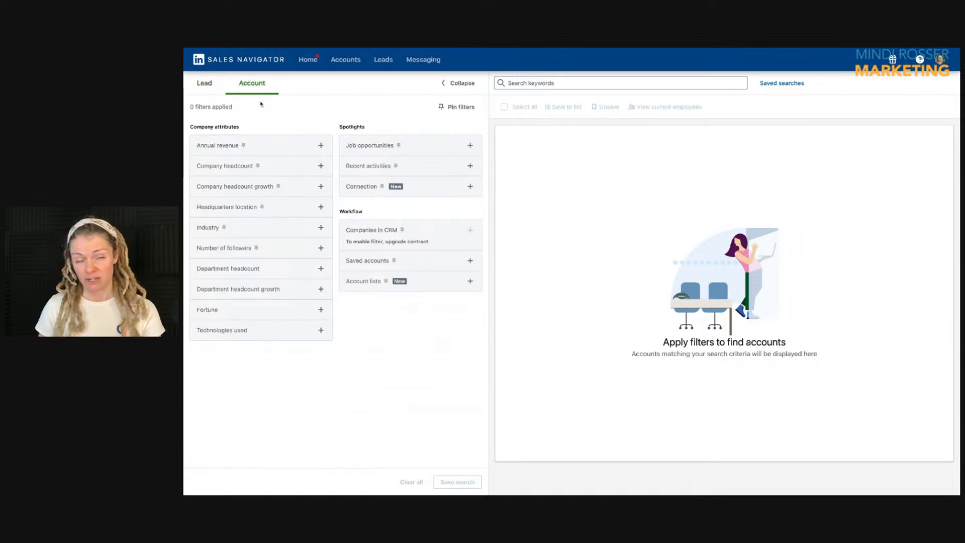
{"action": "left_click", "coordinate": [211, 87]}
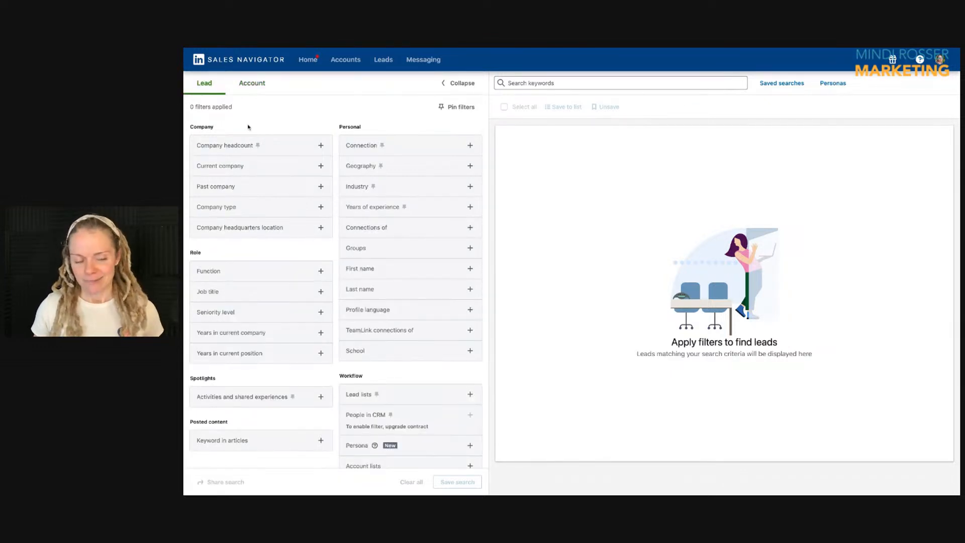
Examine the Function and Job title options among the lead Role filters
{"action": "left_click", "coordinate": [229, 273]}
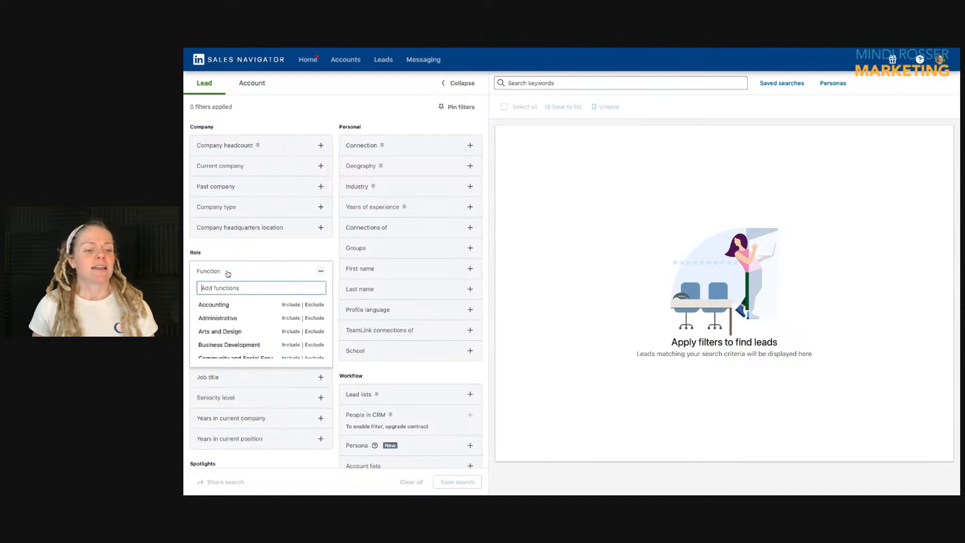
{"action": "scroll", "coordinate": [234, 300], "scroll_direction": "down", "scroll_amount": 3}
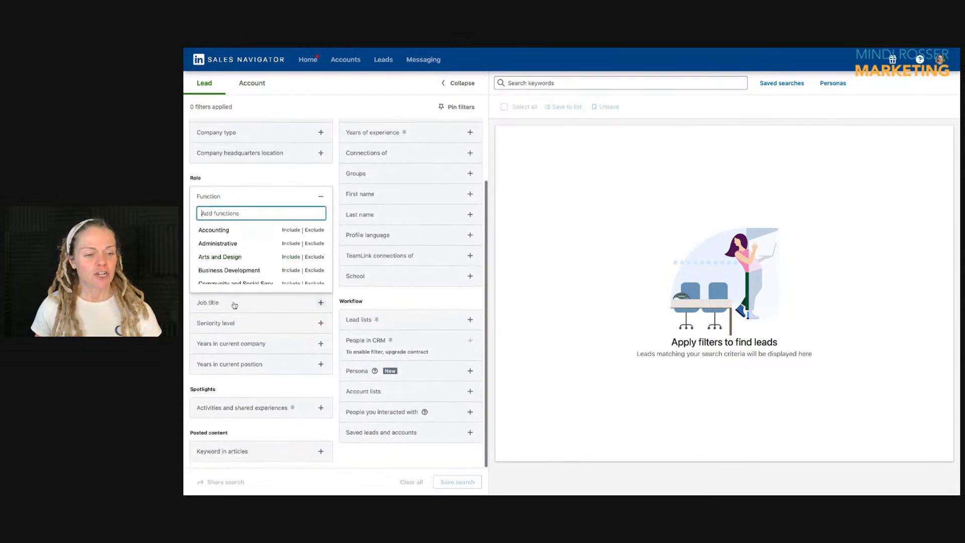
{"action": "left_click", "coordinate": [233, 303]}
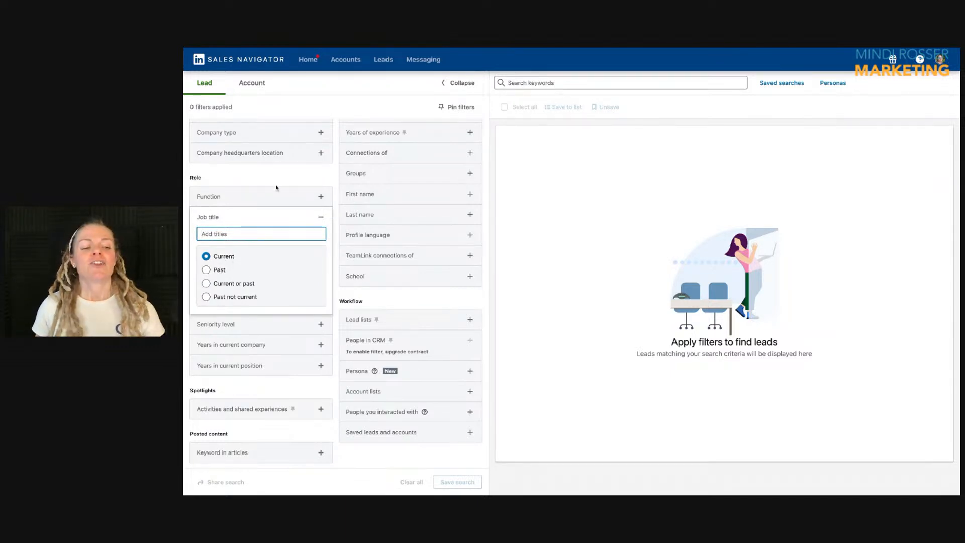
{"action": "left_click", "coordinate": [323, 218]}
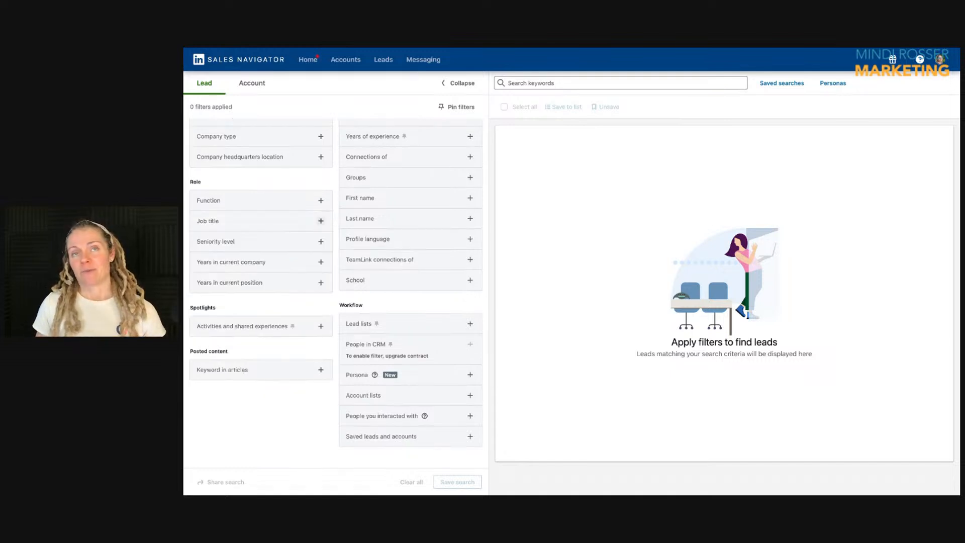
{"action": "left_click", "coordinate": [218, 221]}
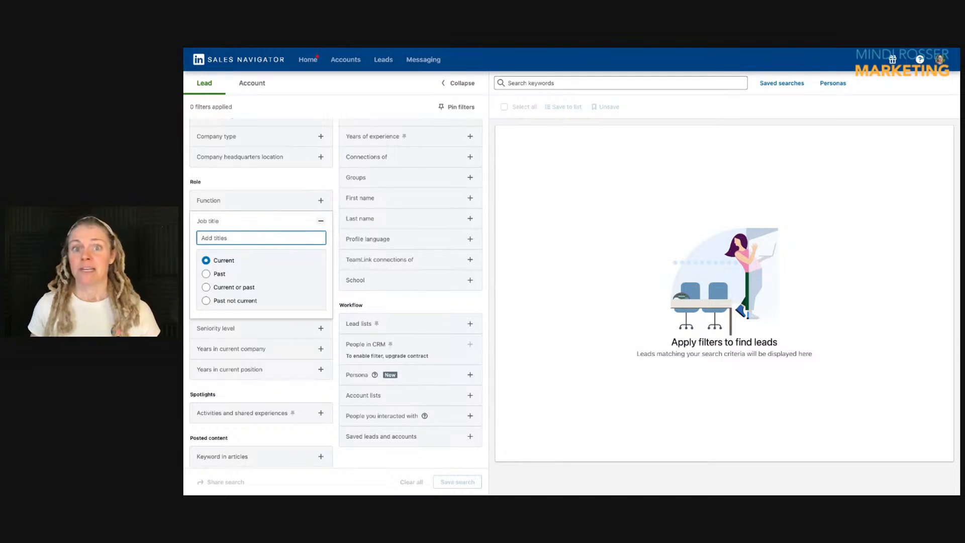
{"action": "left_click", "coordinate": [320, 221]}
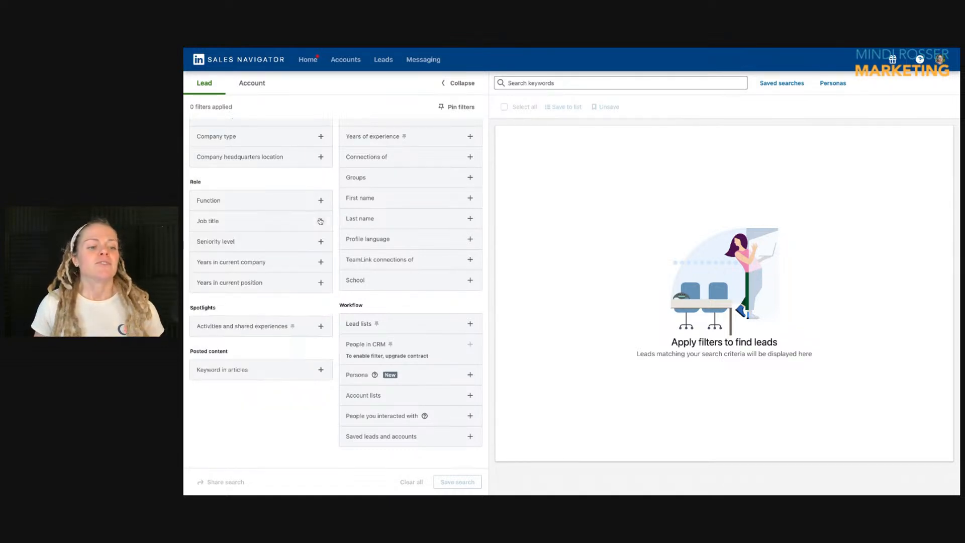
Examine the Seniority level and Years in current company options for leads
{"action": "left_click", "coordinate": [226, 242]}
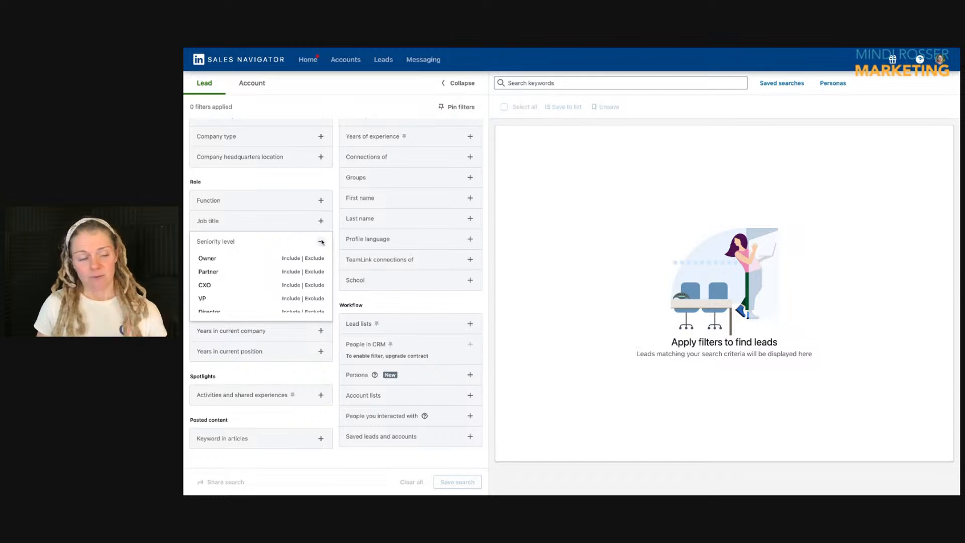
{"action": "left_click", "coordinate": [322, 242]}
{"action": "left_click", "coordinate": [265, 264]}
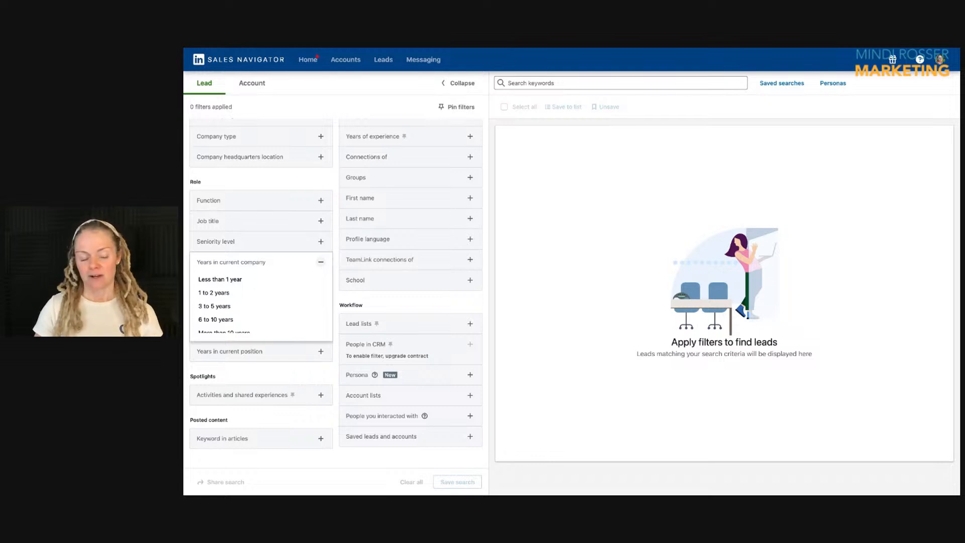
Close the Years in current company options and examine the Years in current position options for leads
{"action": "left_click", "coordinate": [320, 261]}
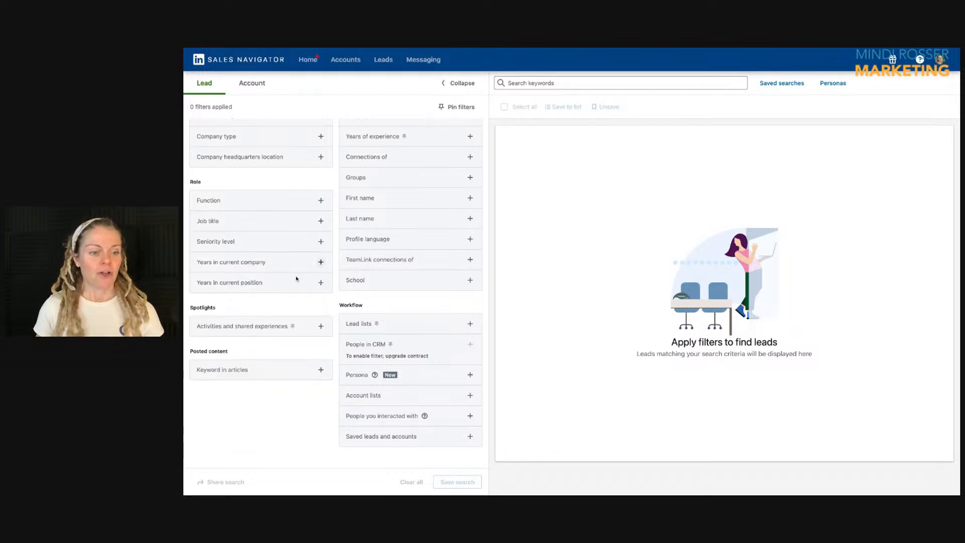
{"action": "left_click", "coordinate": [258, 283]}
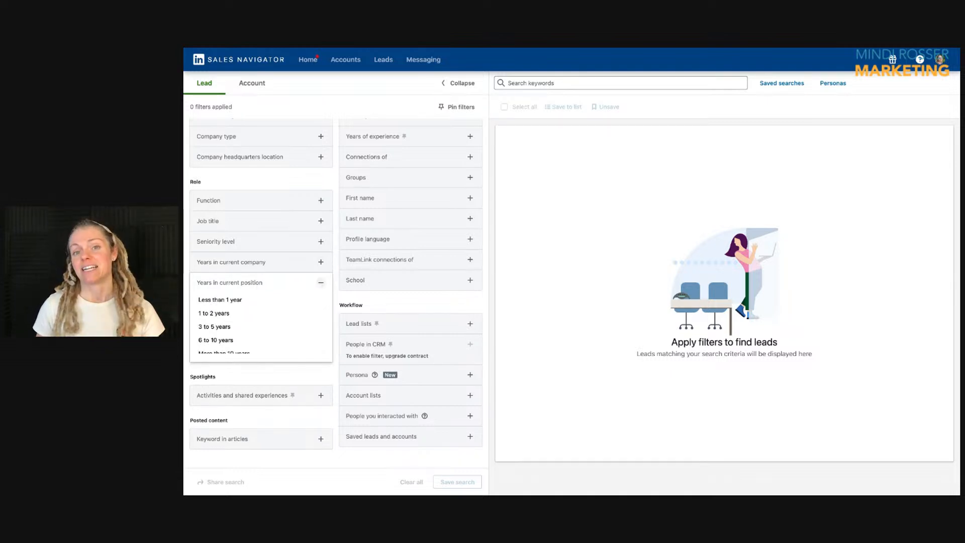
{"action": "left_click", "coordinate": [258, 283]}
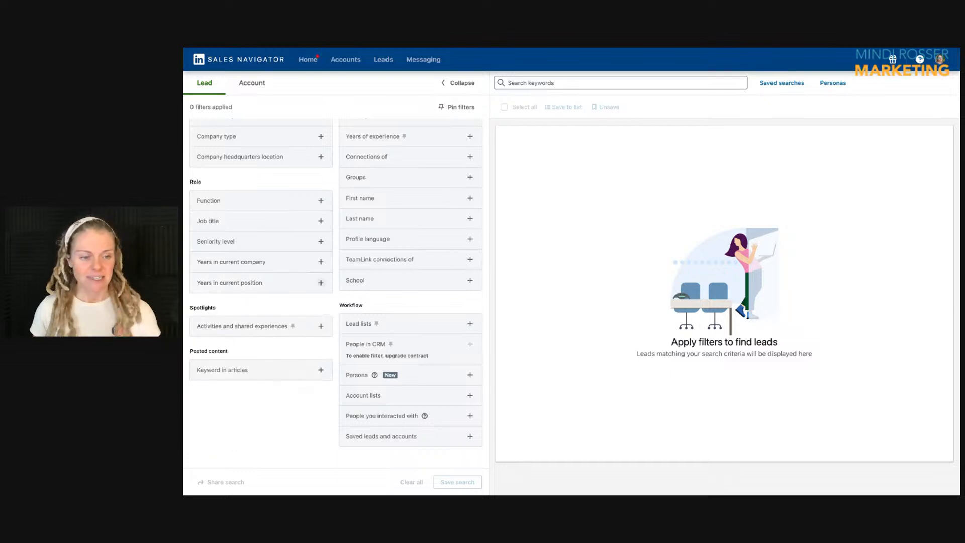
Examine the Activities and shared experiences spotlight options and the Keyword in articles filter for leads
{"action": "left_click", "coordinate": [272, 326]}
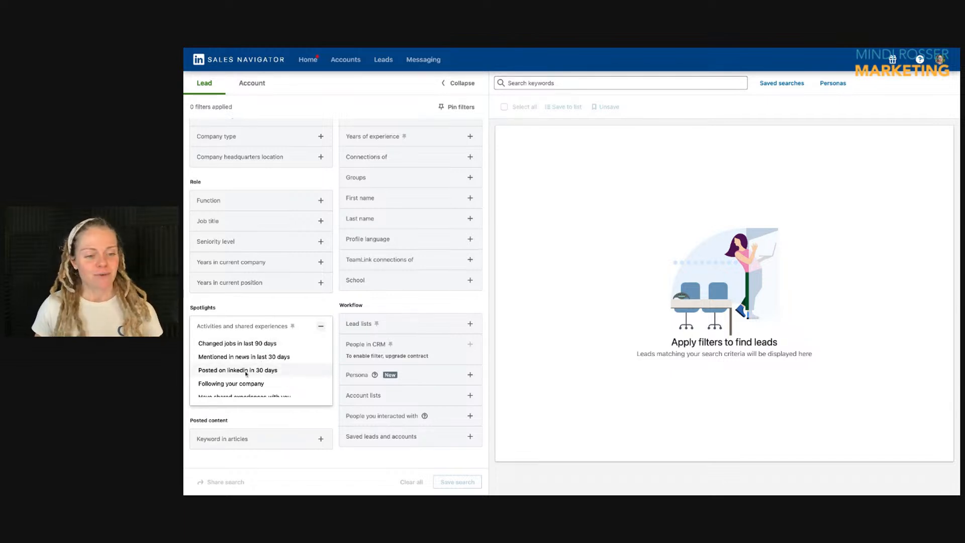
{"action": "left_click", "coordinate": [321, 327]}
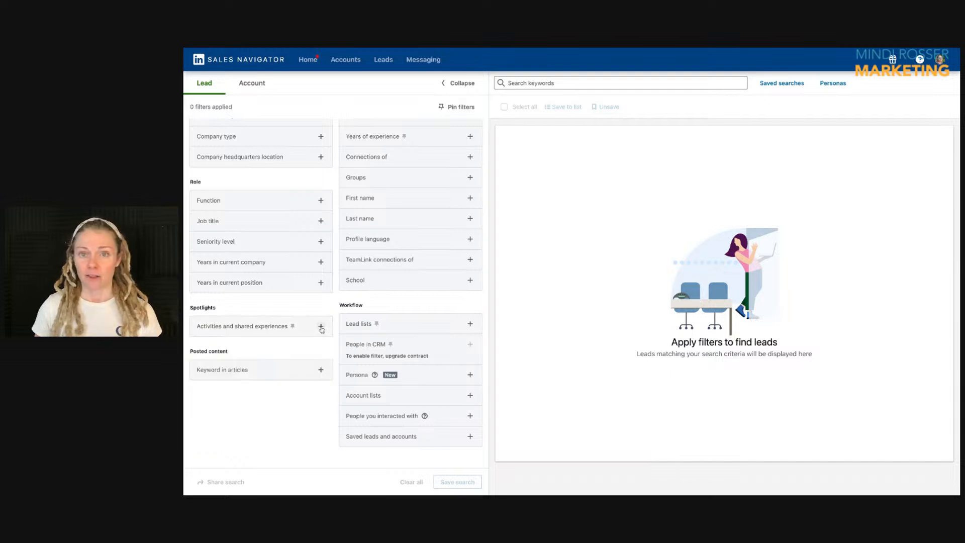
{"action": "left_click", "coordinate": [266, 373]}
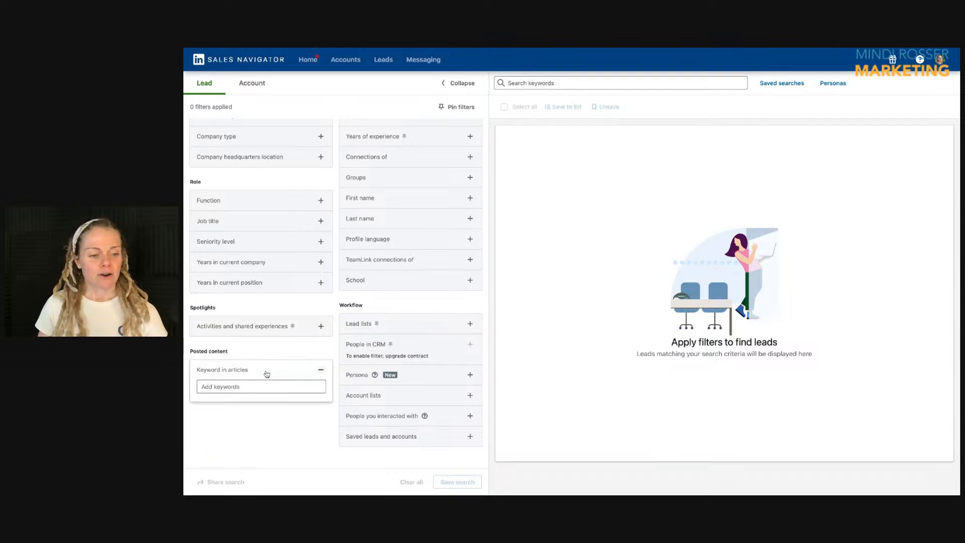
{"action": "left_click", "coordinate": [319, 372]}
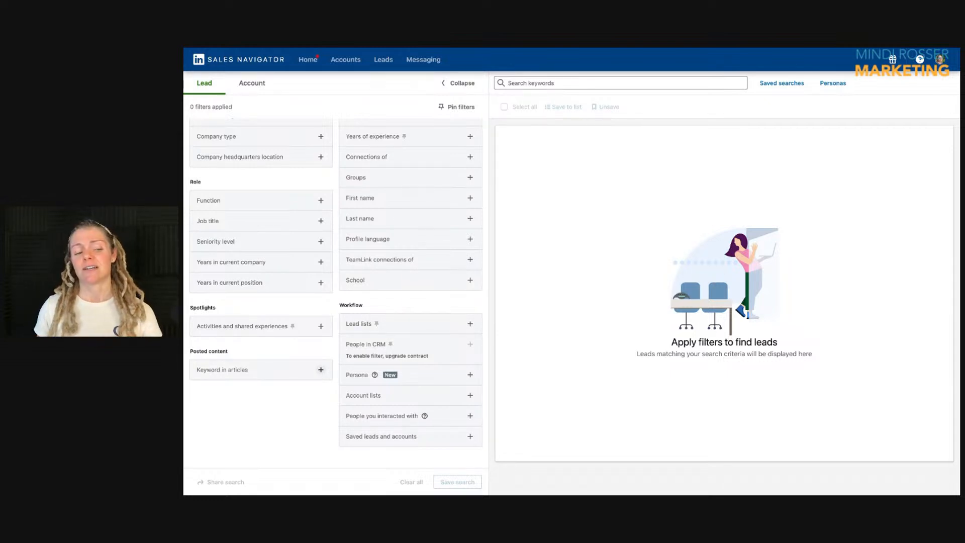
Examine the Connection, Geography and Industry options among the lead Personal filters
{"action": "scroll", "coordinate": [368, 281], "scroll_direction": "up", "scroll_amount": 3}
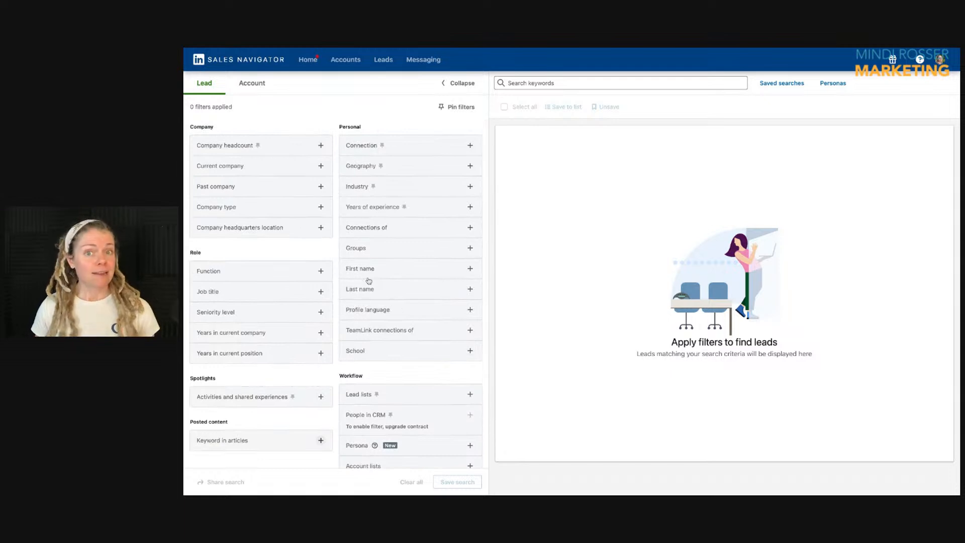
{"action": "left_click", "coordinate": [367, 146]}
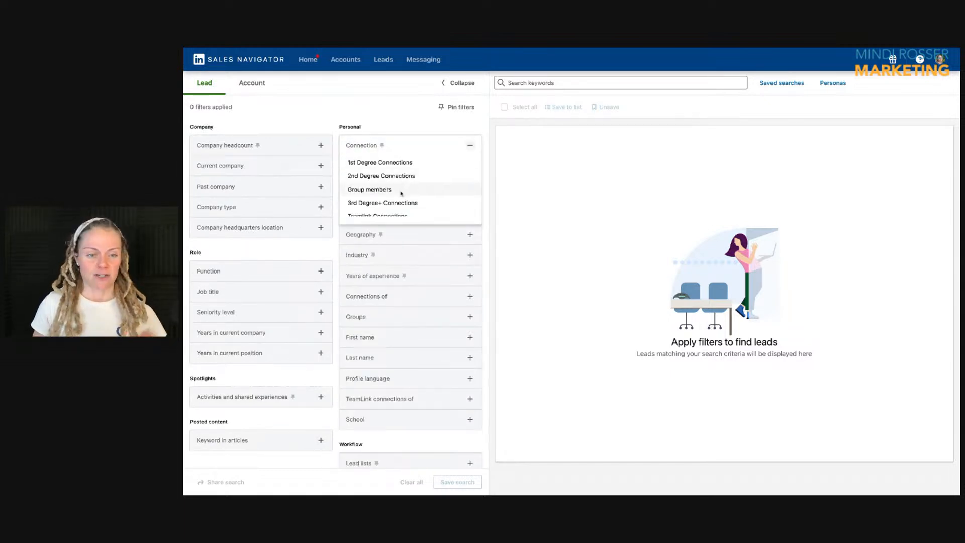
{"action": "left_click", "coordinate": [469, 145]}
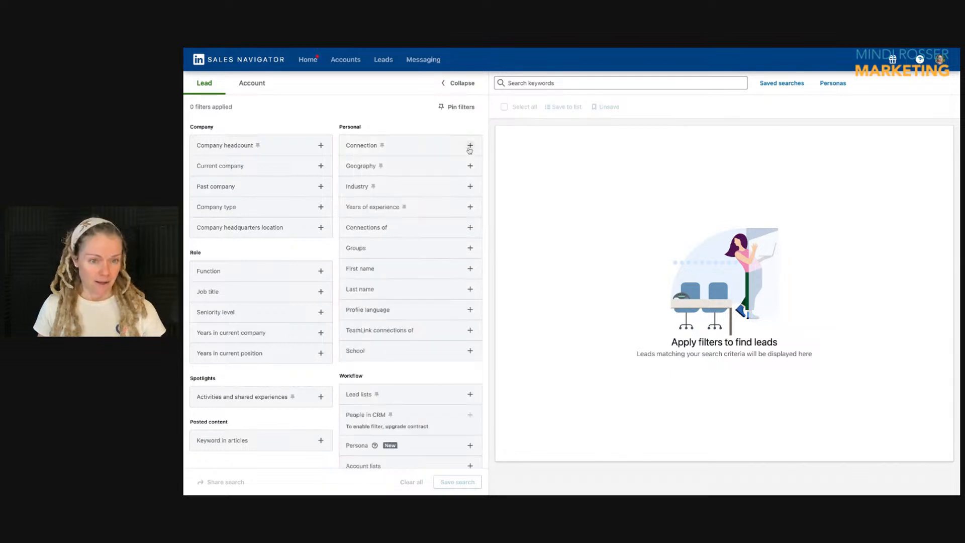
{"action": "left_click", "coordinate": [410, 168]}
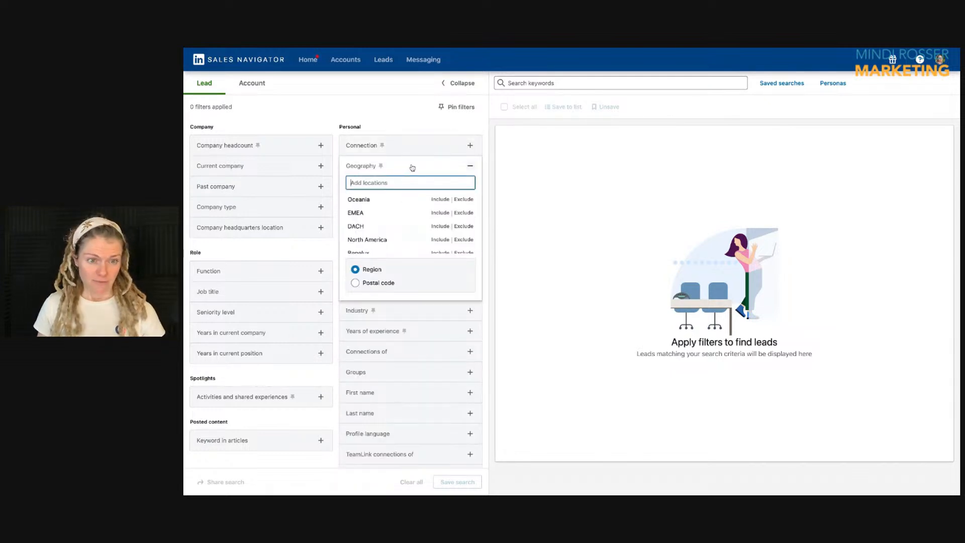
{"action": "left_click", "coordinate": [471, 166]}
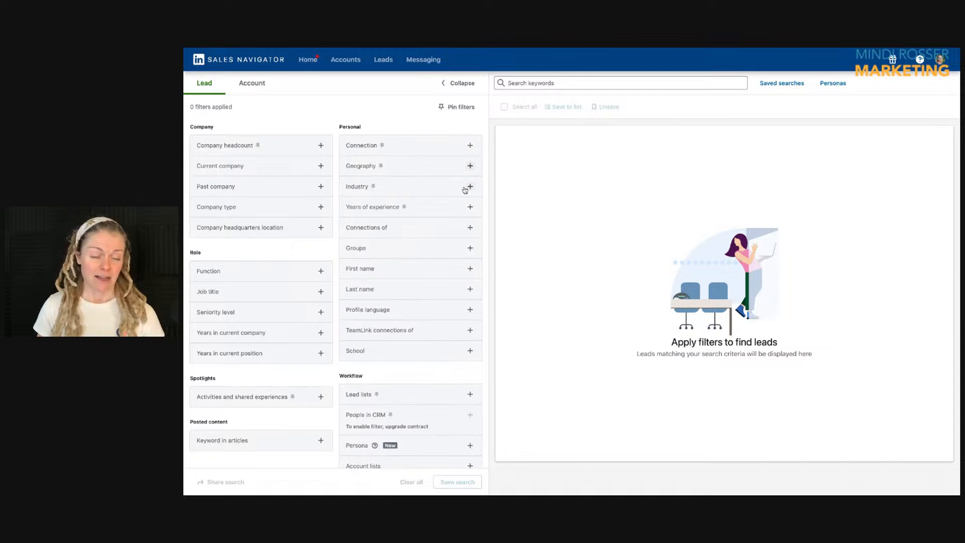
{"action": "left_click", "coordinate": [469, 187]}
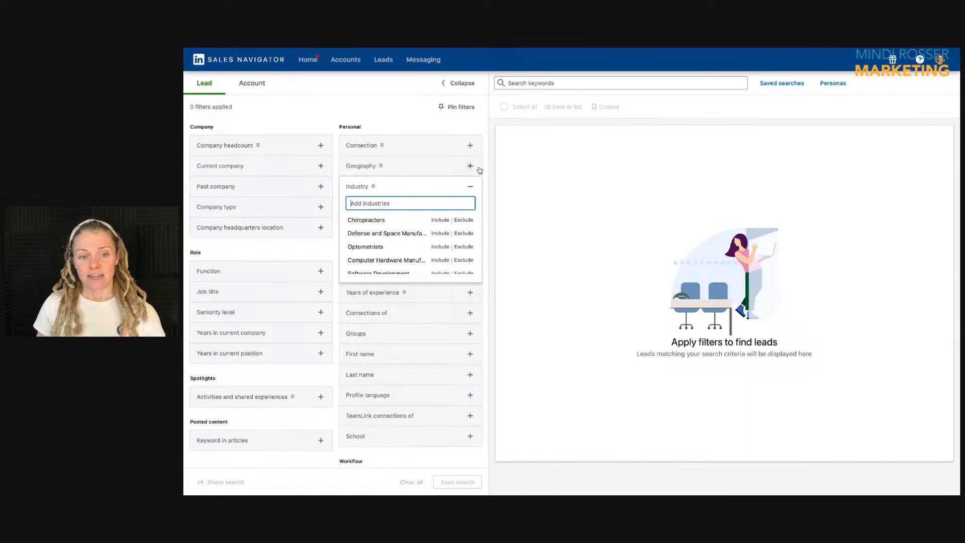
{"action": "left_click", "coordinate": [469, 187]}
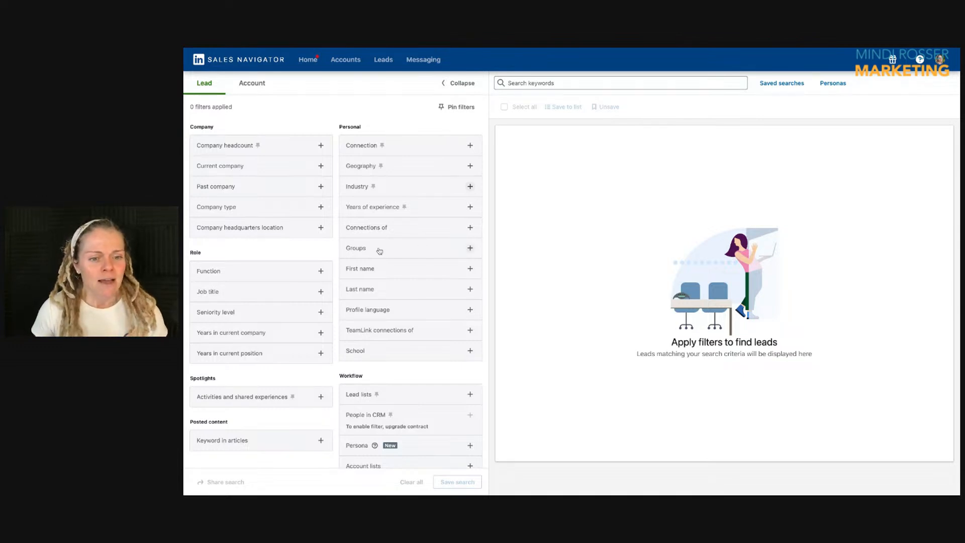
Examine the First name filter and look over the remaining Personal and Workflow filters for leads
{"action": "scroll", "coordinate": [385, 275], "scroll_direction": "down", "scroll_amount": 1}
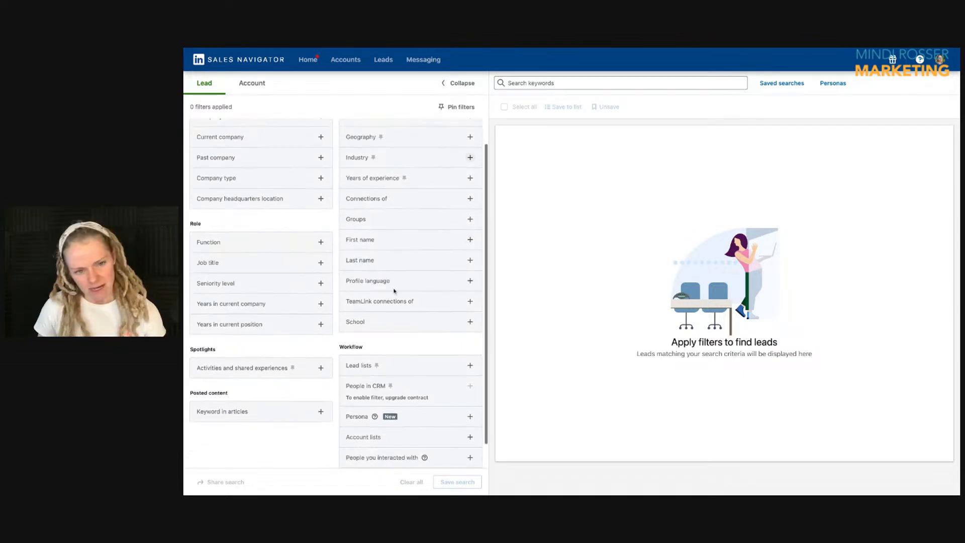
{"action": "left_click", "coordinate": [380, 242]}
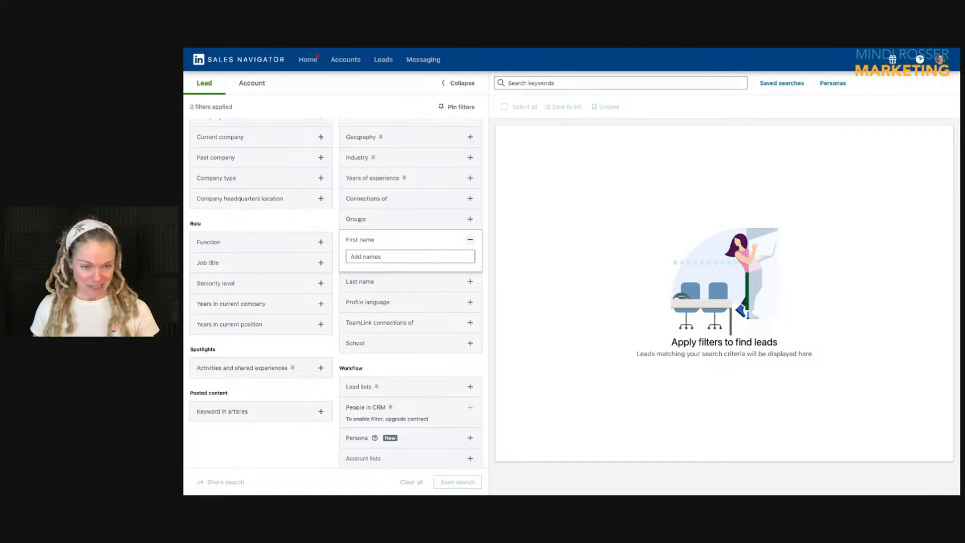
{"action": "left_click", "coordinate": [470, 239]}
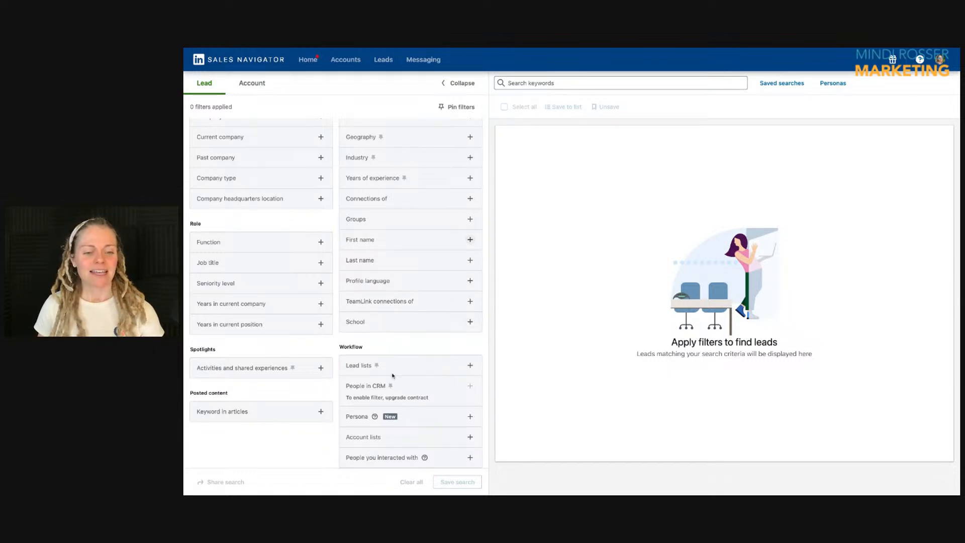
{"action": "scroll", "coordinate": [392, 375], "scroll_direction": "down", "scroll_amount": 1}
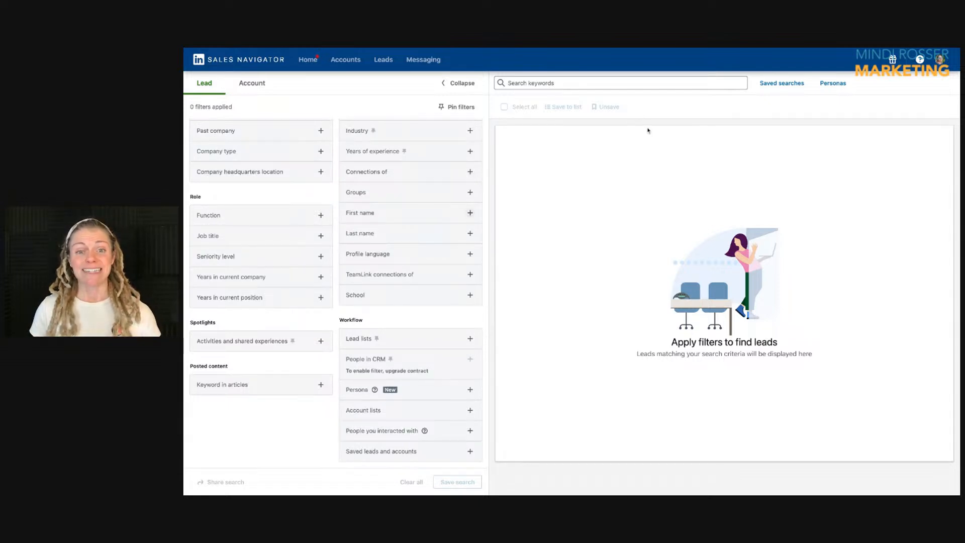
Open the saved lead search PE and highlight its total number of results
{"action": "left_click", "coordinate": [777, 86]}
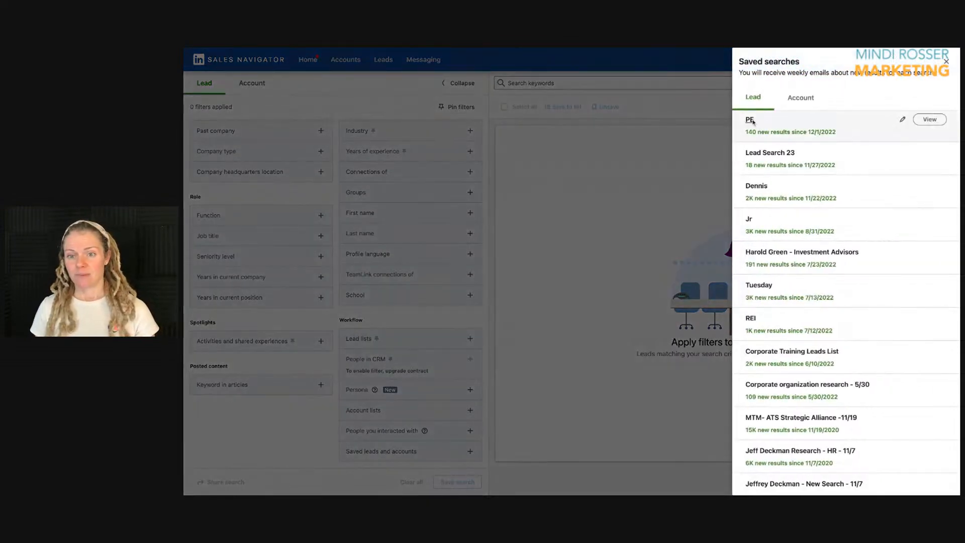
{"action": "left_click", "coordinate": [750, 121]}
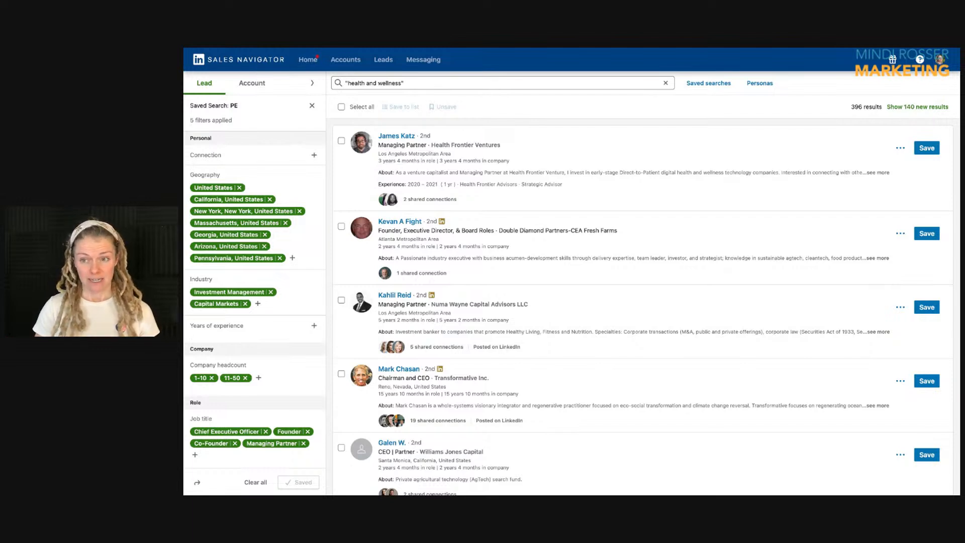
{"action": "triple_click", "coordinate": [853, 107]}
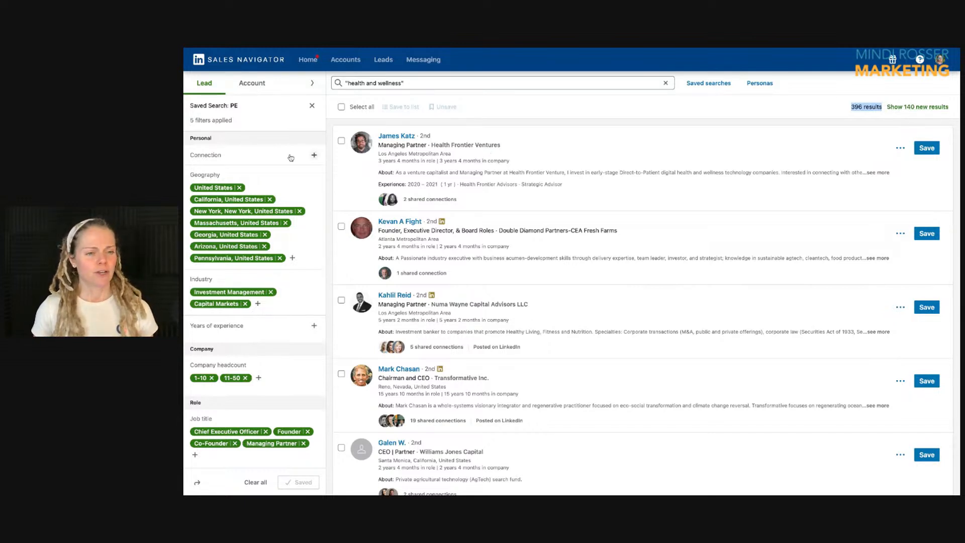
Review the filters applied in the PE search, from Geography and Industry through Job title to the excluded People you interacted with
{"action": "scroll", "coordinate": [291, 158], "scroll_direction": "down", "scroll_amount": 1}
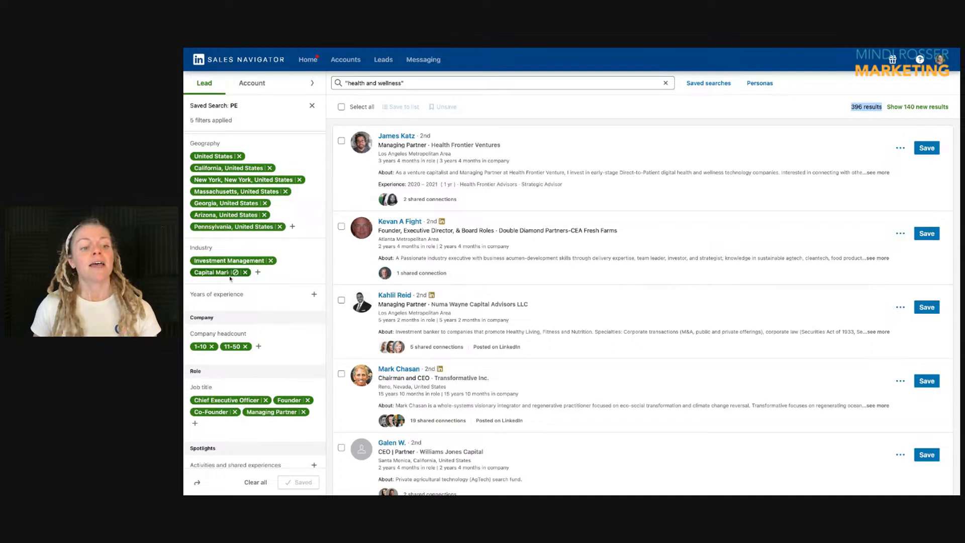
{"action": "scroll", "coordinate": [232, 272], "scroll_direction": "down", "scroll_amount": 1}
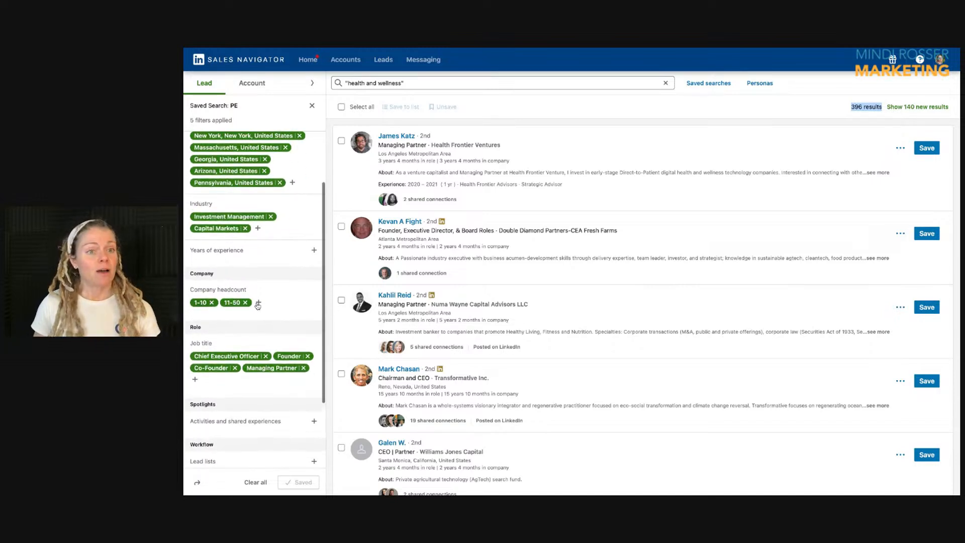
{"action": "scroll", "coordinate": [256, 334], "scroll_direction": "down", "scroll_amount": 3}
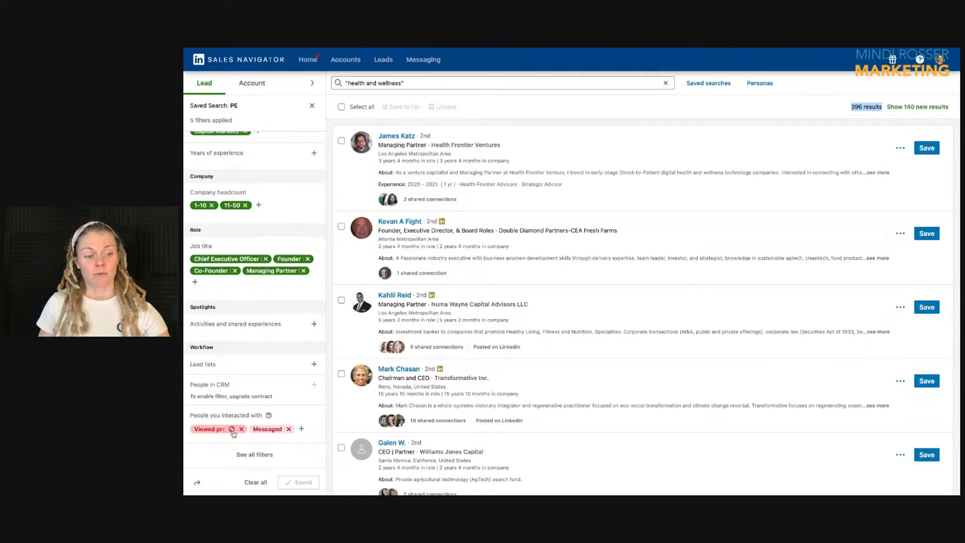
{"action": "mouse_move", "coordinate": [231, 434]}
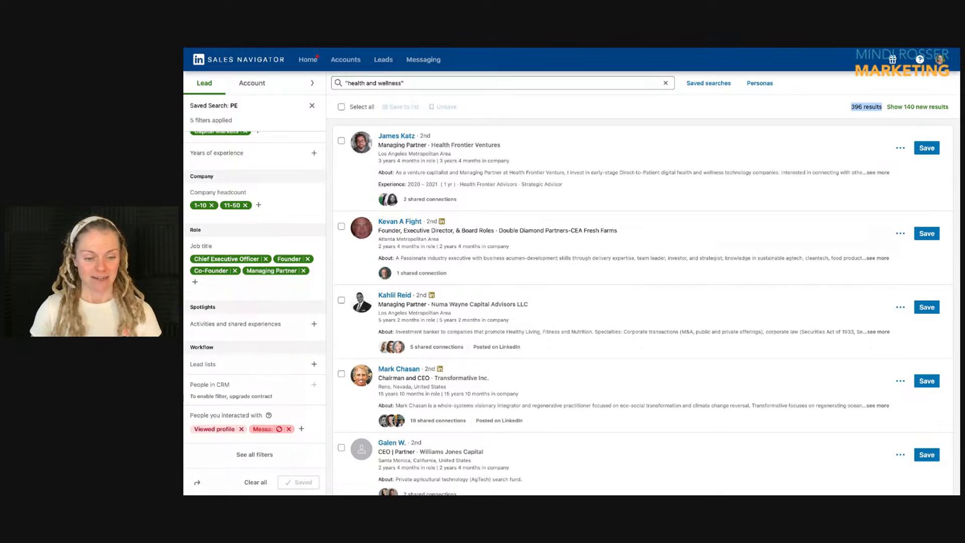
{"action": "scroll", "coordinate": [221, 151], "scroll_direction": "up", "scroll_amount": 4}
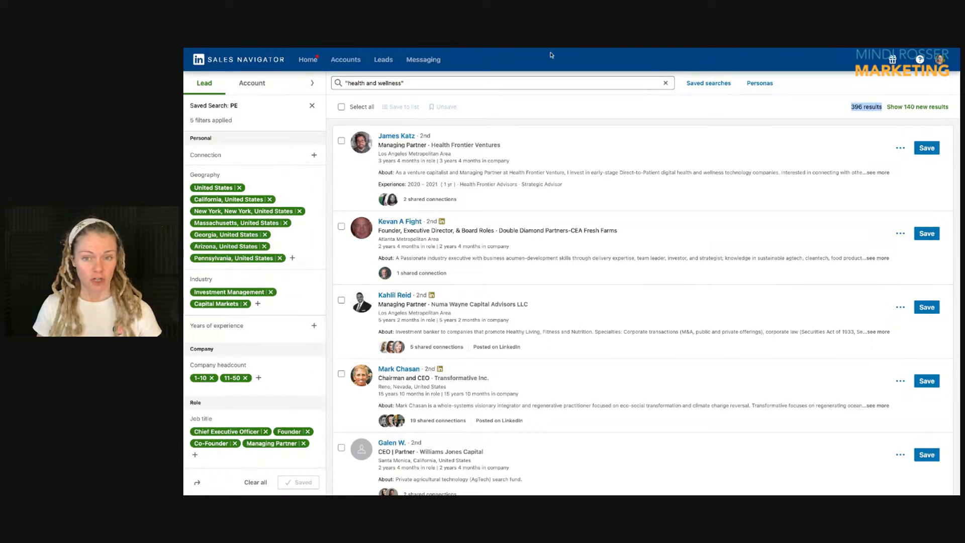
Open the saved account search Monday from the saved searches
{"action": "left_click", "coordinate": [716, 88]}
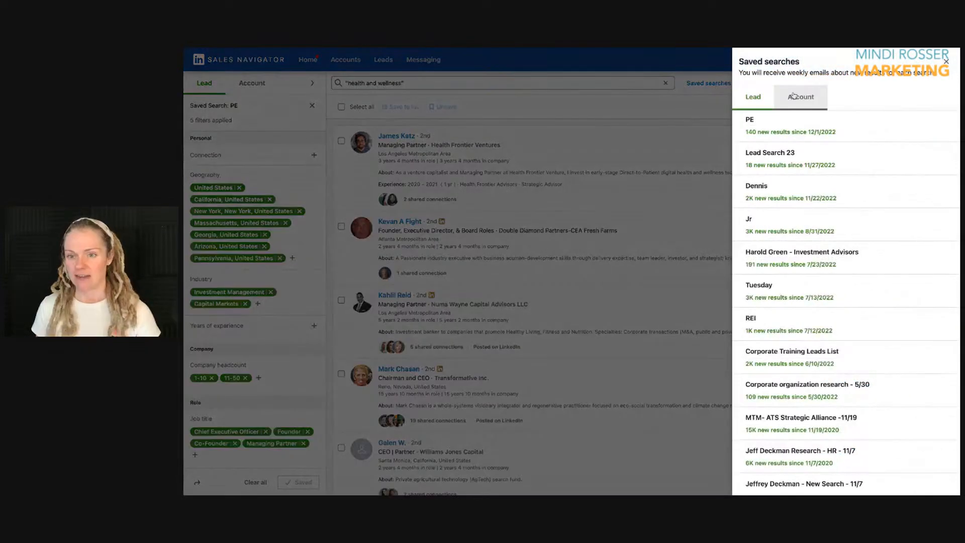
{"action": "left_click", "coordinate": [796, 98]}
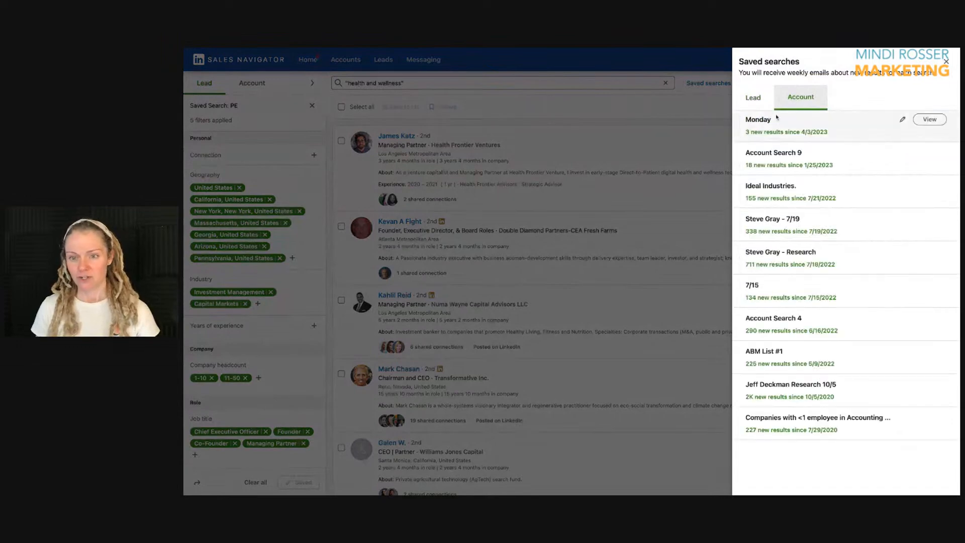
{"action": "left_click", "coordinate": [757, 120]}
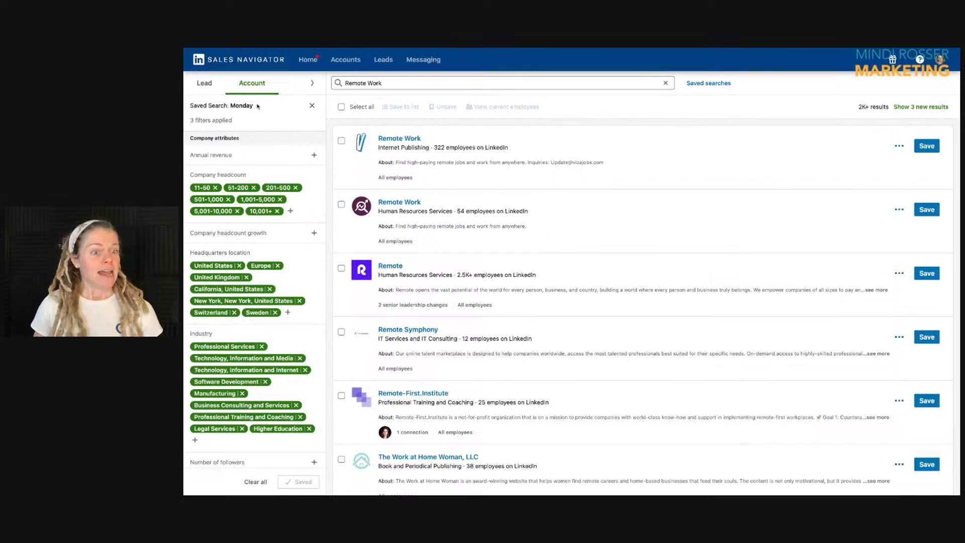
Review the headcount, headquarters location and industry filters of the Monday search and highlight its total number of results
{"action": "scroll", "coordinate": [215, 189], "scroll_direction": "down", "scroll_amount": 1}
{"action": "scroll", "coordinate": [215, 189], "scroll_direction": "up", "scroll_amount": 1}
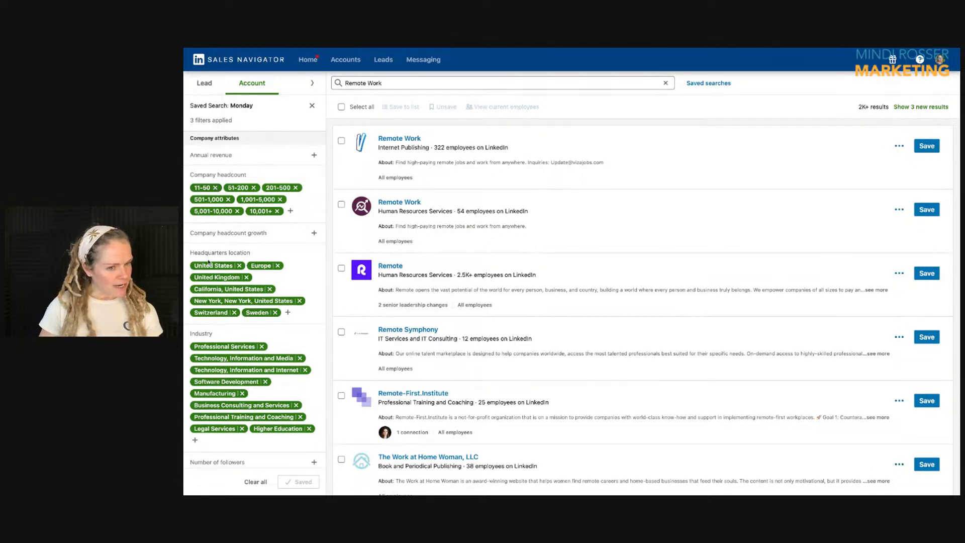
{"action": "scroll", "coordinate": [283, 302], "scroll_direction": "down", "scroll_amount": 2}
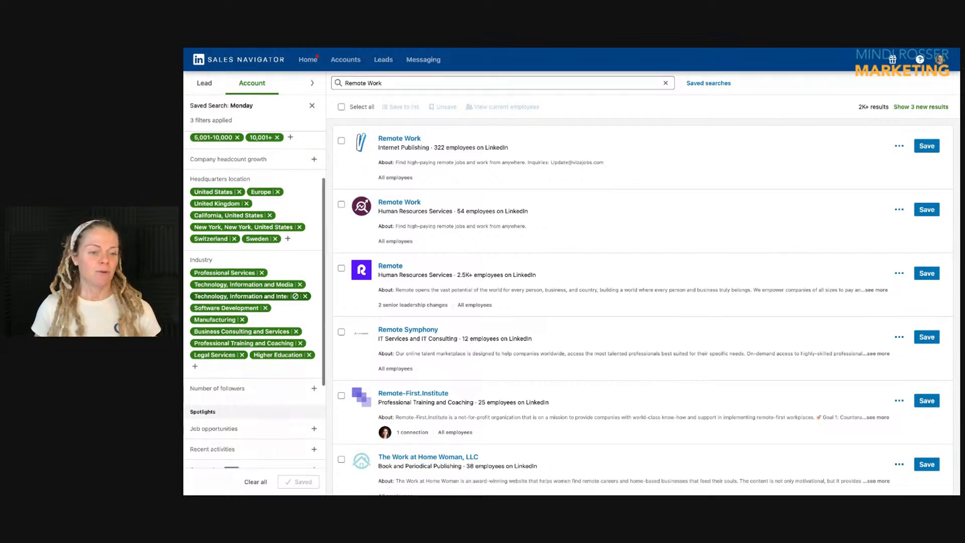
{"action": "scroll", "coordinate": [295, 297], "scroll_direction": "down", "scroll_amount": 2}
{"action": "scroll", "coordinate": [253, 302], "scroll_direction": "up", "scroll_amount": 4}
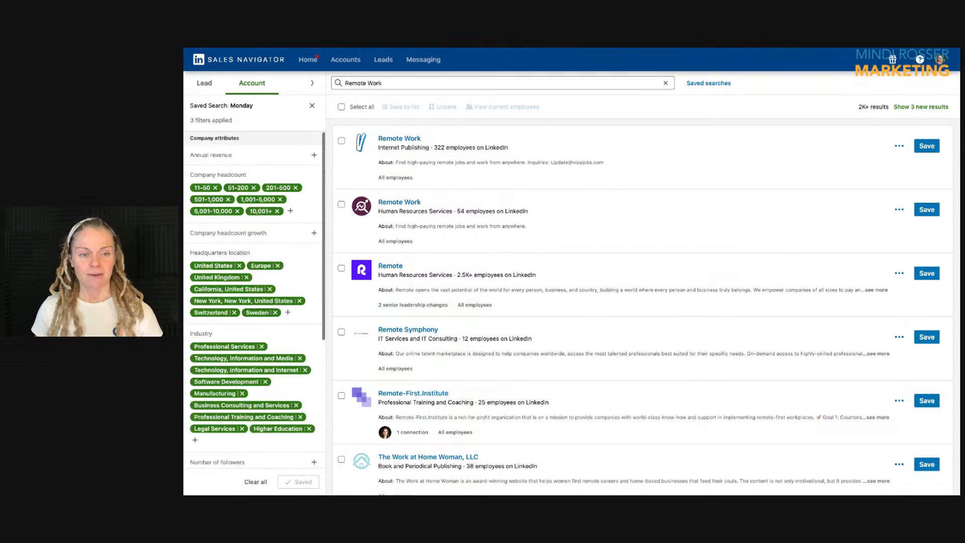
{"action": "left_click_drag", "start_coordinate": [858, 109], "coordinate": [886, 109]}
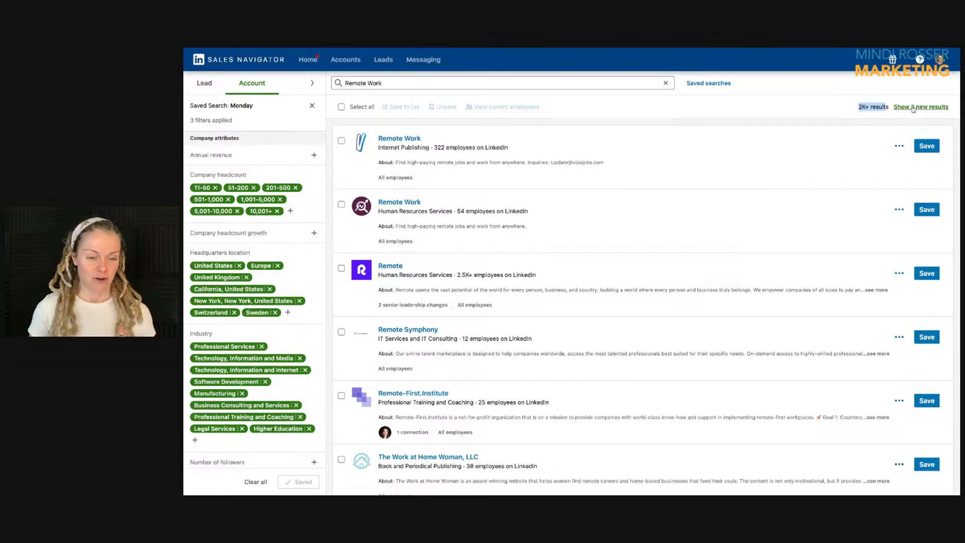